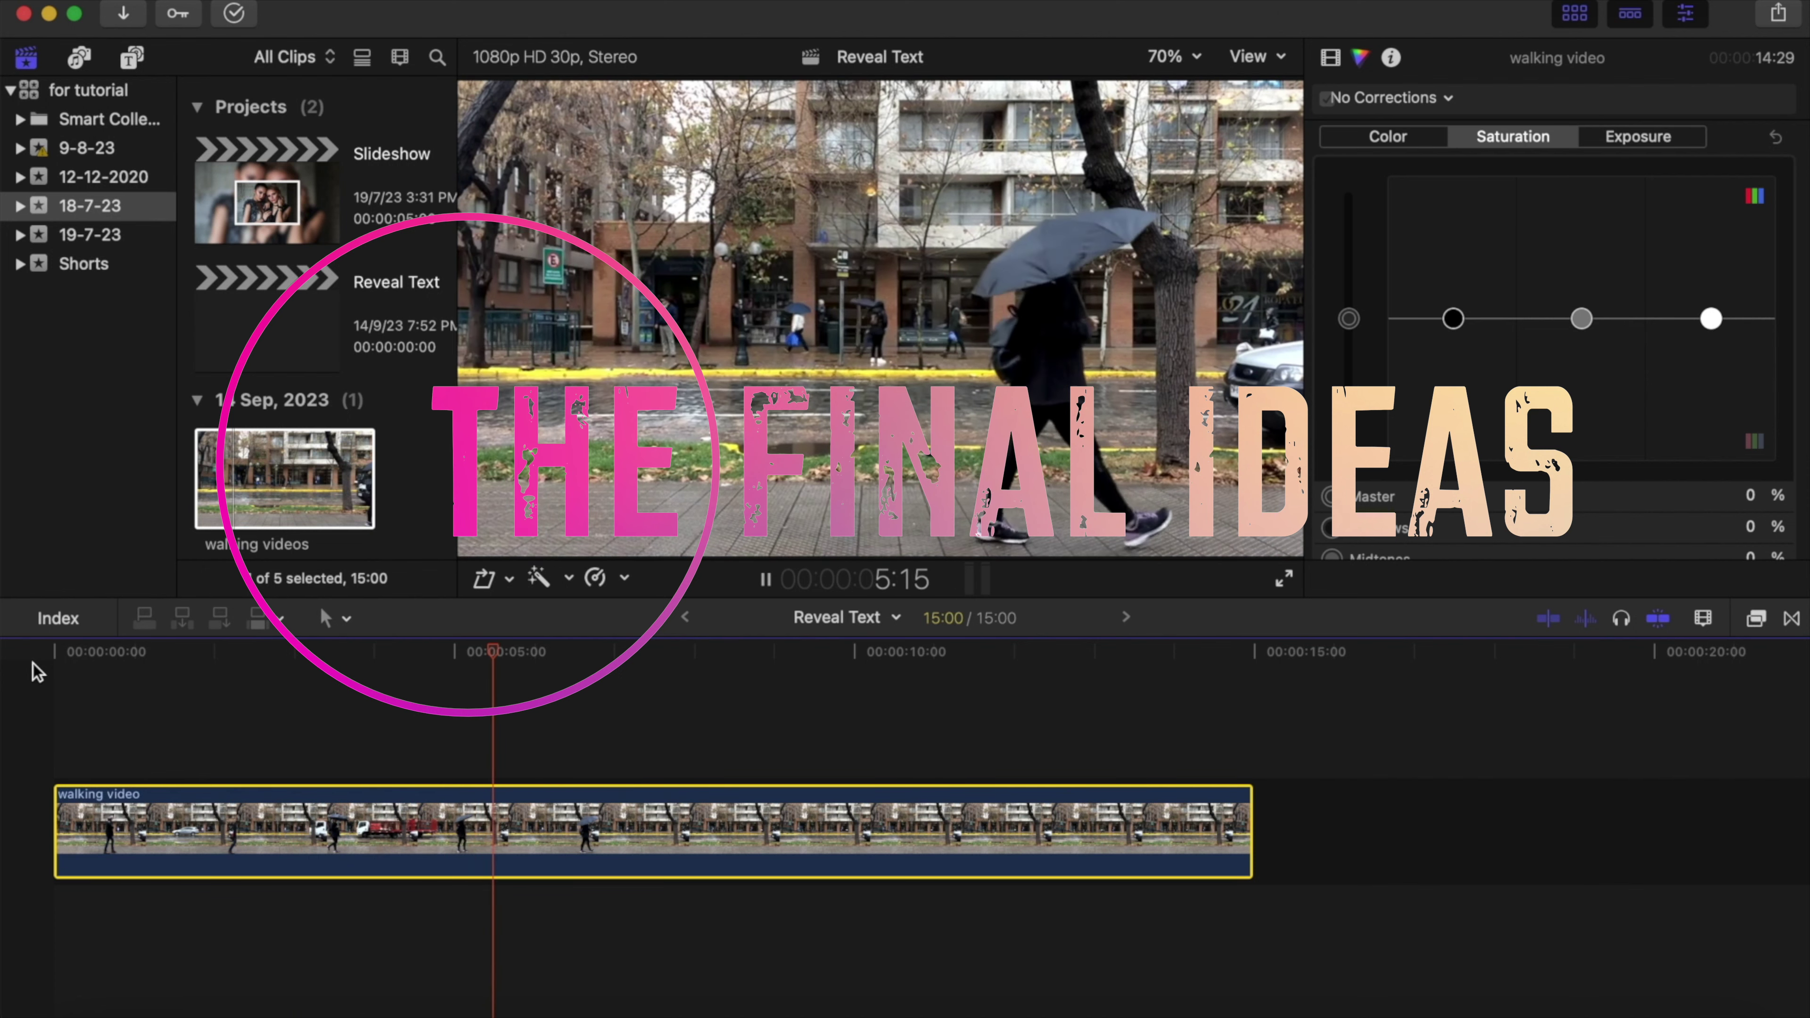
Preview the footage, then place the Custom title above the walking clip at 3:01
key("space")
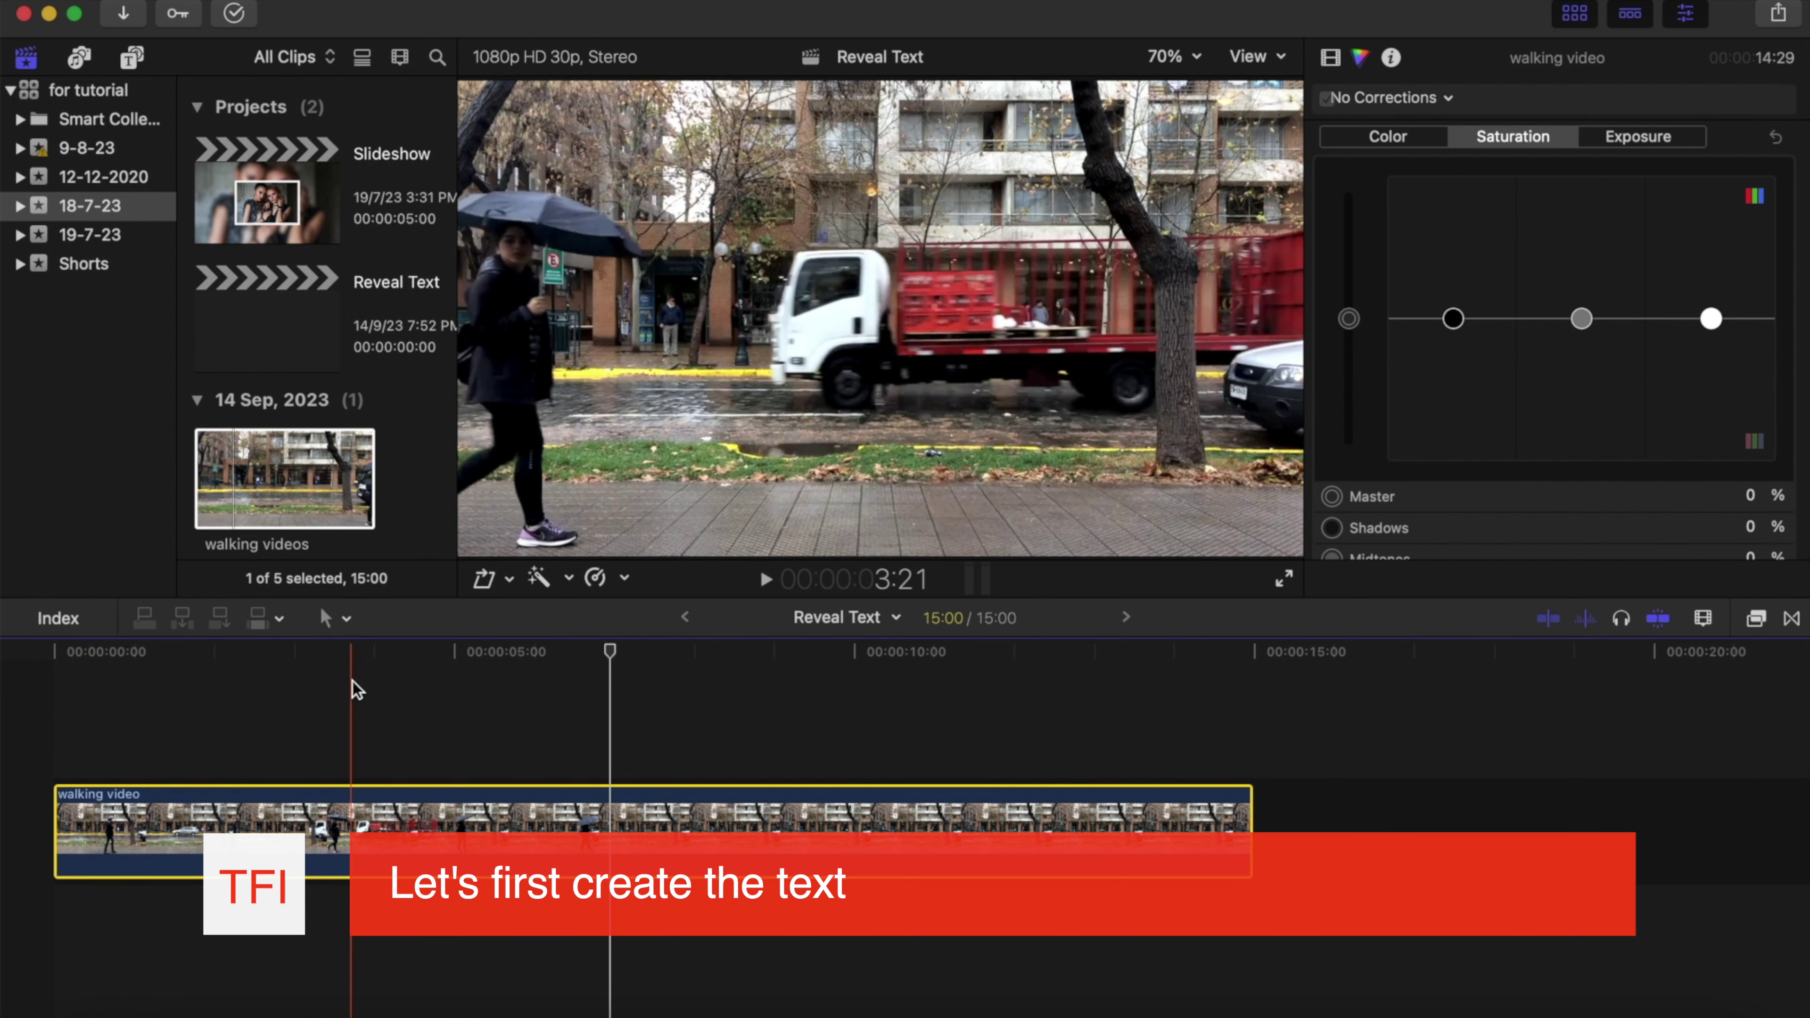
left_click(294, 635)
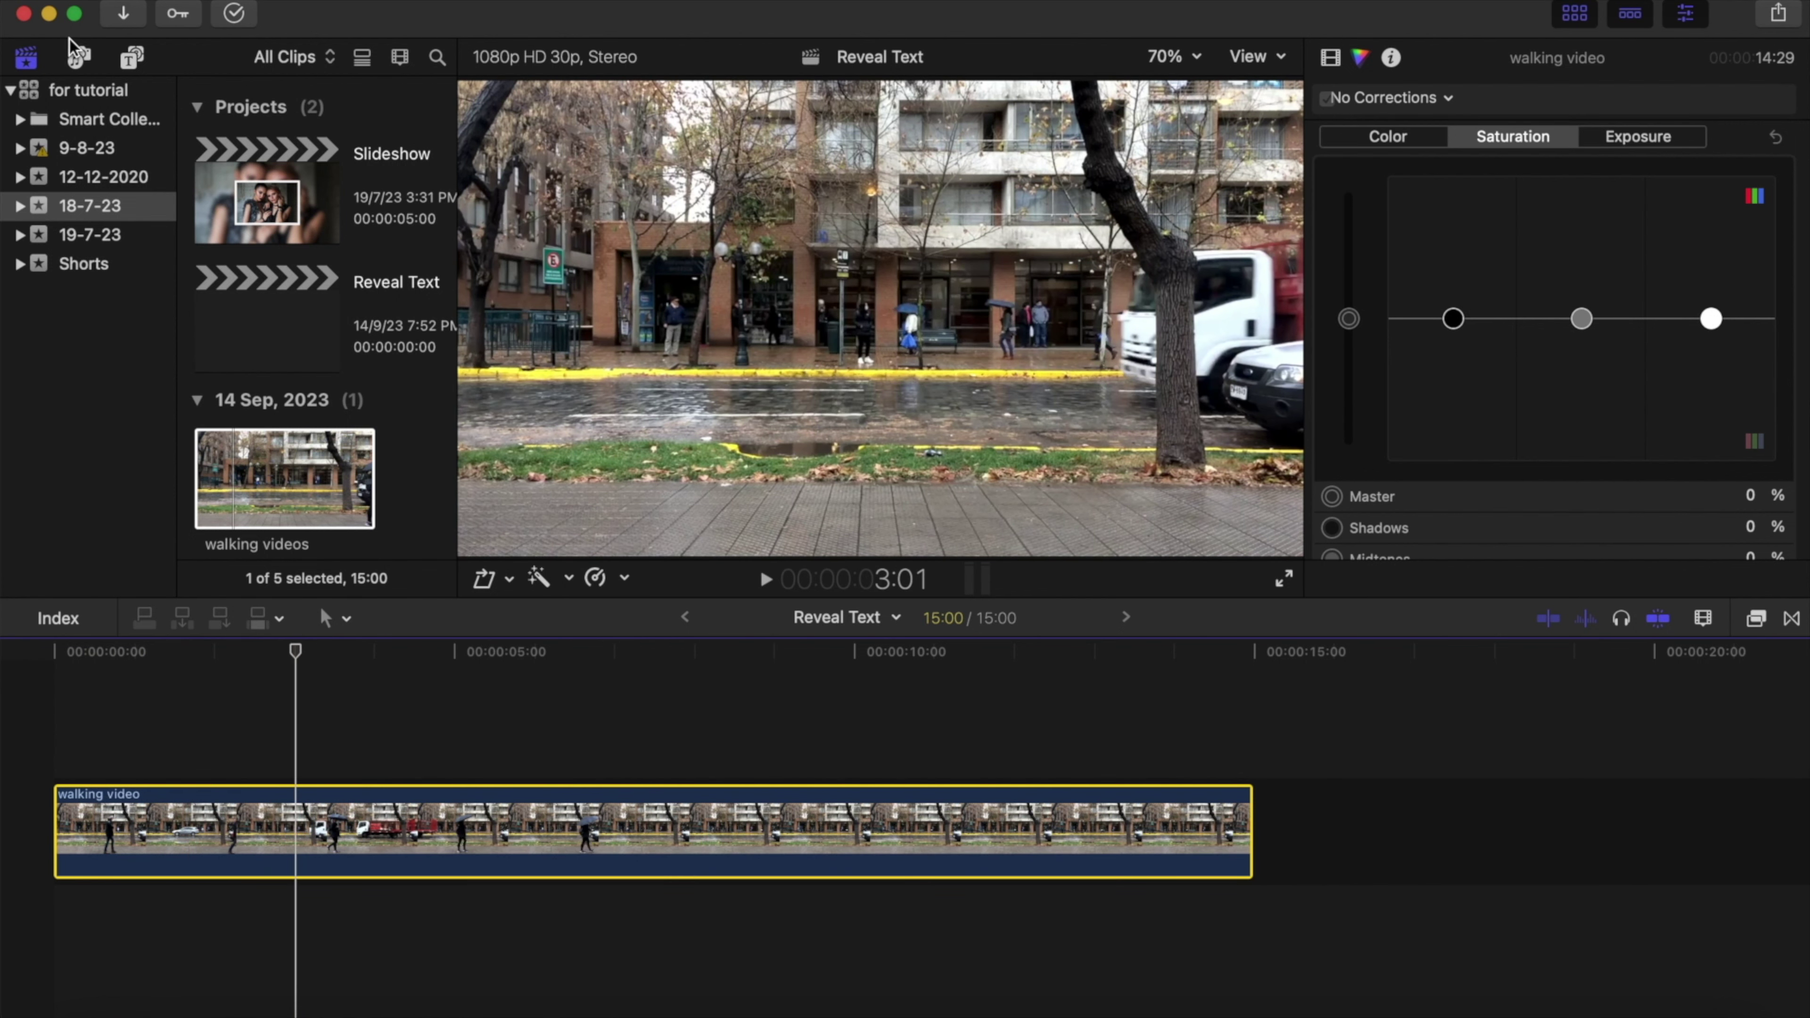
left_click(132, 57)
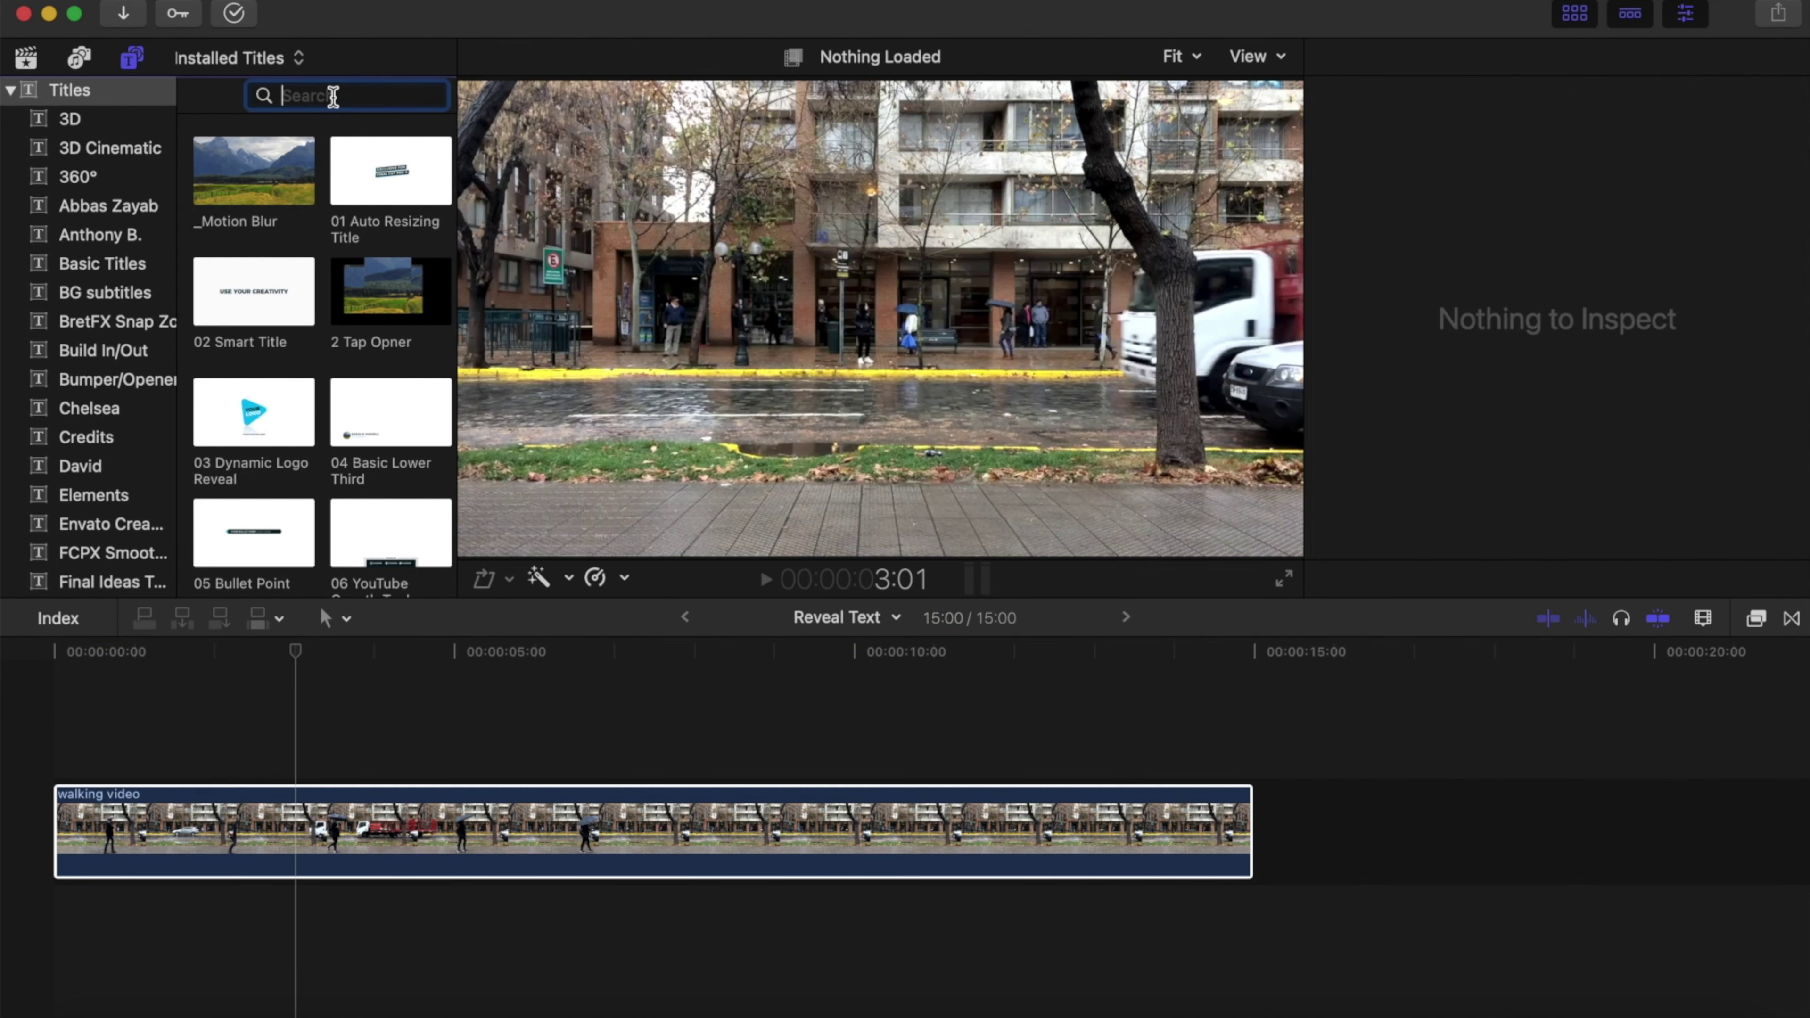
type("cus")
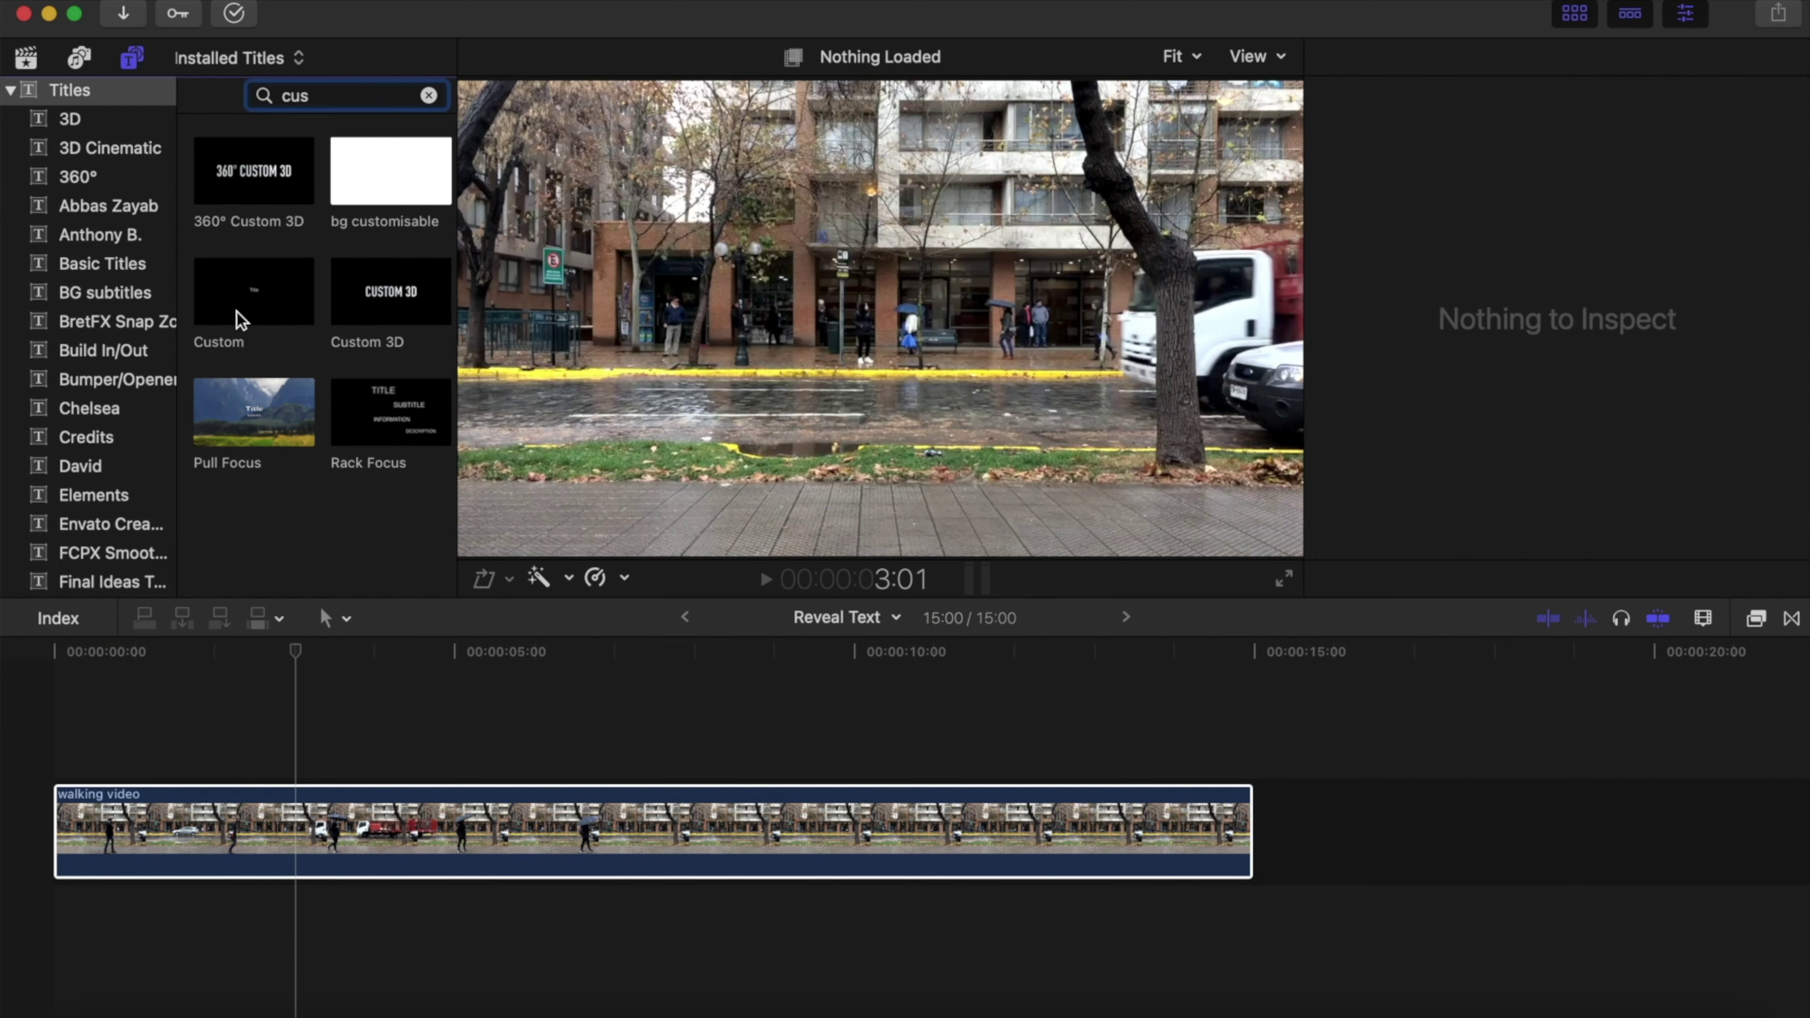
left_click_drag(227, 292, 305, 679)
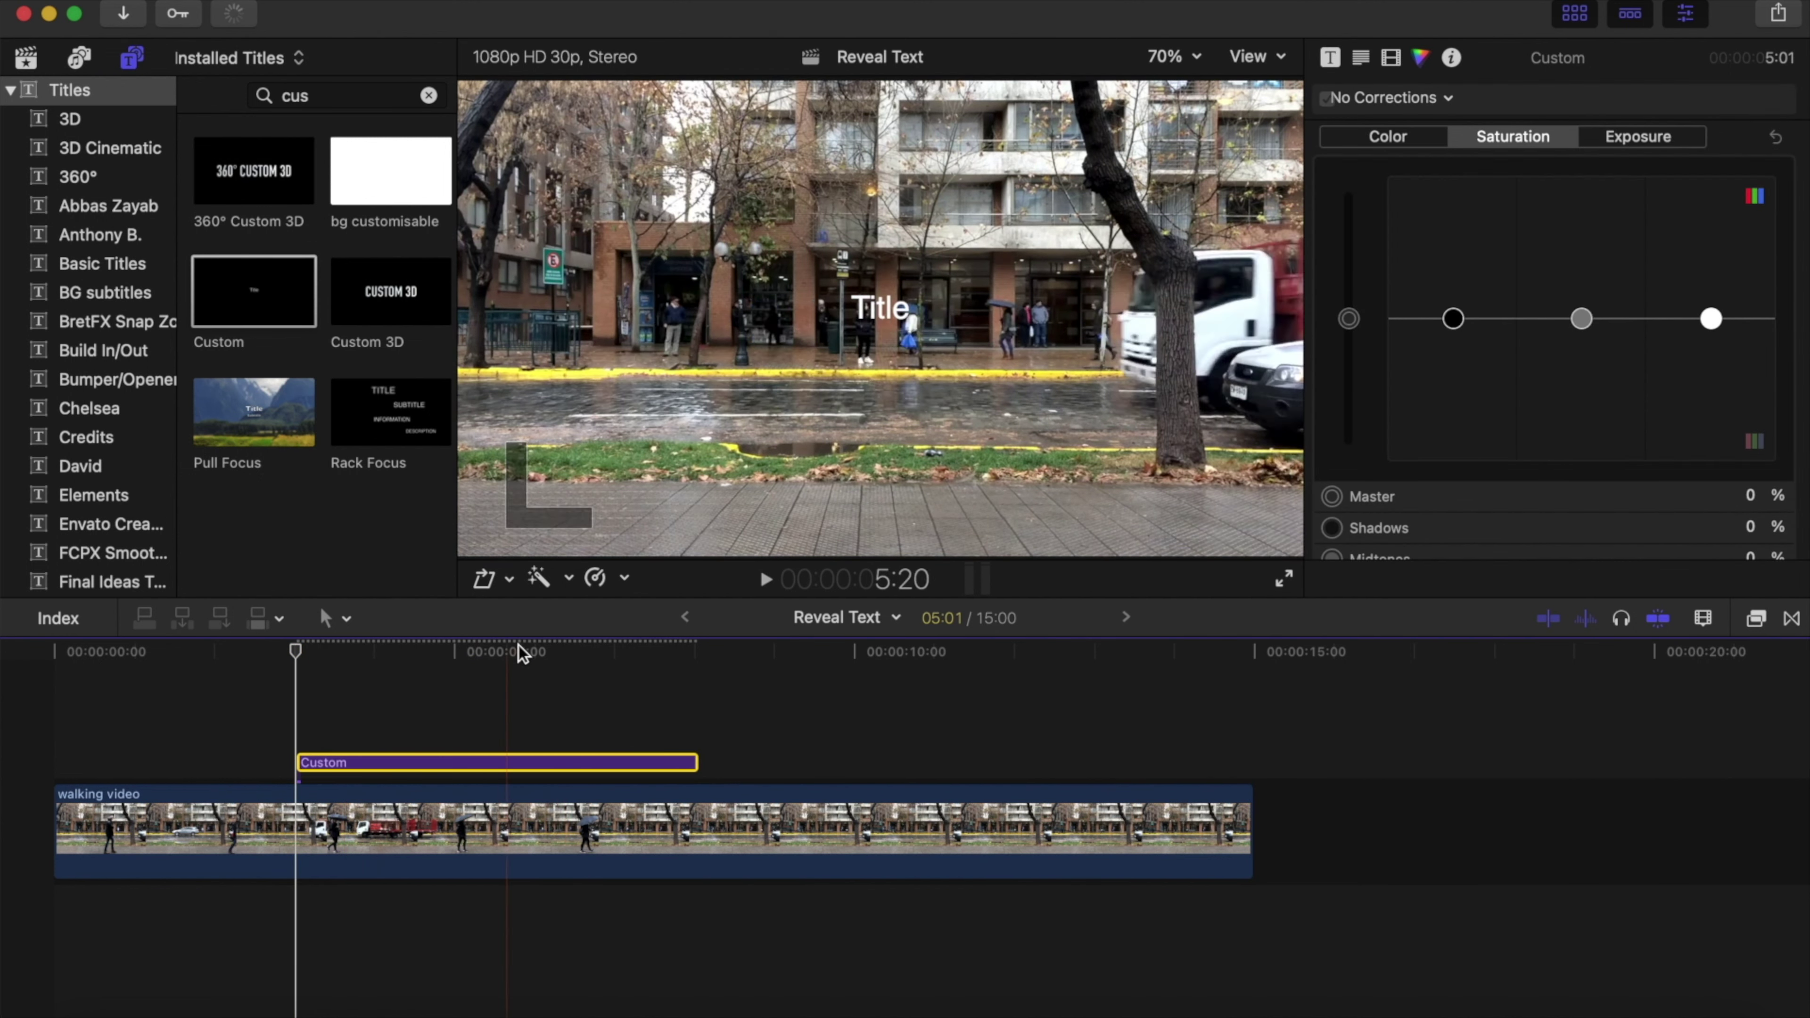
At 5:17, replace the 'Title' placeholder text with REVEAL TEXT
left_click(502, 649)
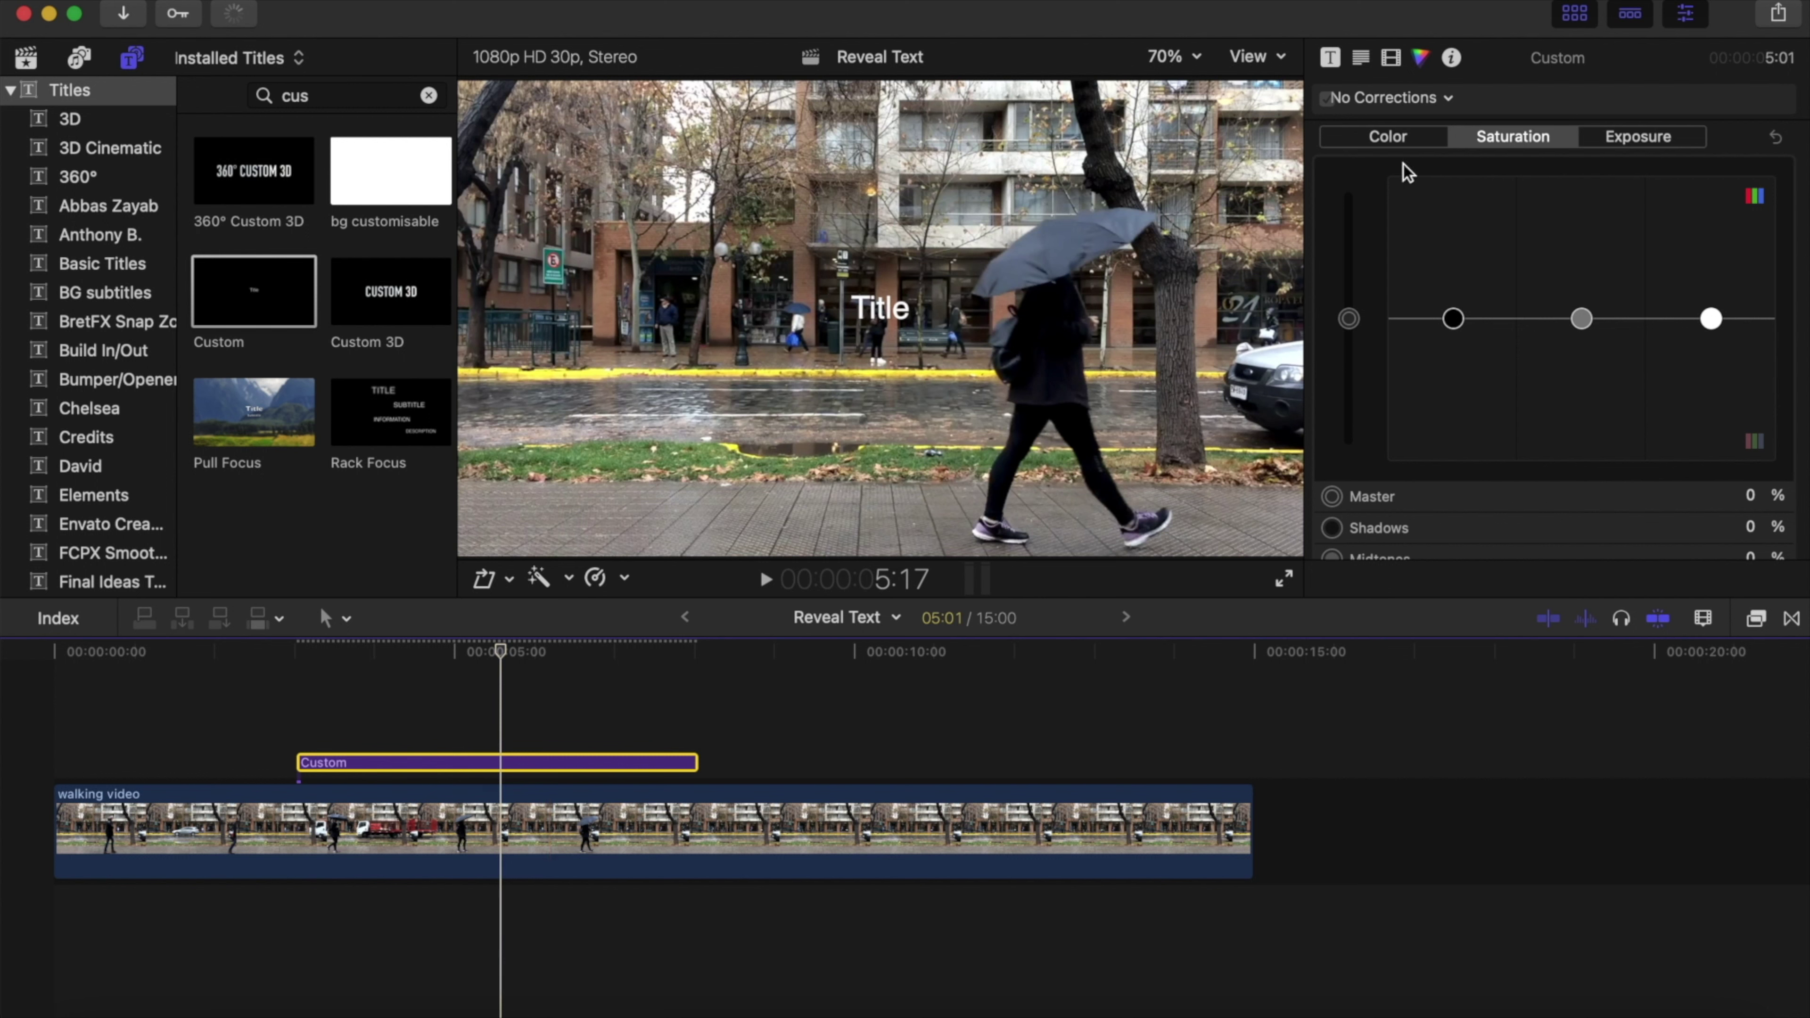
left_click(1356, 61)
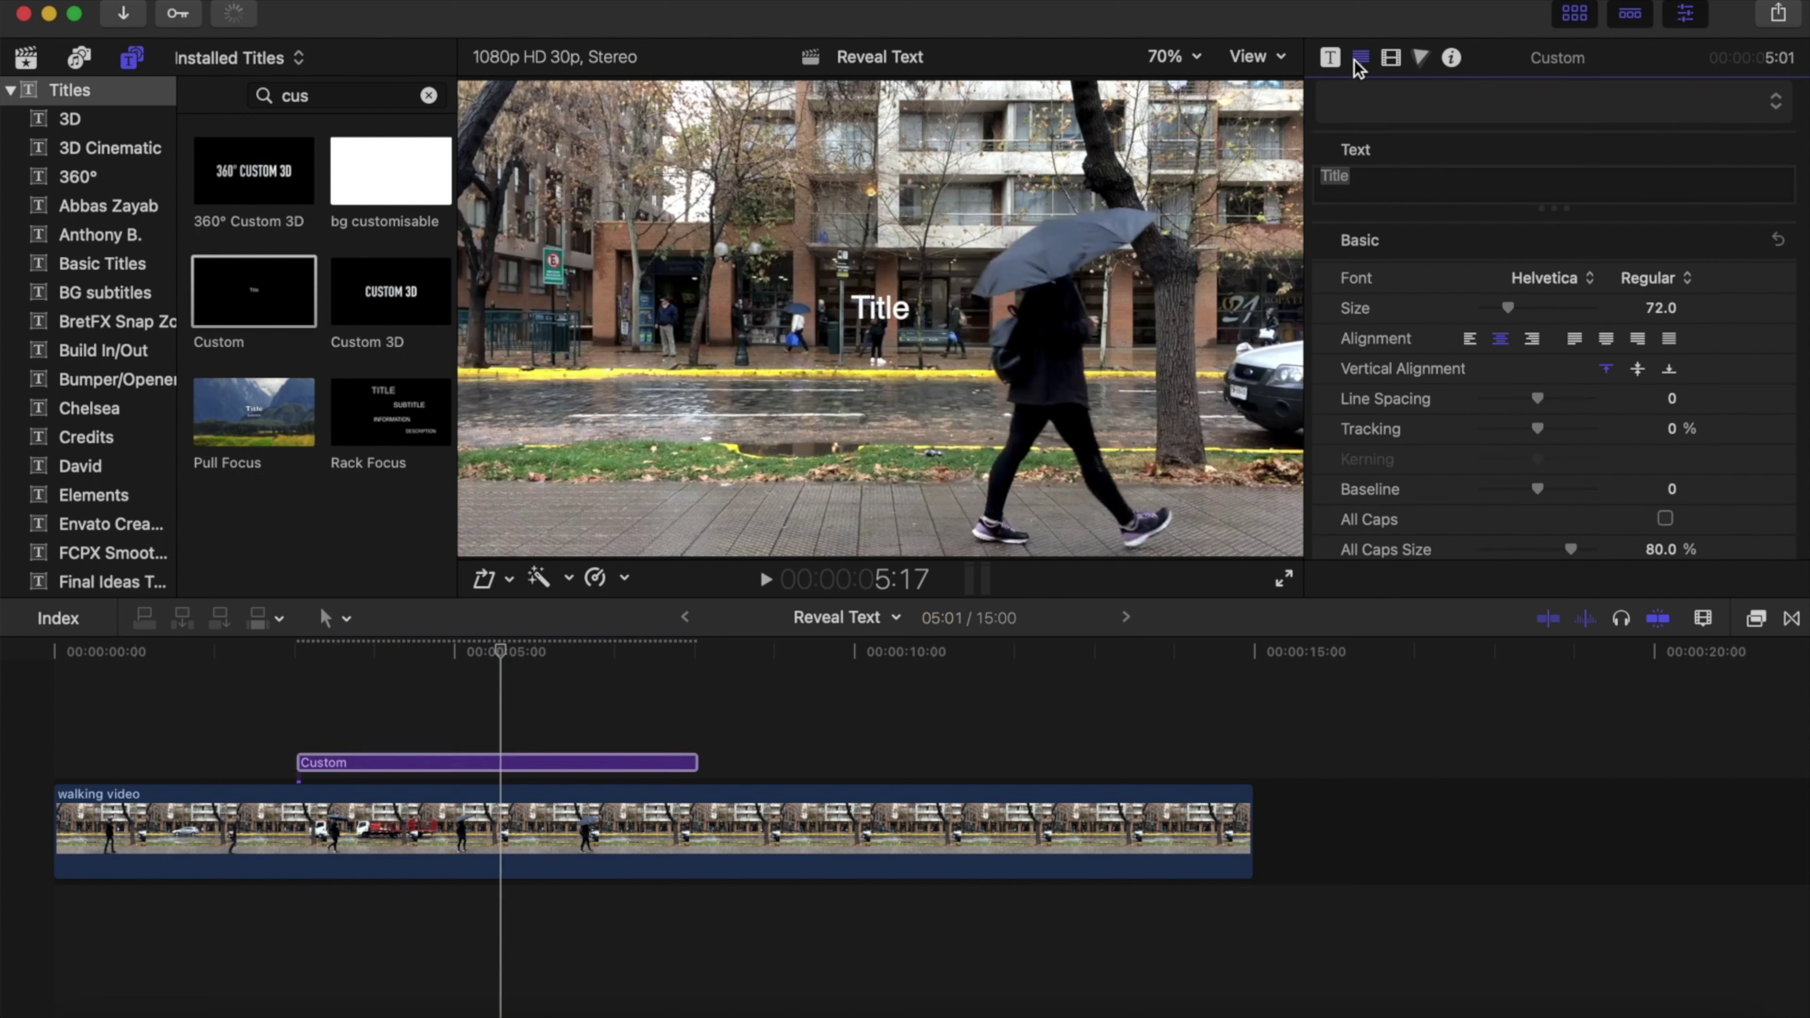
double_click(1360, 175)
key("BackSpace")
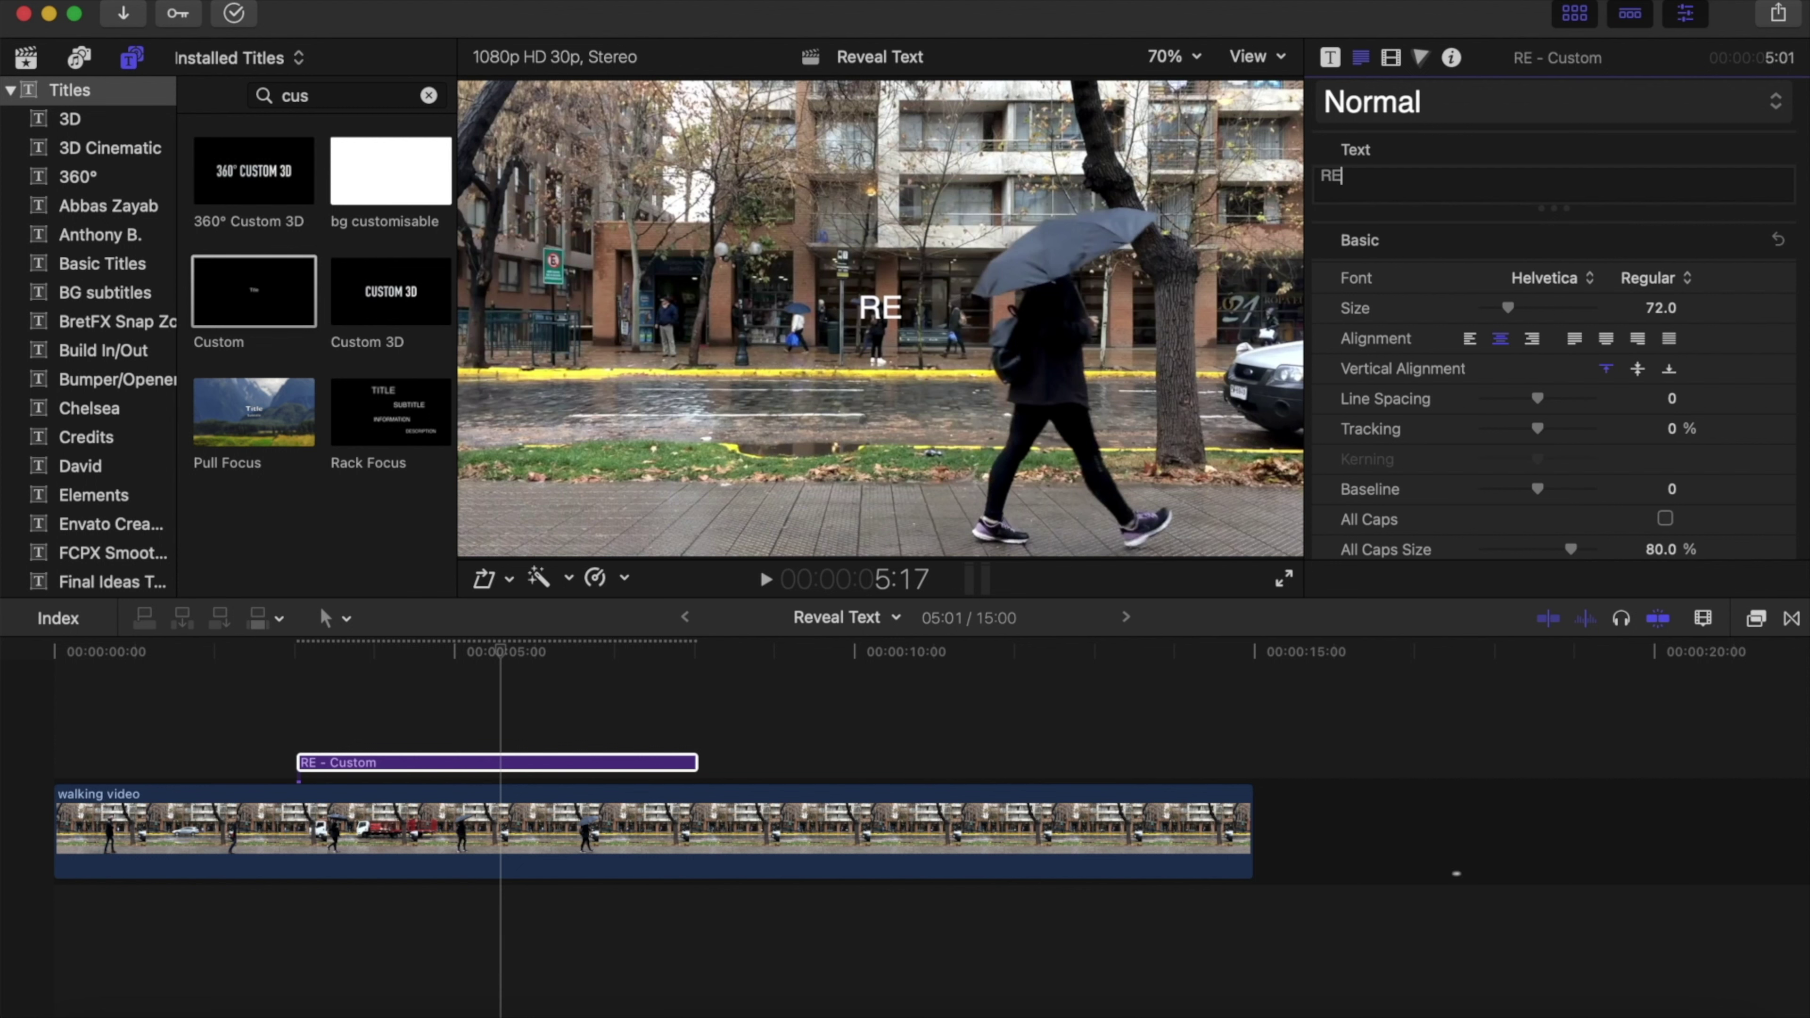
type("V")
type("EAL T")
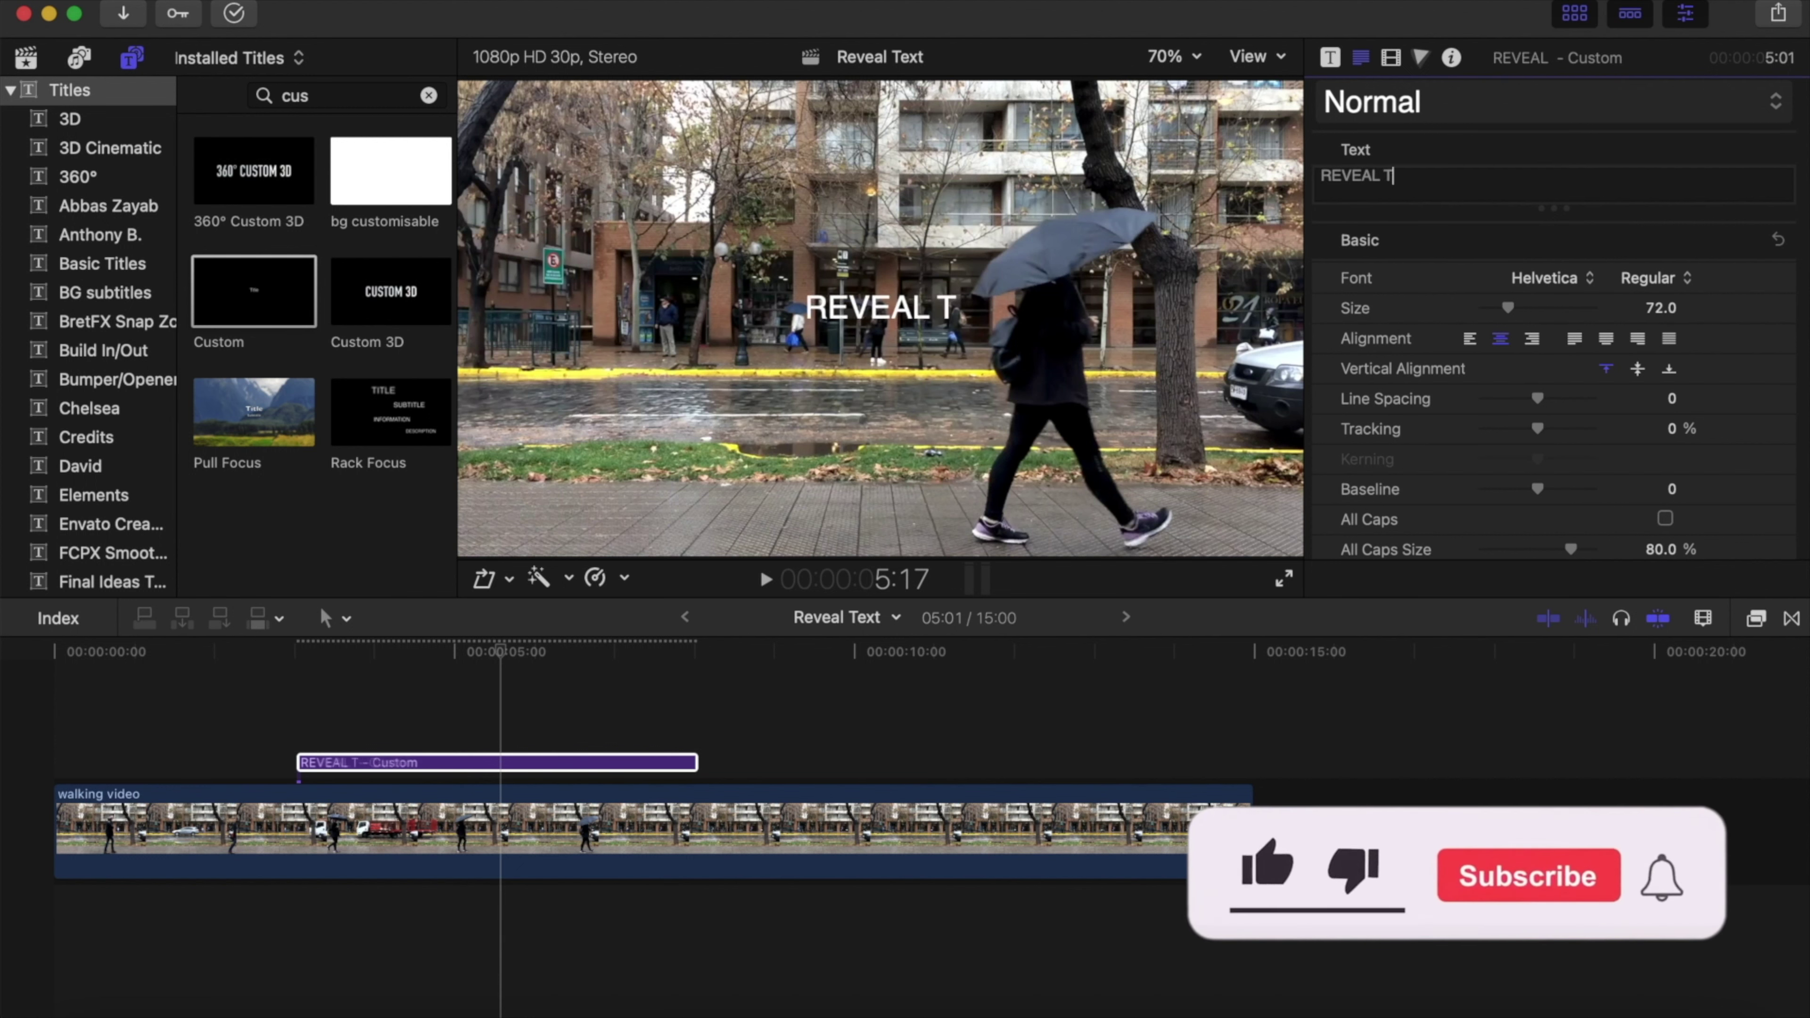
type("EXT")
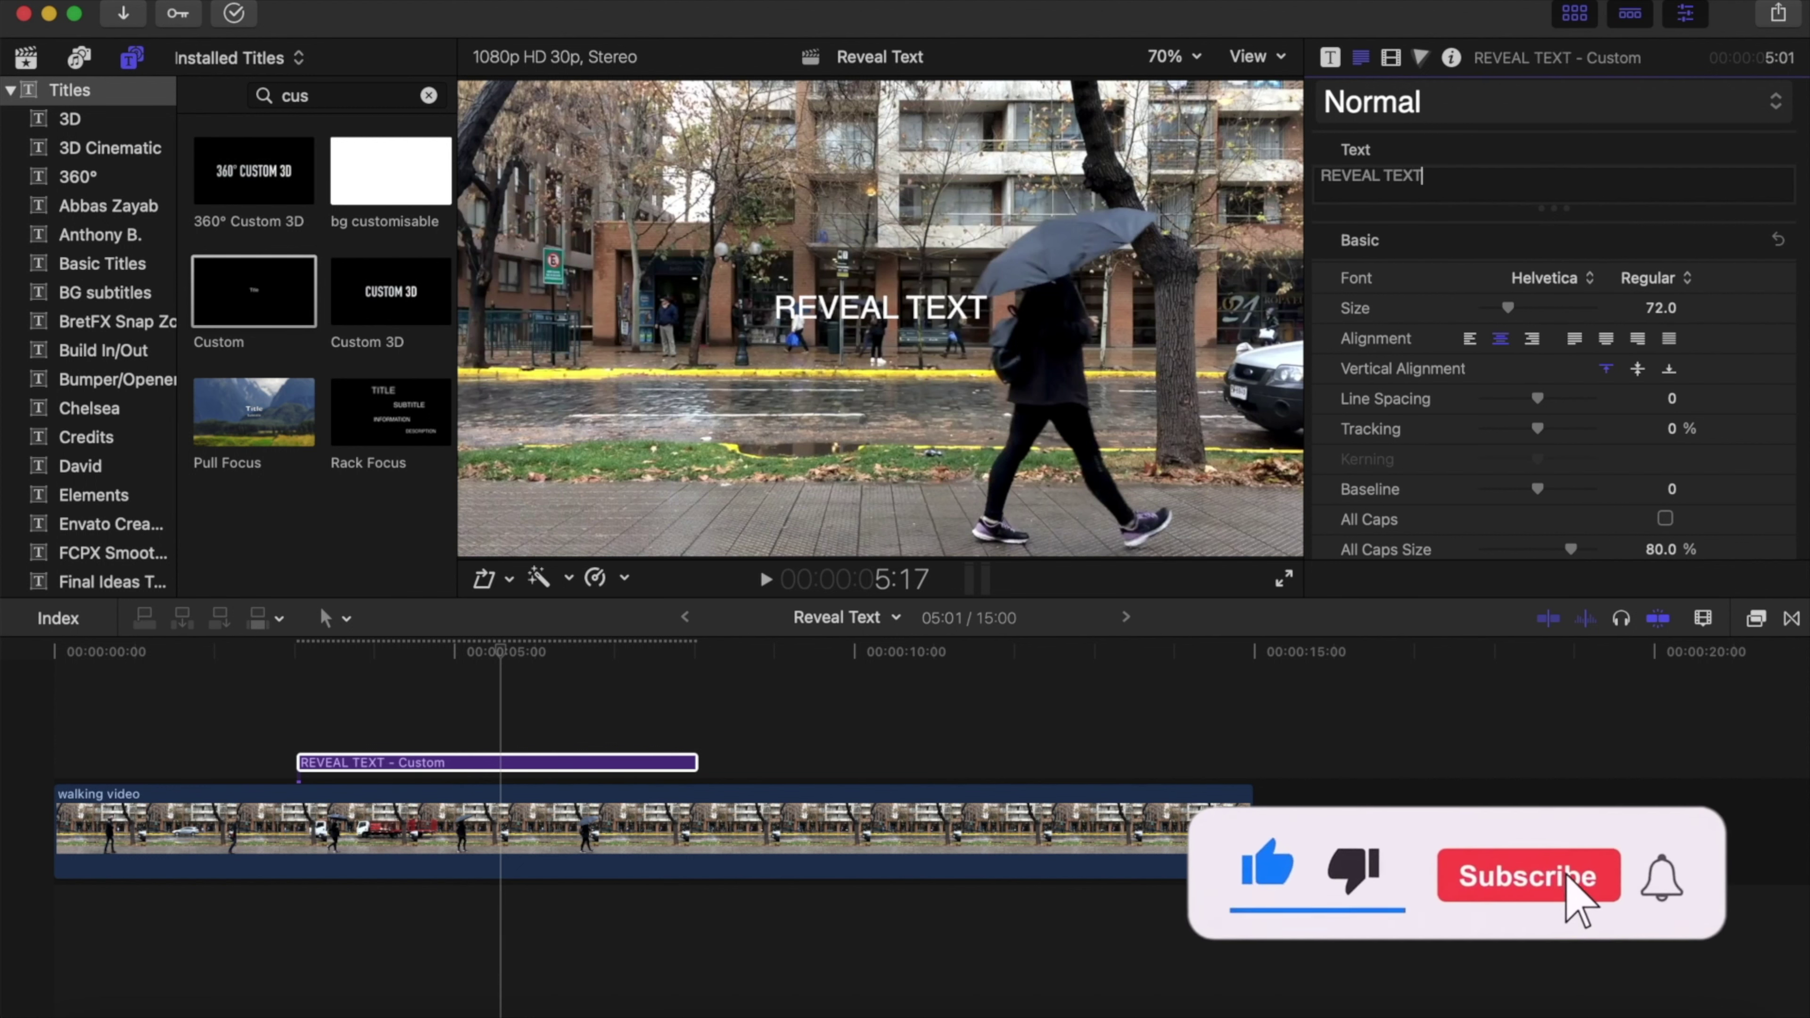
Set the title font to Coolvetica at size 220
left_click(1526, 285)
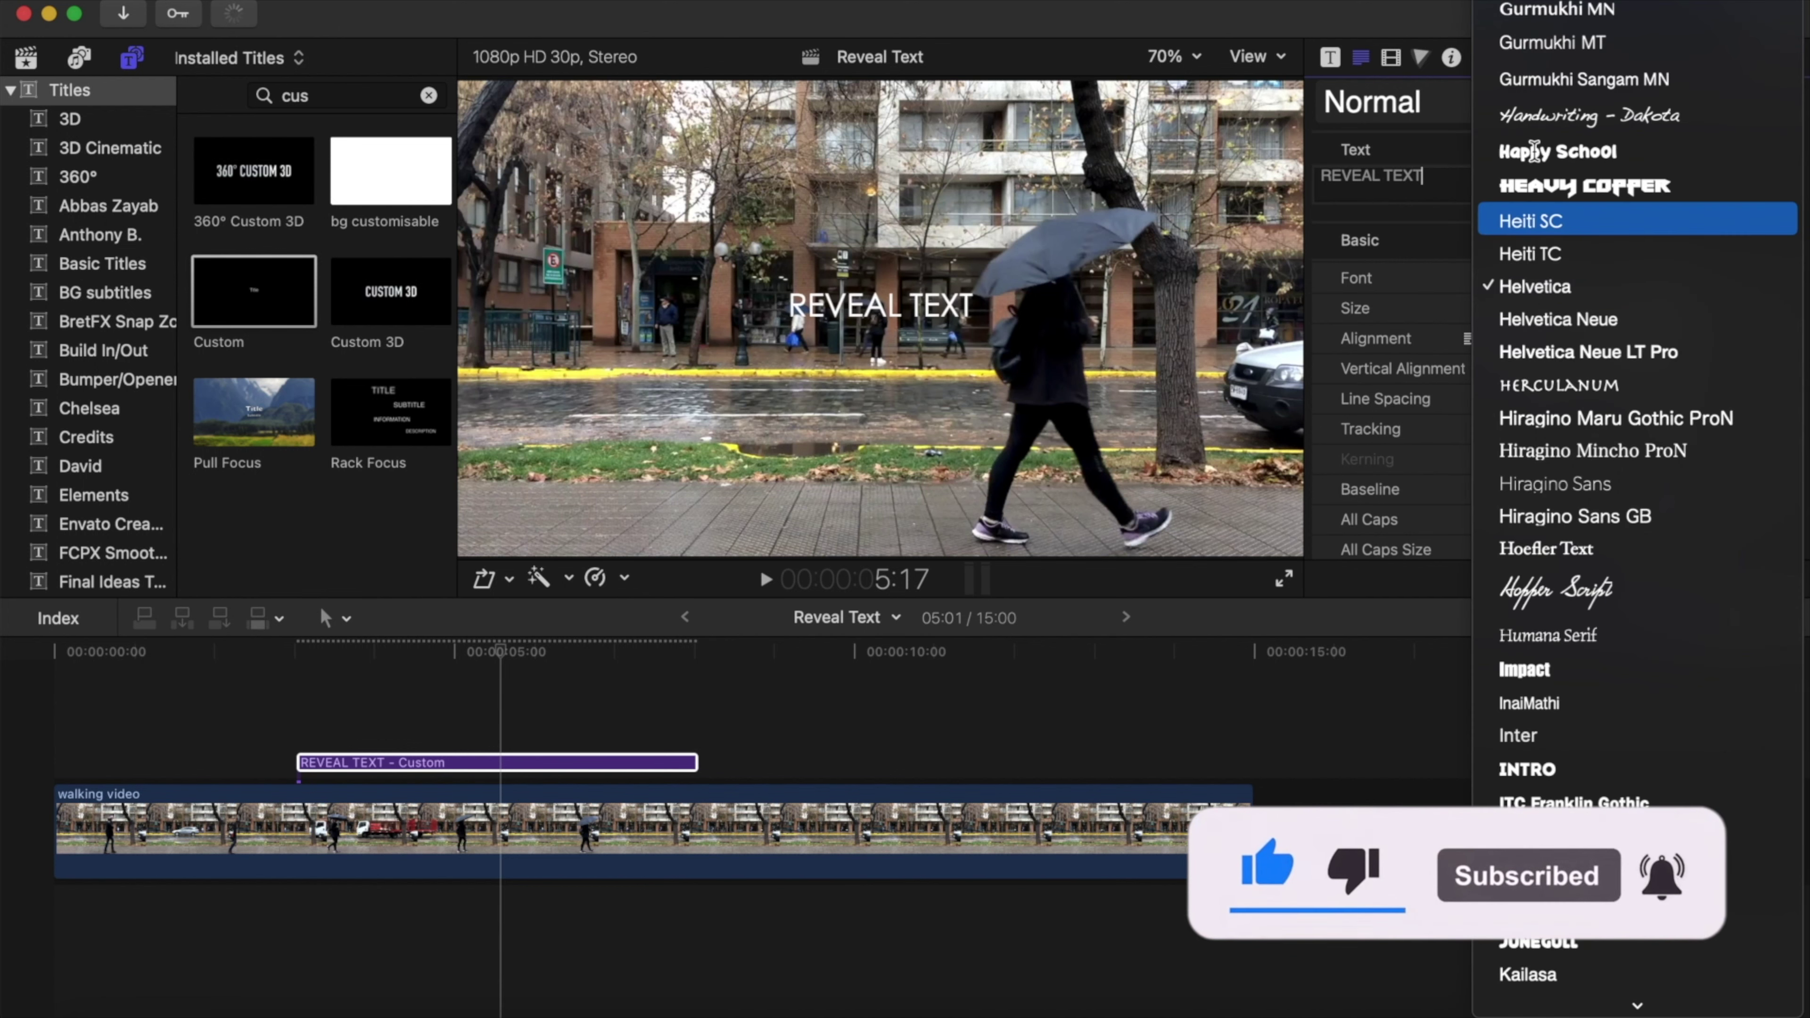
scroll(1532, 151, "up", 1)
scroll(1532, 151, "up", 2)
scroll(1532, 152, "up", 5)
scroll(1533, 151, "up", 10)
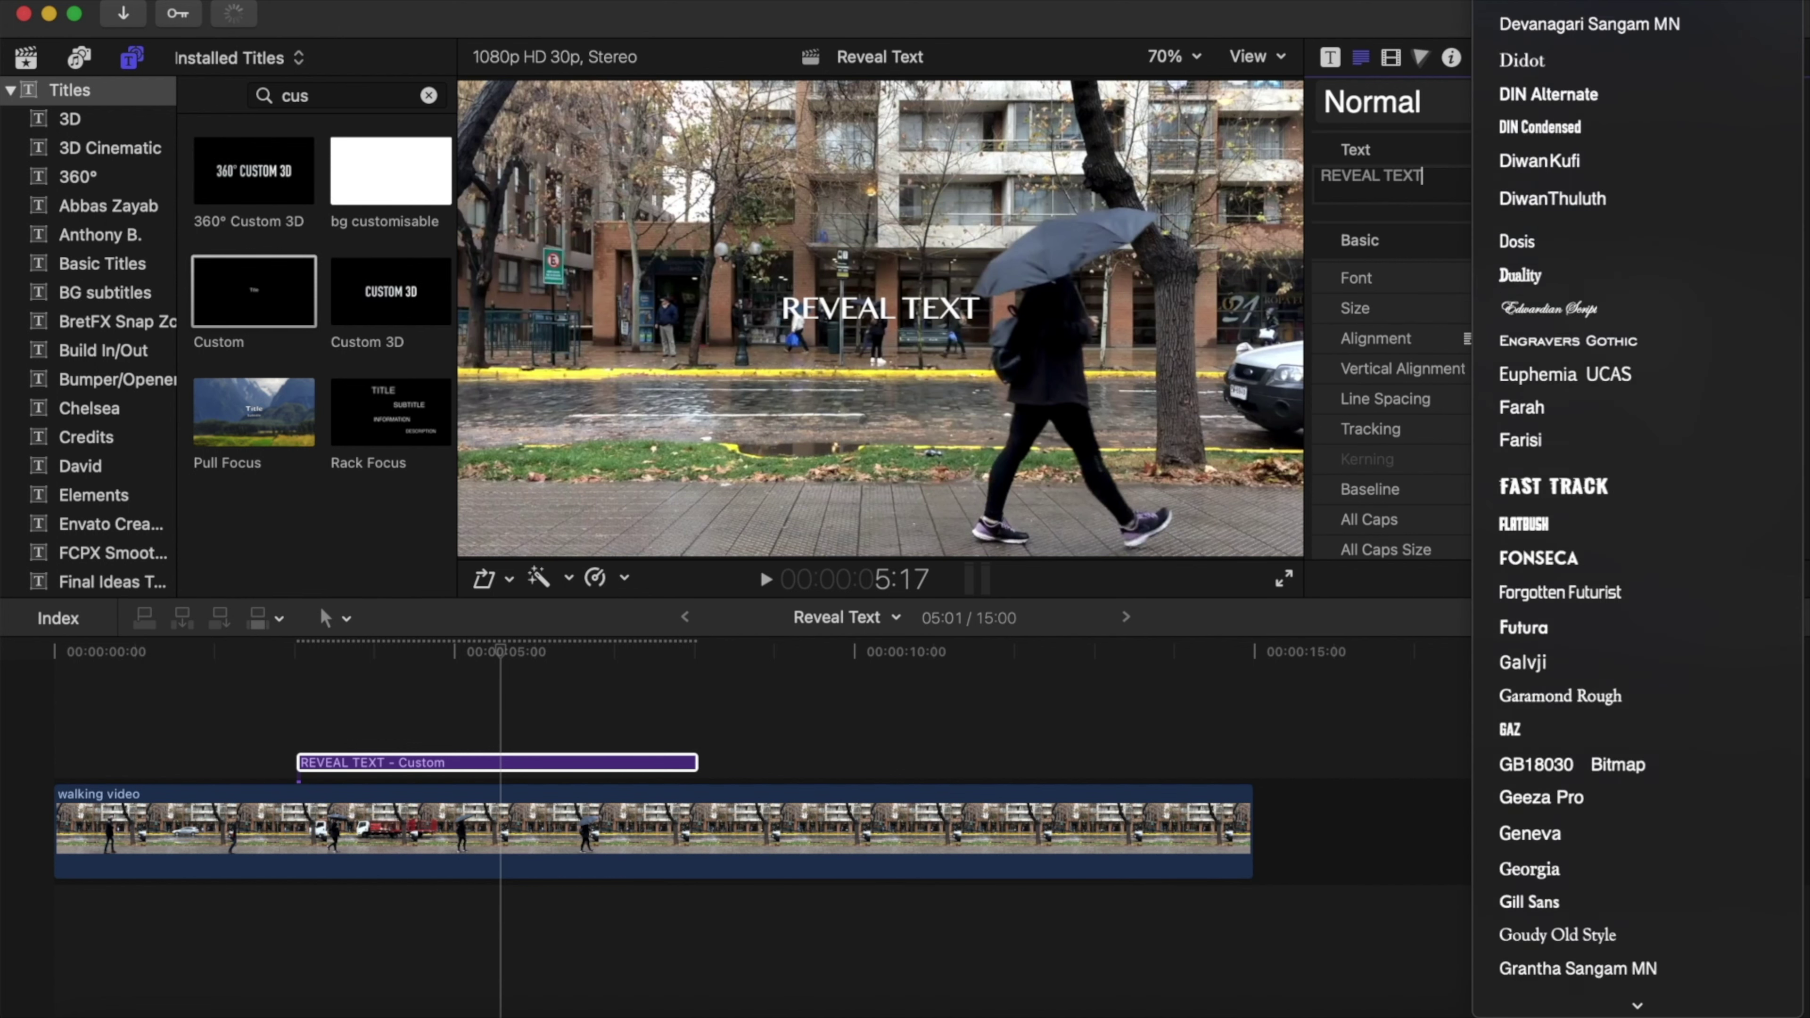
scroll(1541, 481, "up", 5)
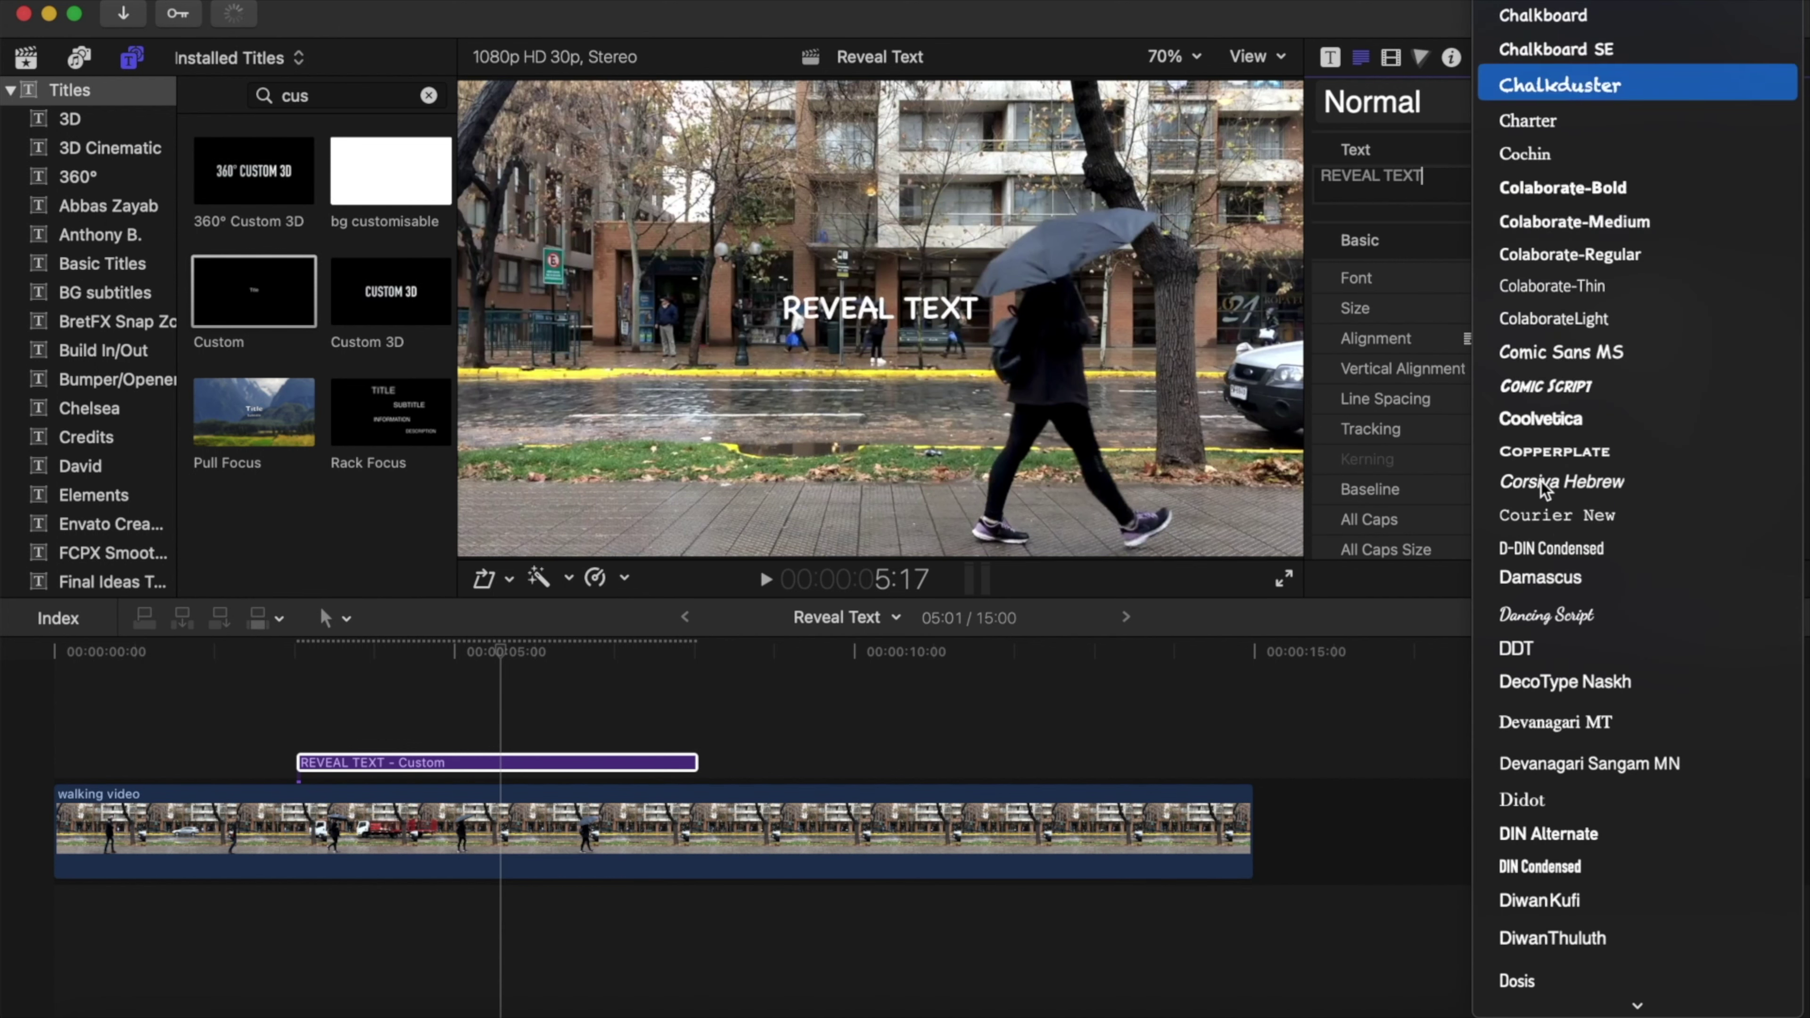
left_click(1558, 417)
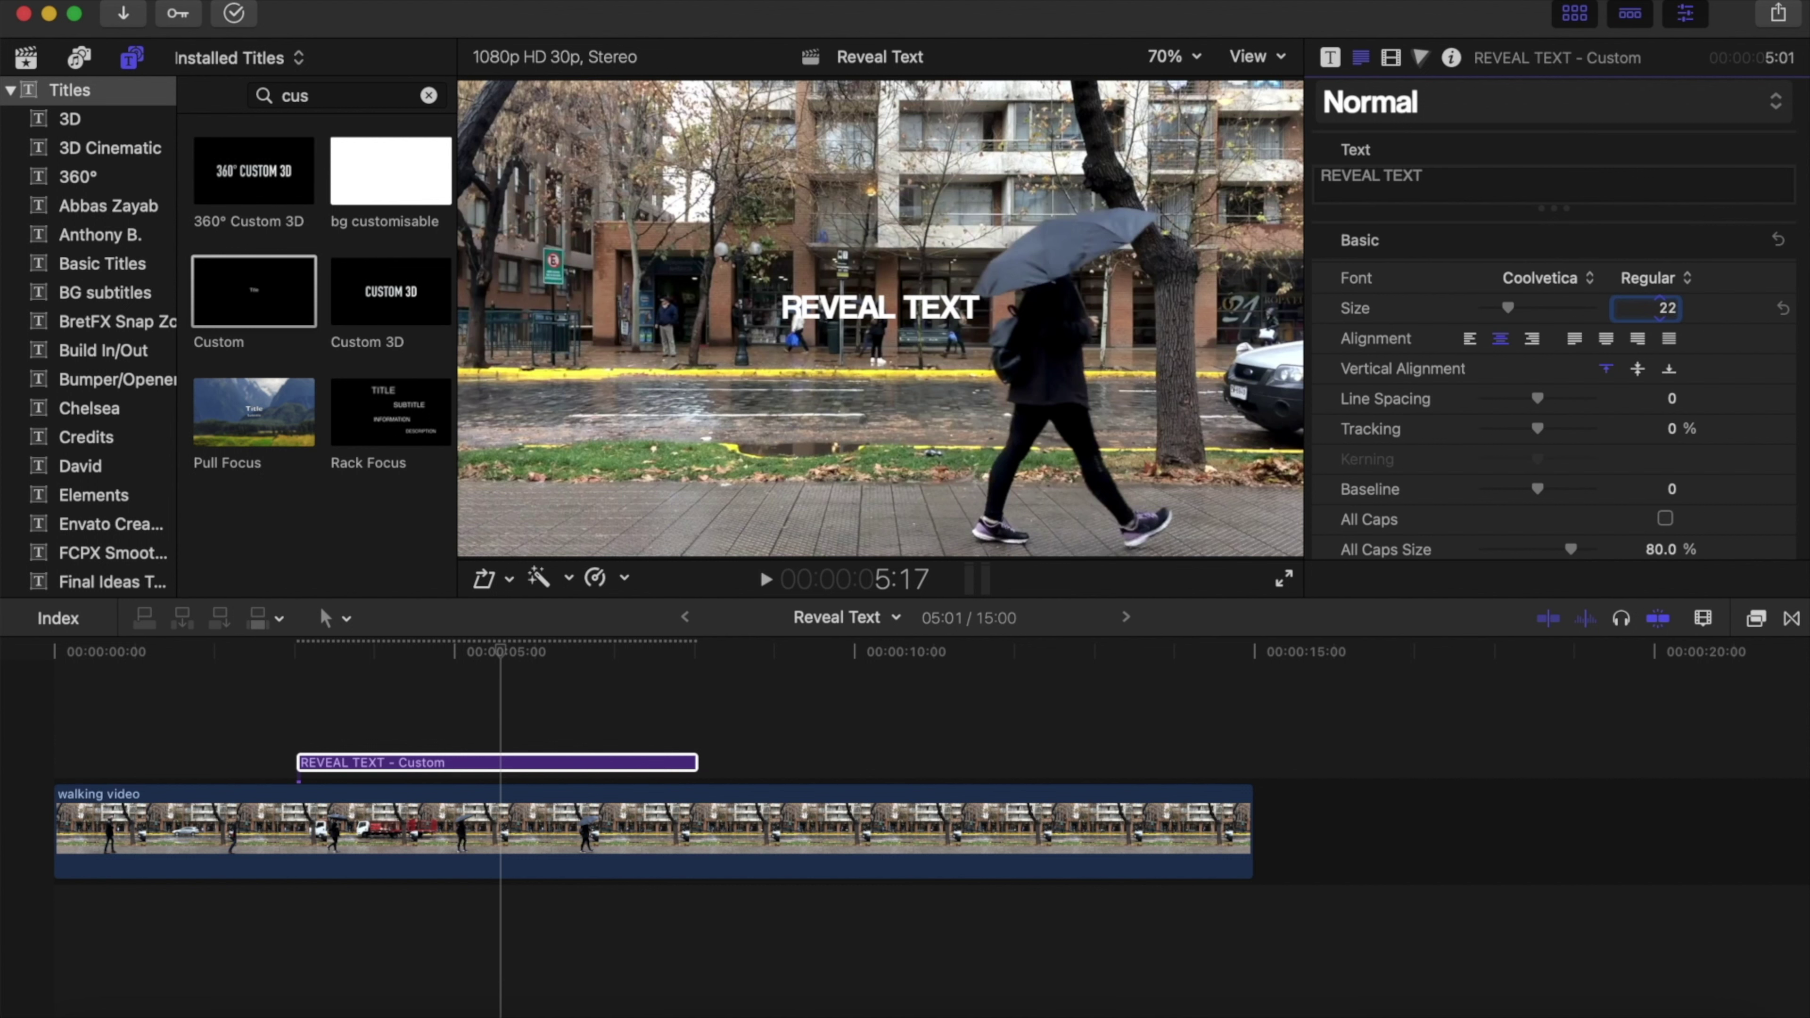
type("0.0")
key("Return")
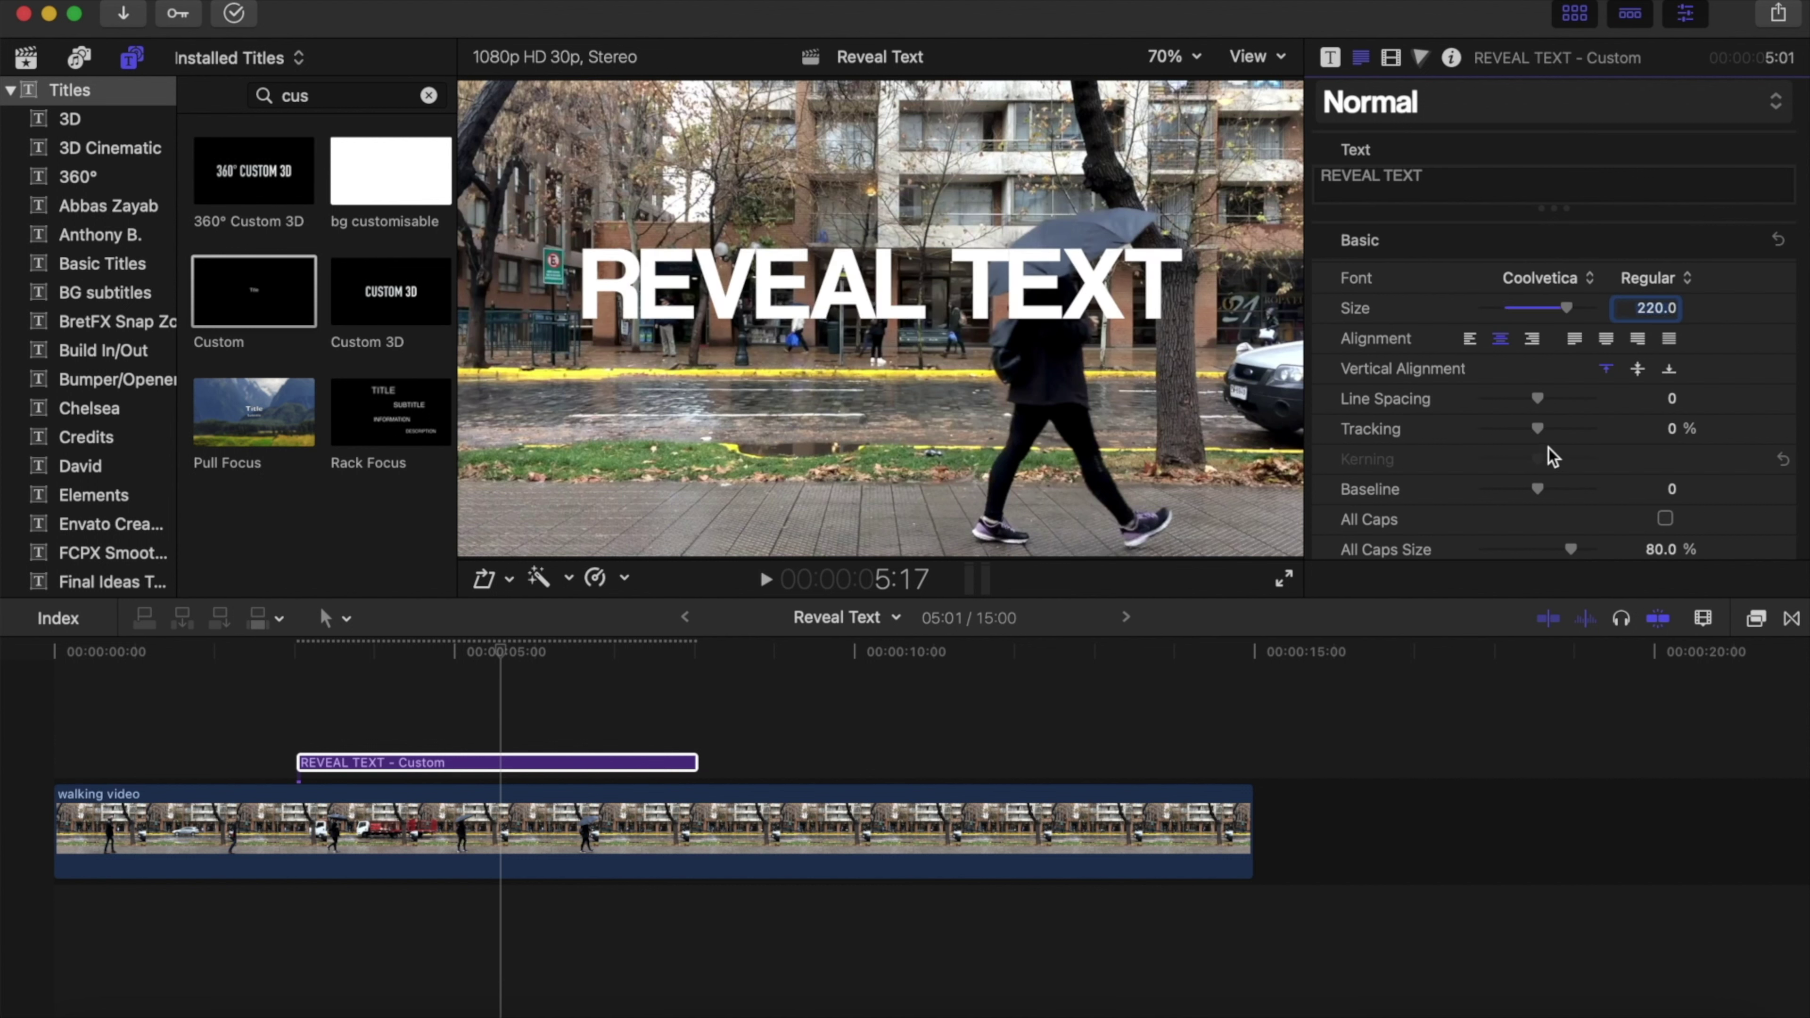
Set tracking to 3.88% and move REVEAL TEXT lower and left in the frame
left_click_drag(1540, 430, 1543, 434)
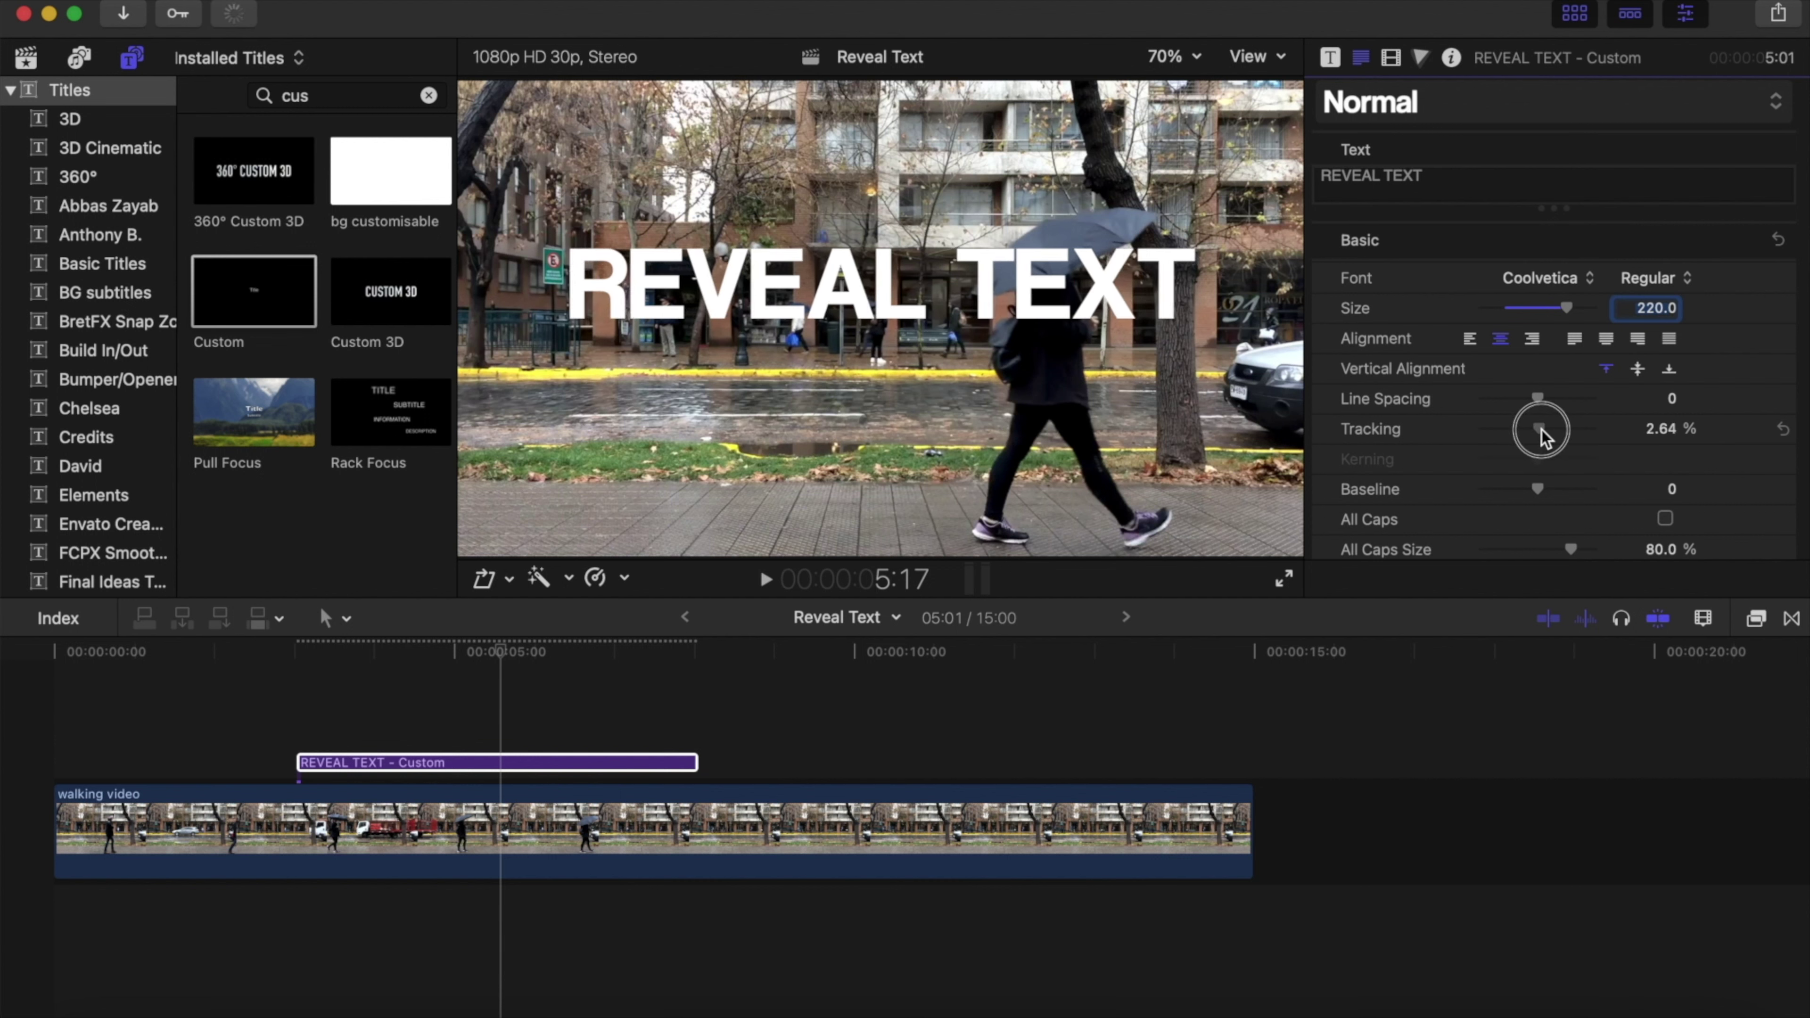
left_click(1655, 431)
type("3.88")
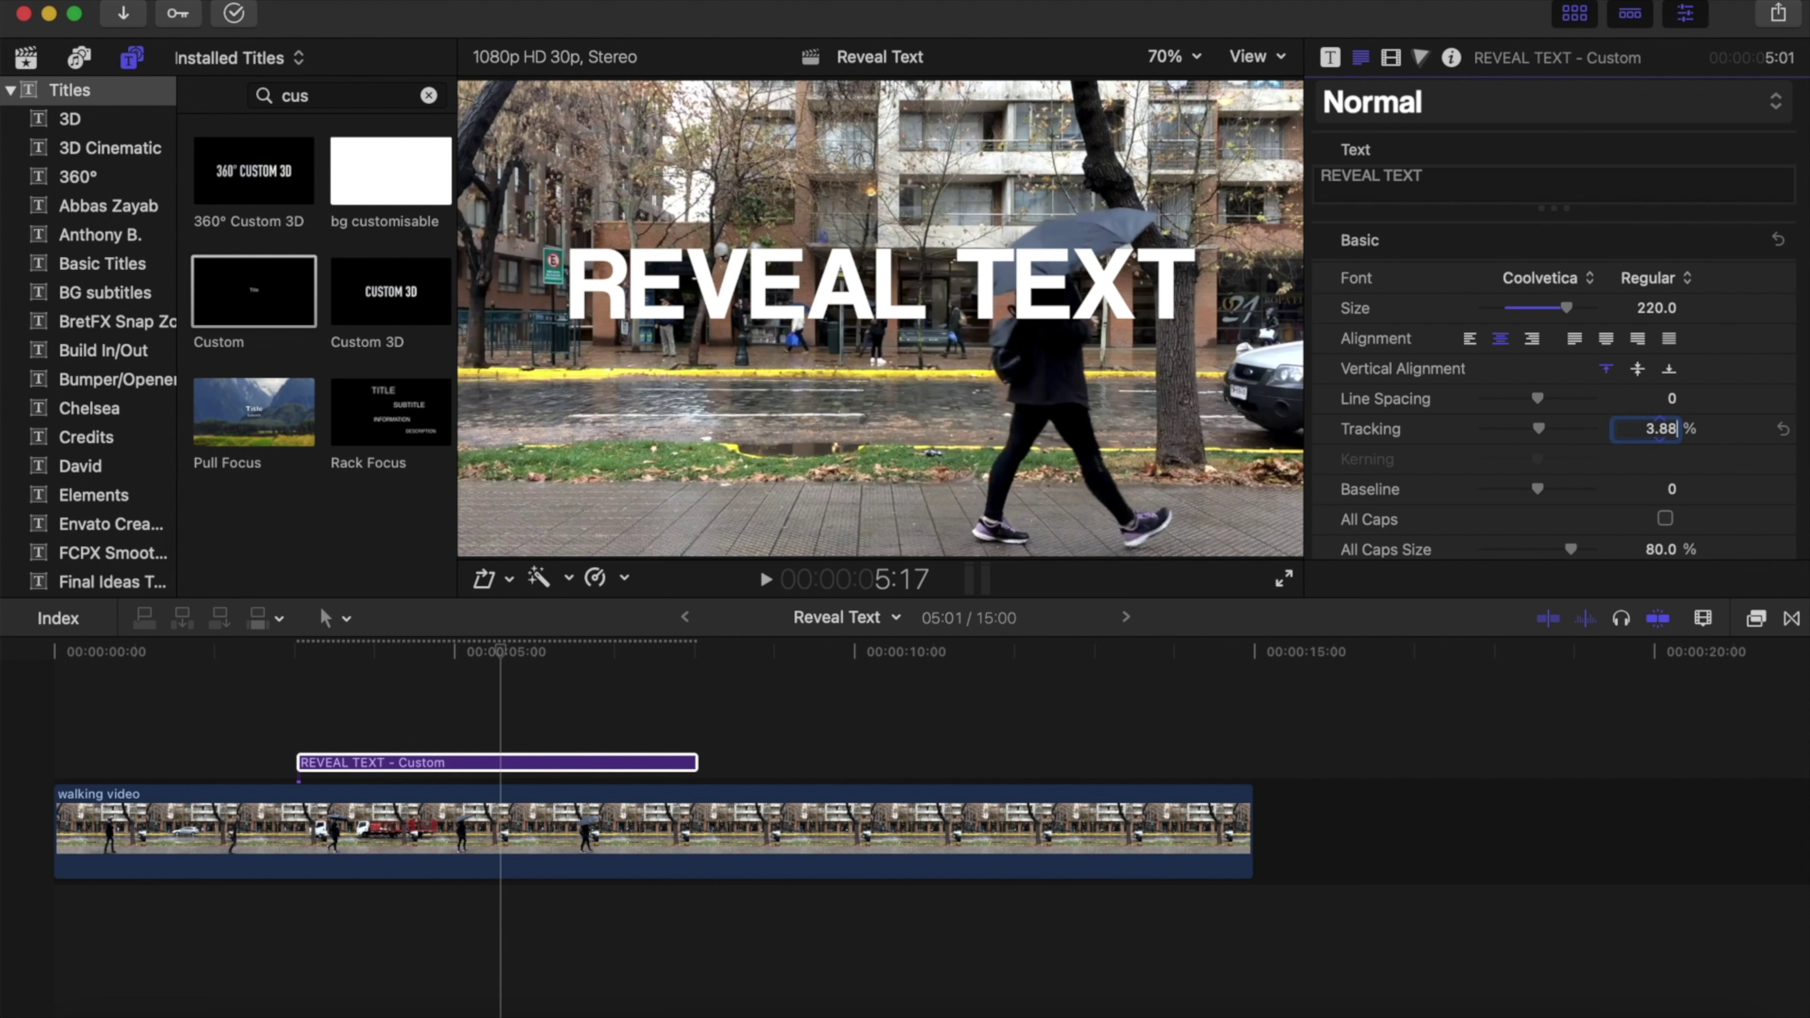
key("Return")
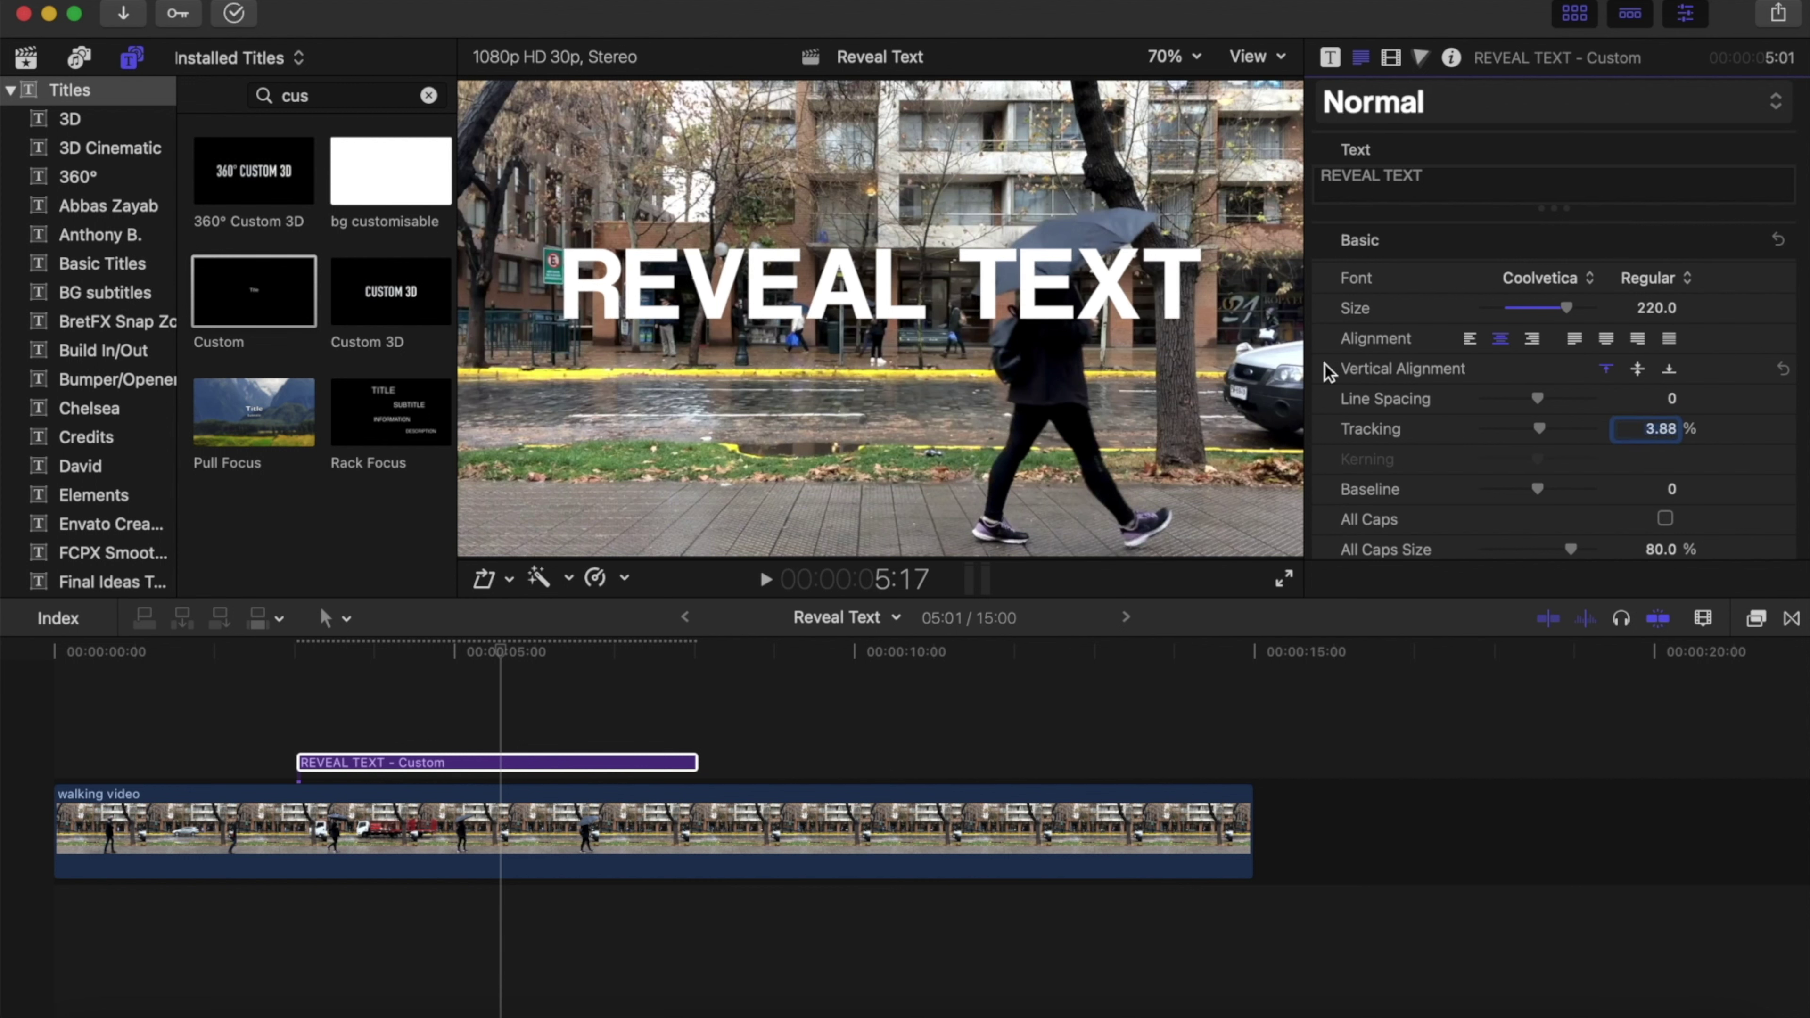
mouse_move(1083, 286)
left_mouse_down()
mouse_move(1020, 335)
mouse_move(1023, 371)
left_mouse_up()
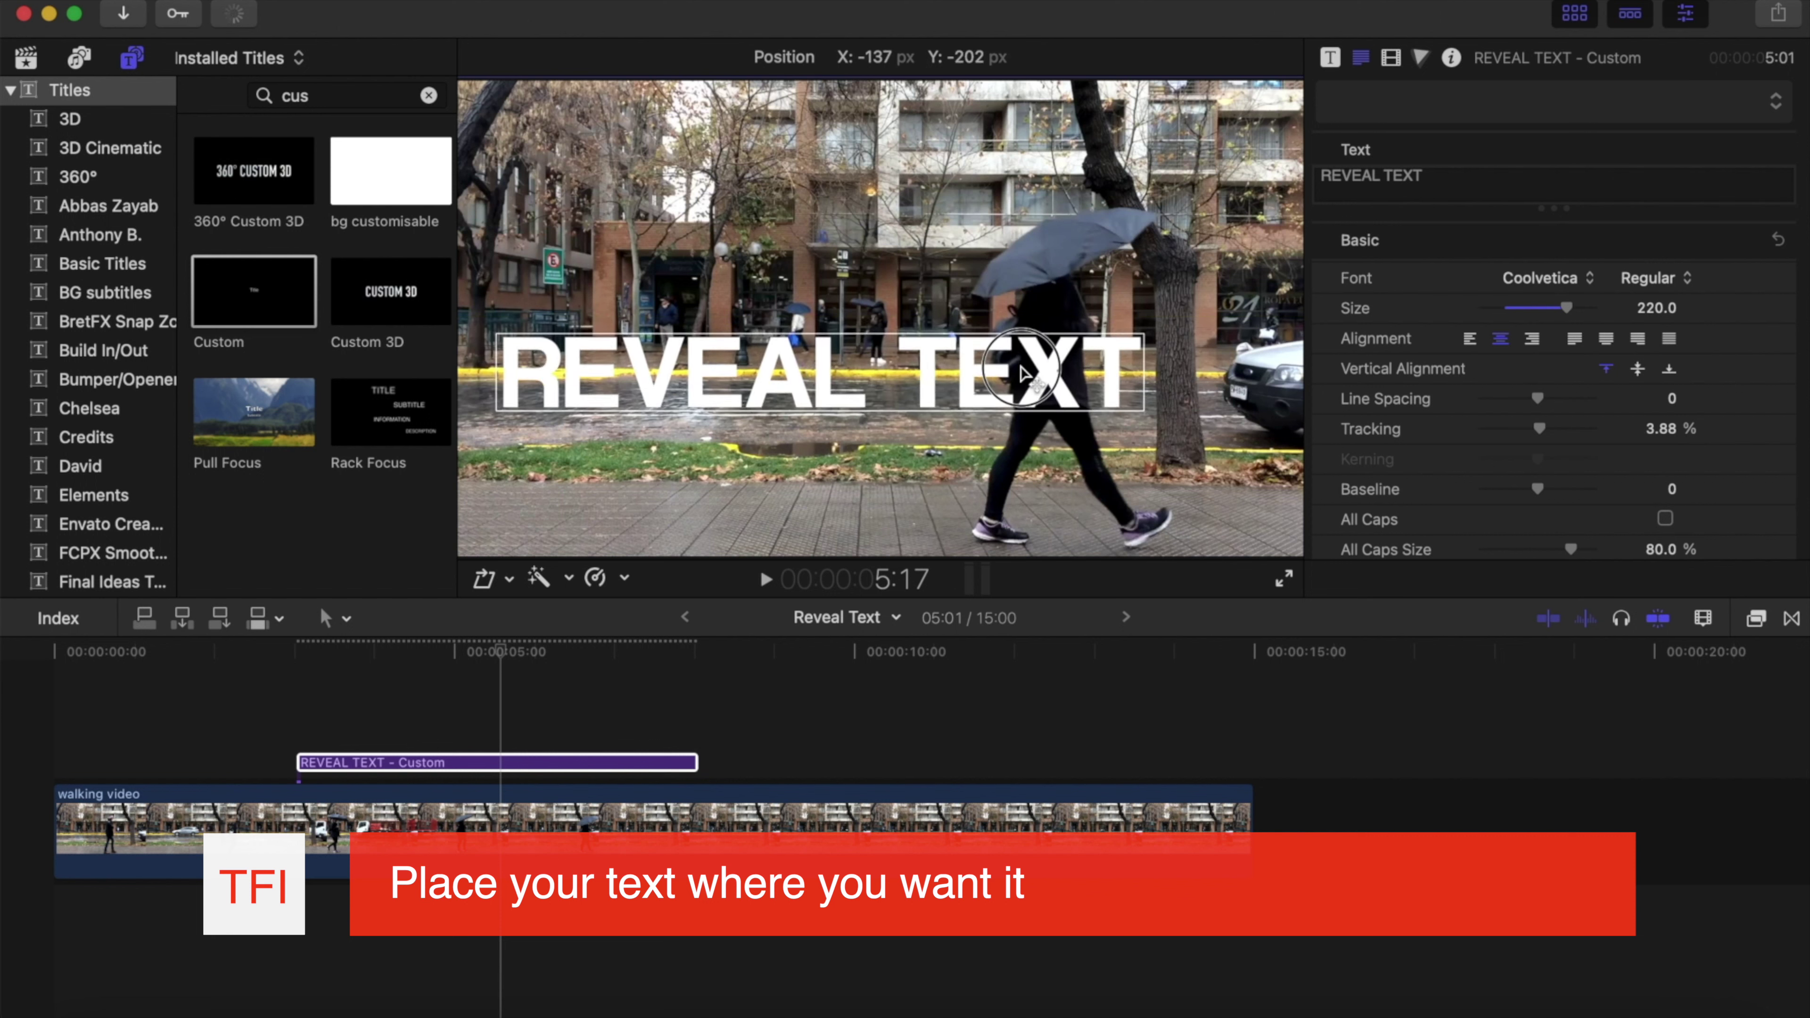
Settle the title's position and play back from the title's start
left_click_drag(1024, 371, 1026, 371)
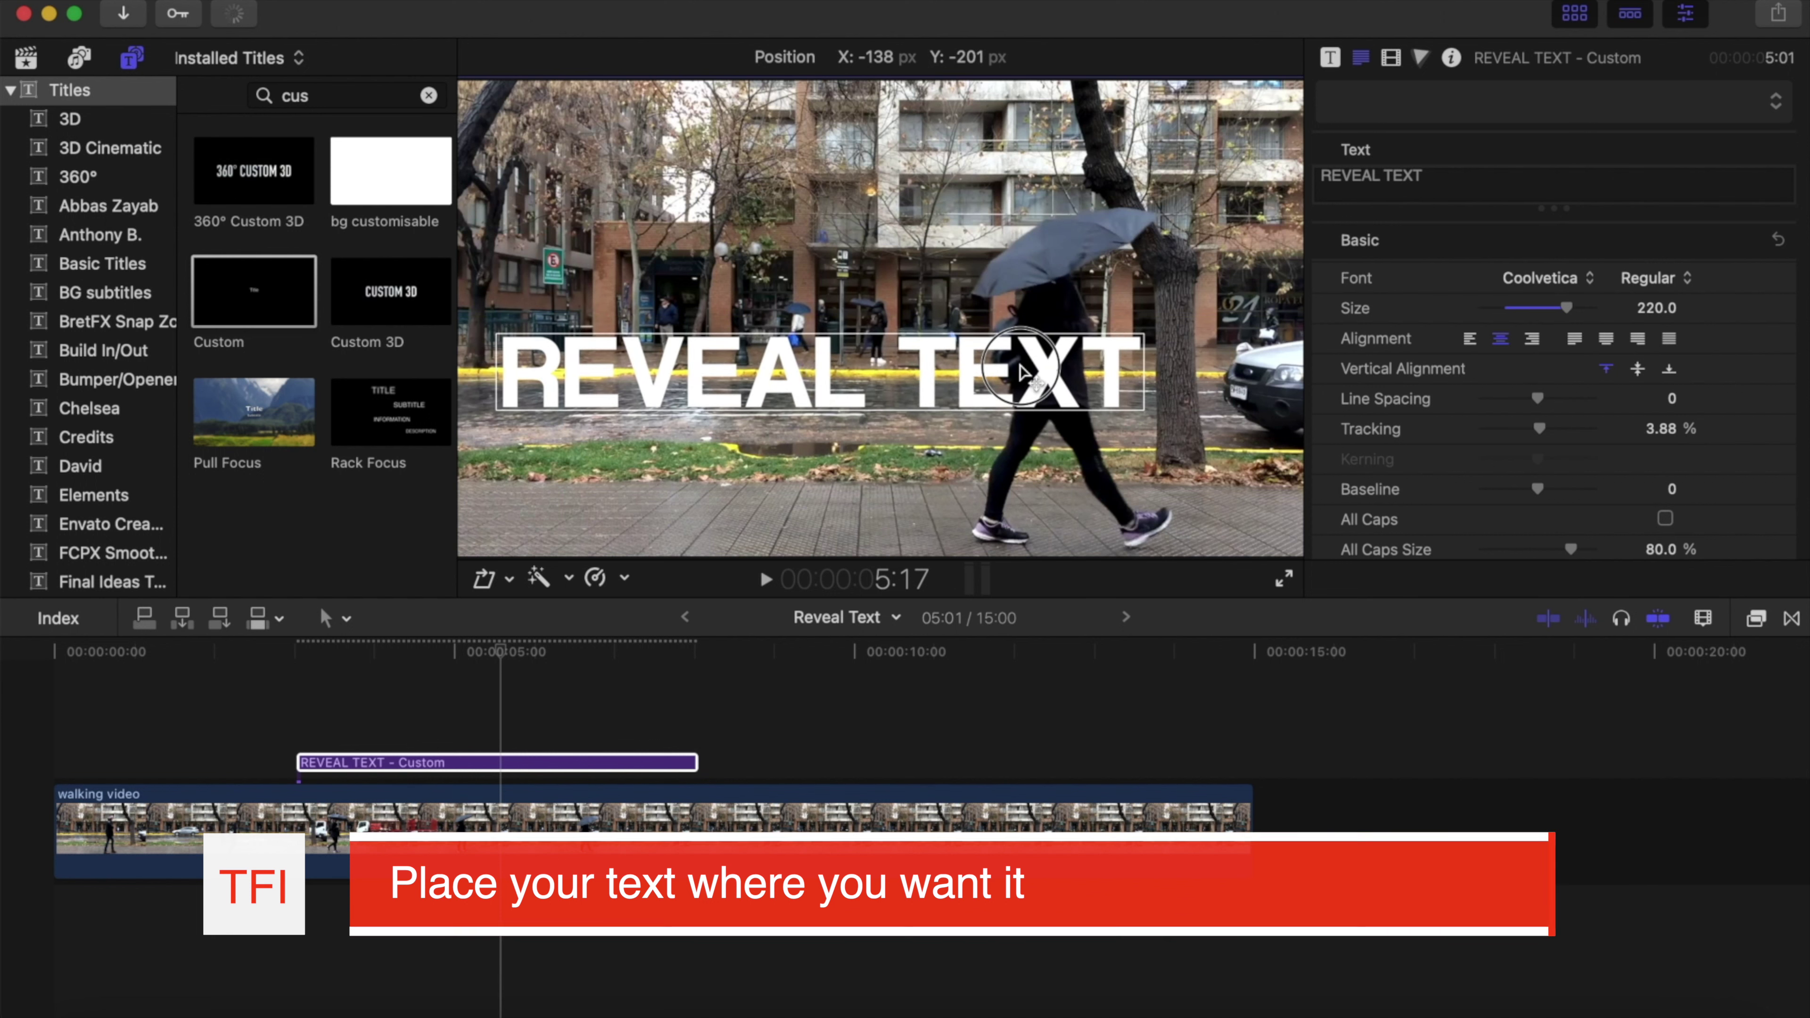
left_click(296, 652)
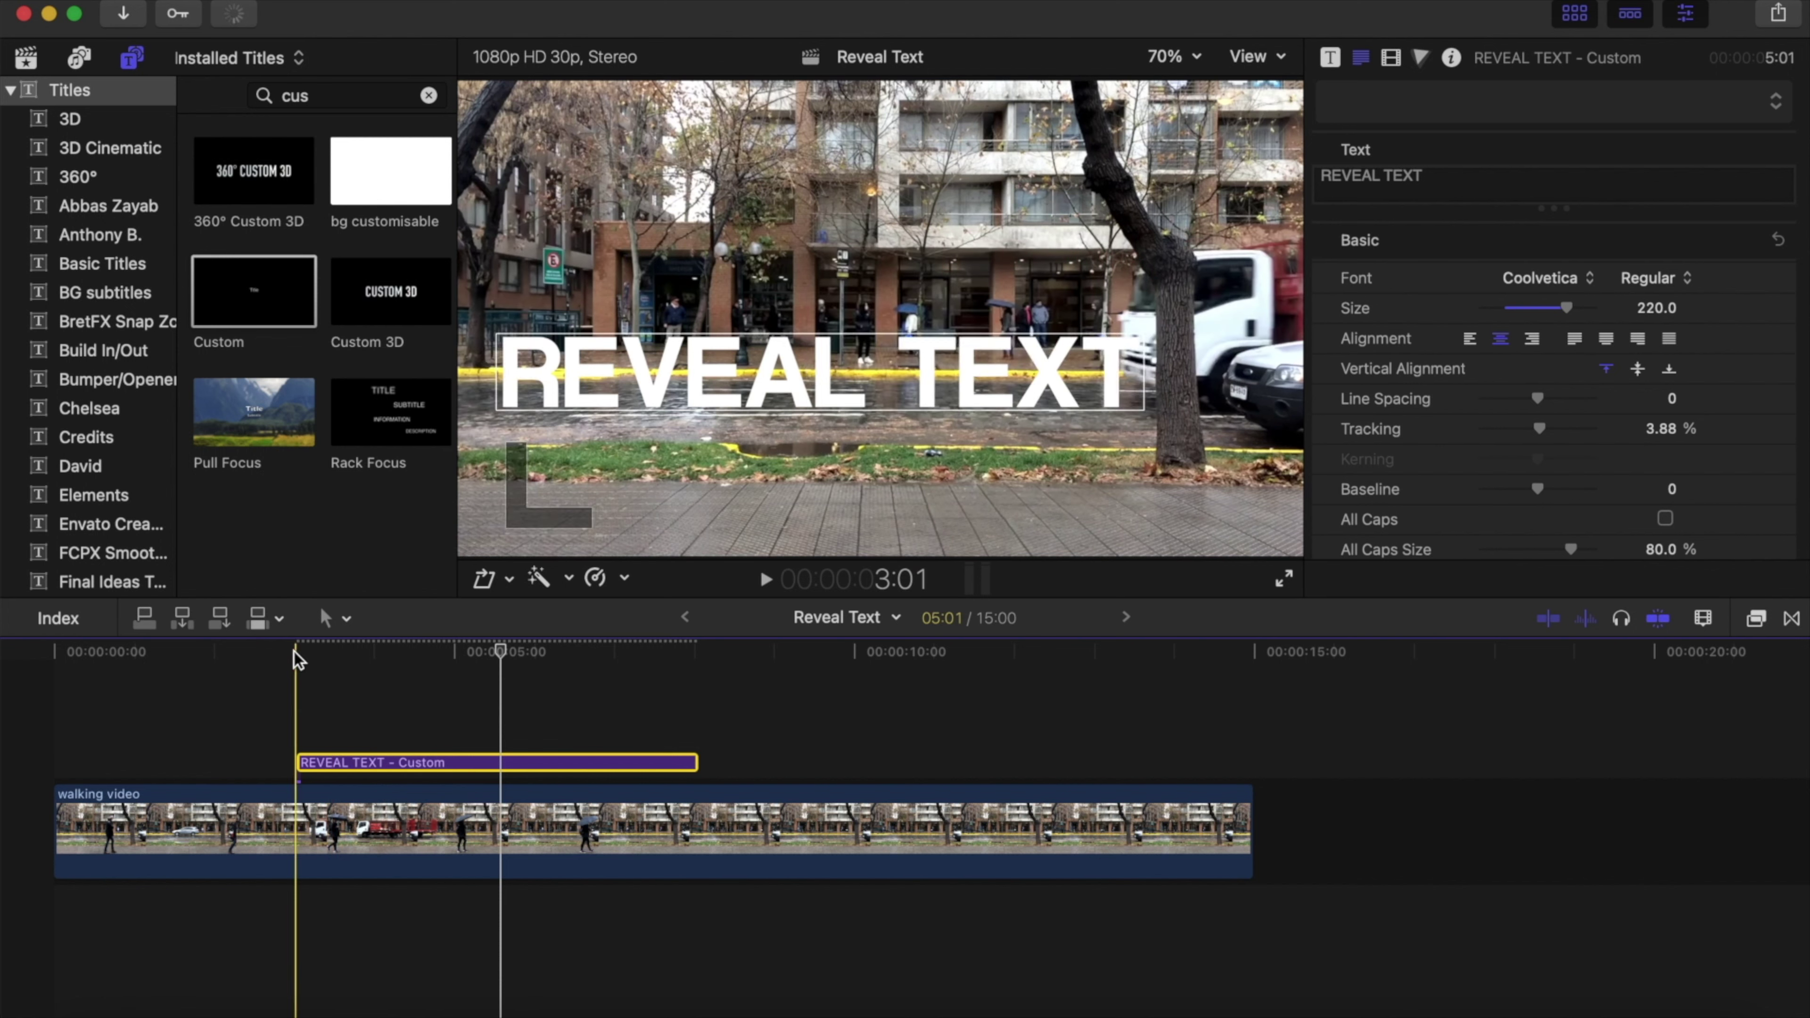
key("space")
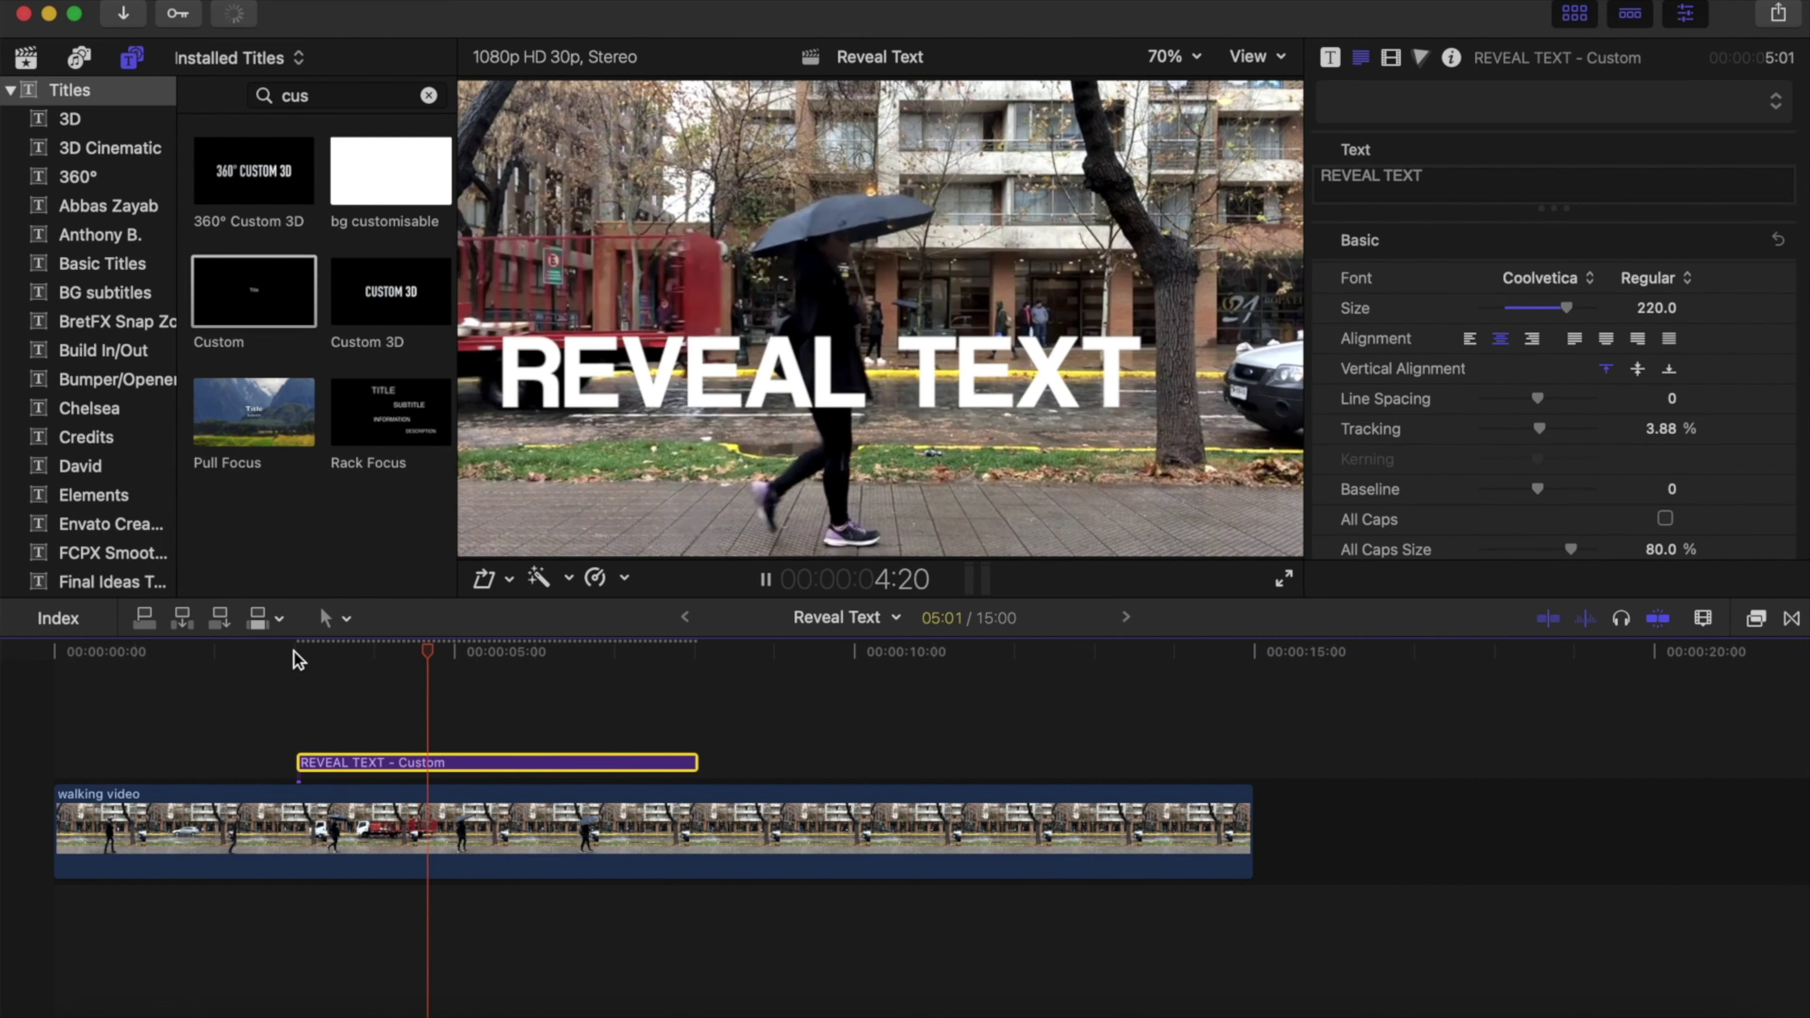
key("space")
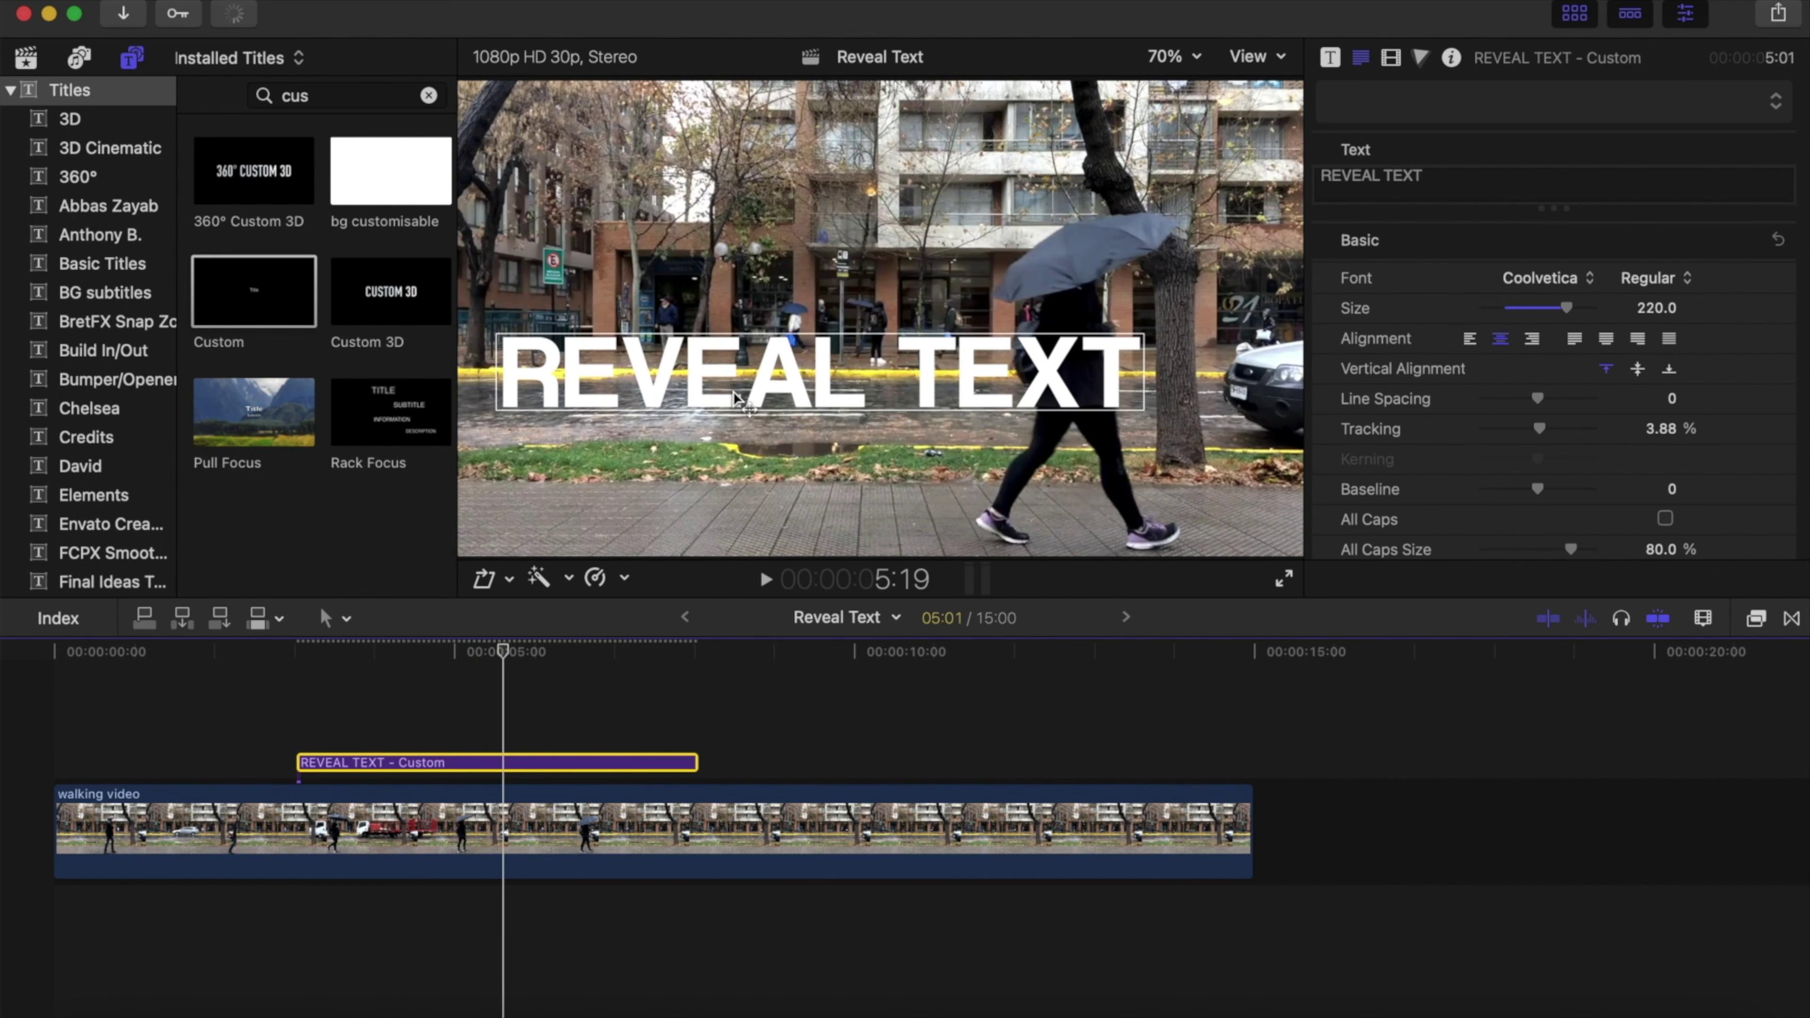
Nudge REVEAL TEXT slightly, then play until the umbrella-carrying pedestrian enters at 3:11
left_click_drag(736, 398, 741, 388)
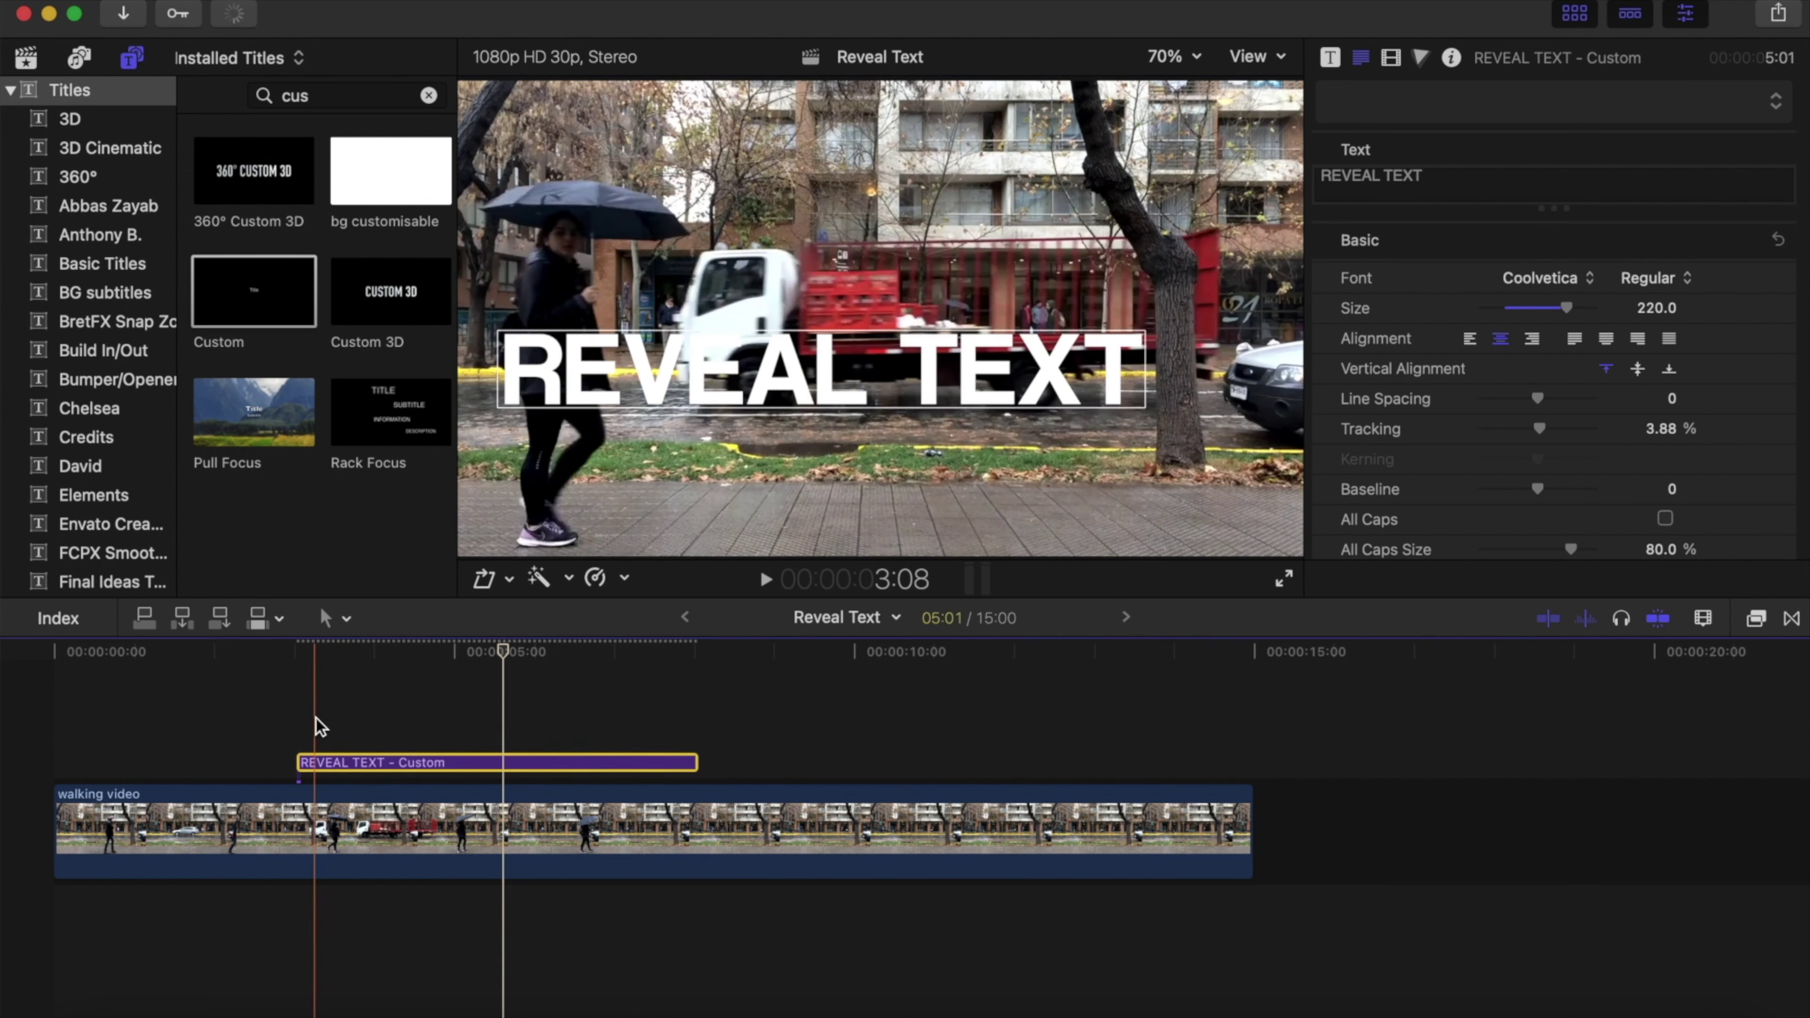
key("space")
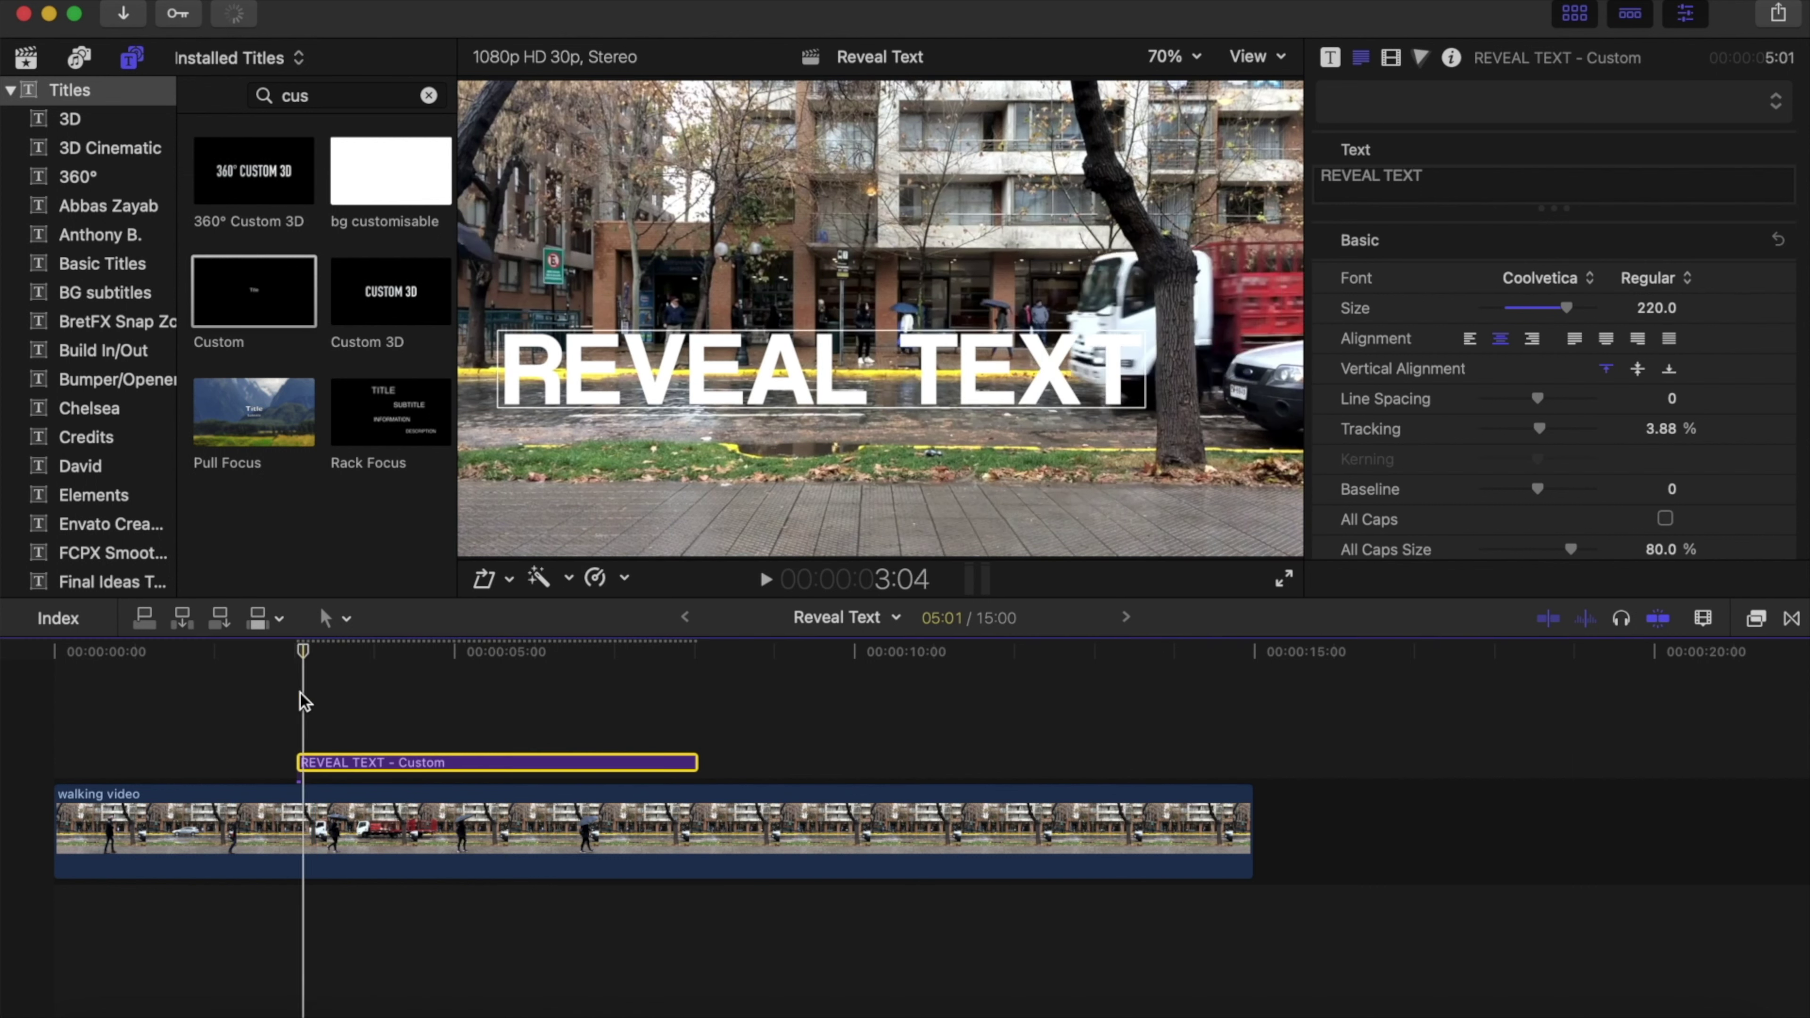
key("space")
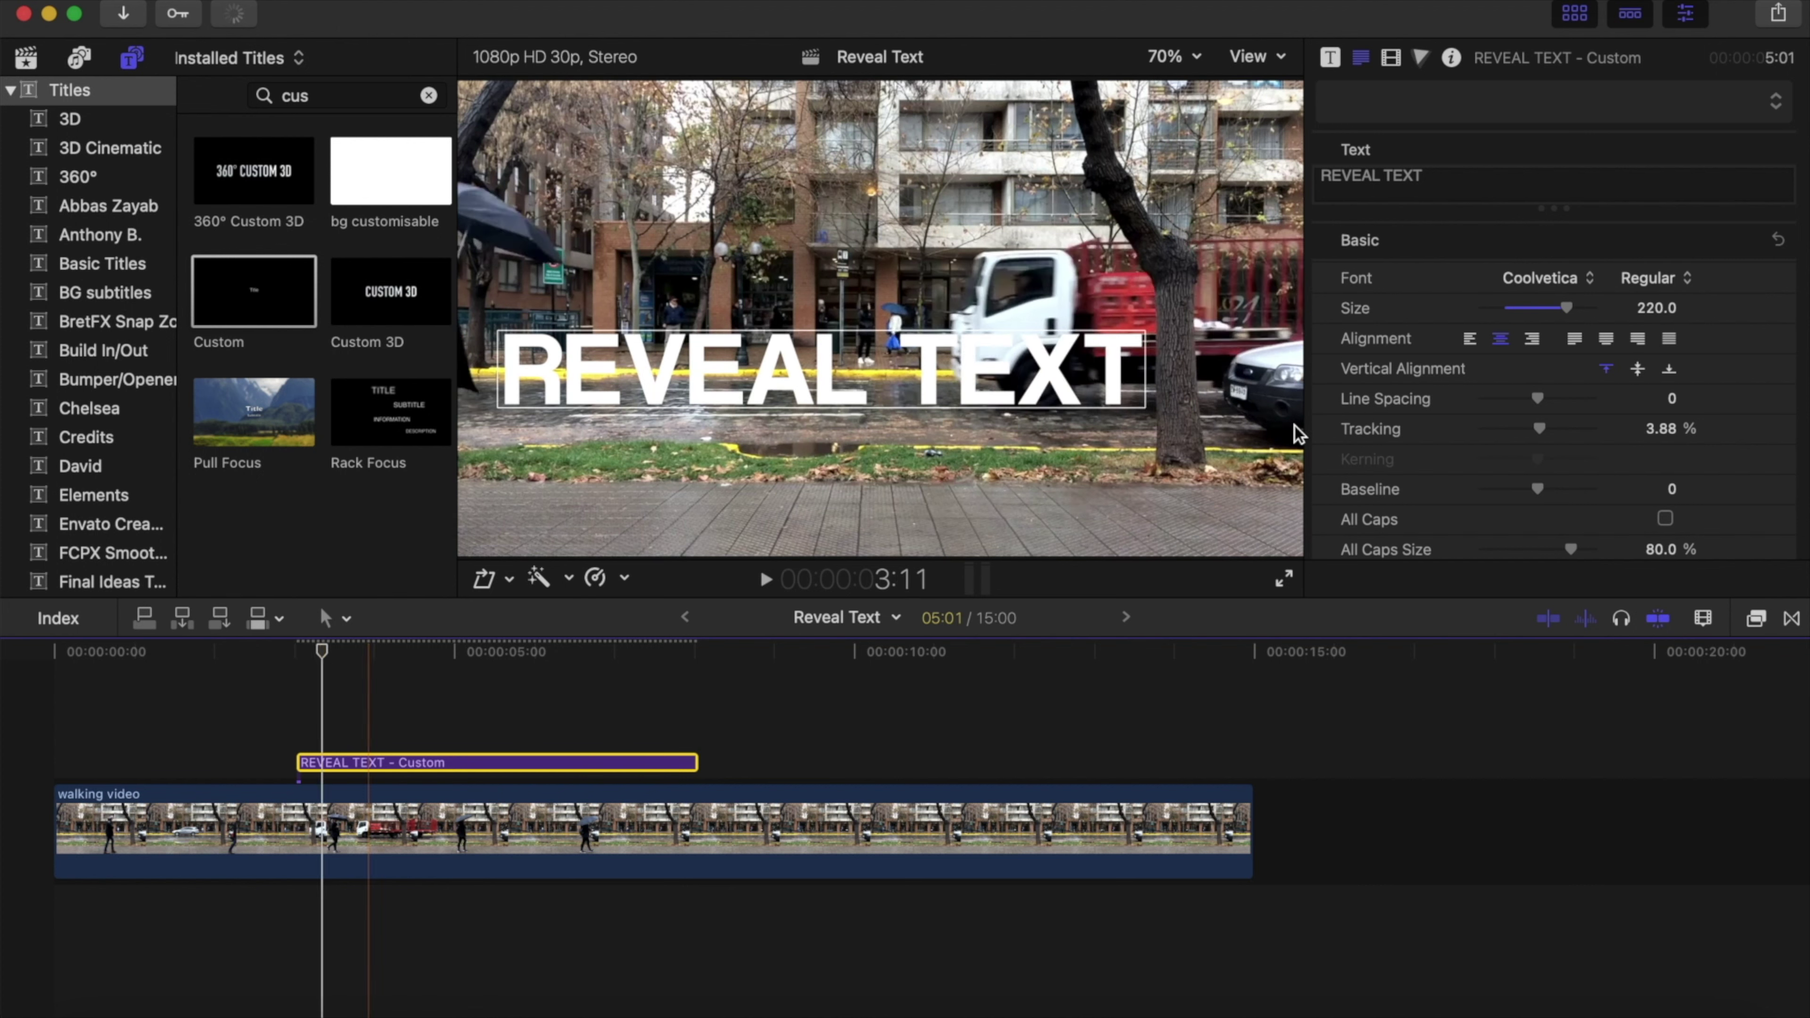
Apply the Draw Mask effect, found by searching DRAW, to the REVEAL TEXT title clip
left_click(1756, 619)
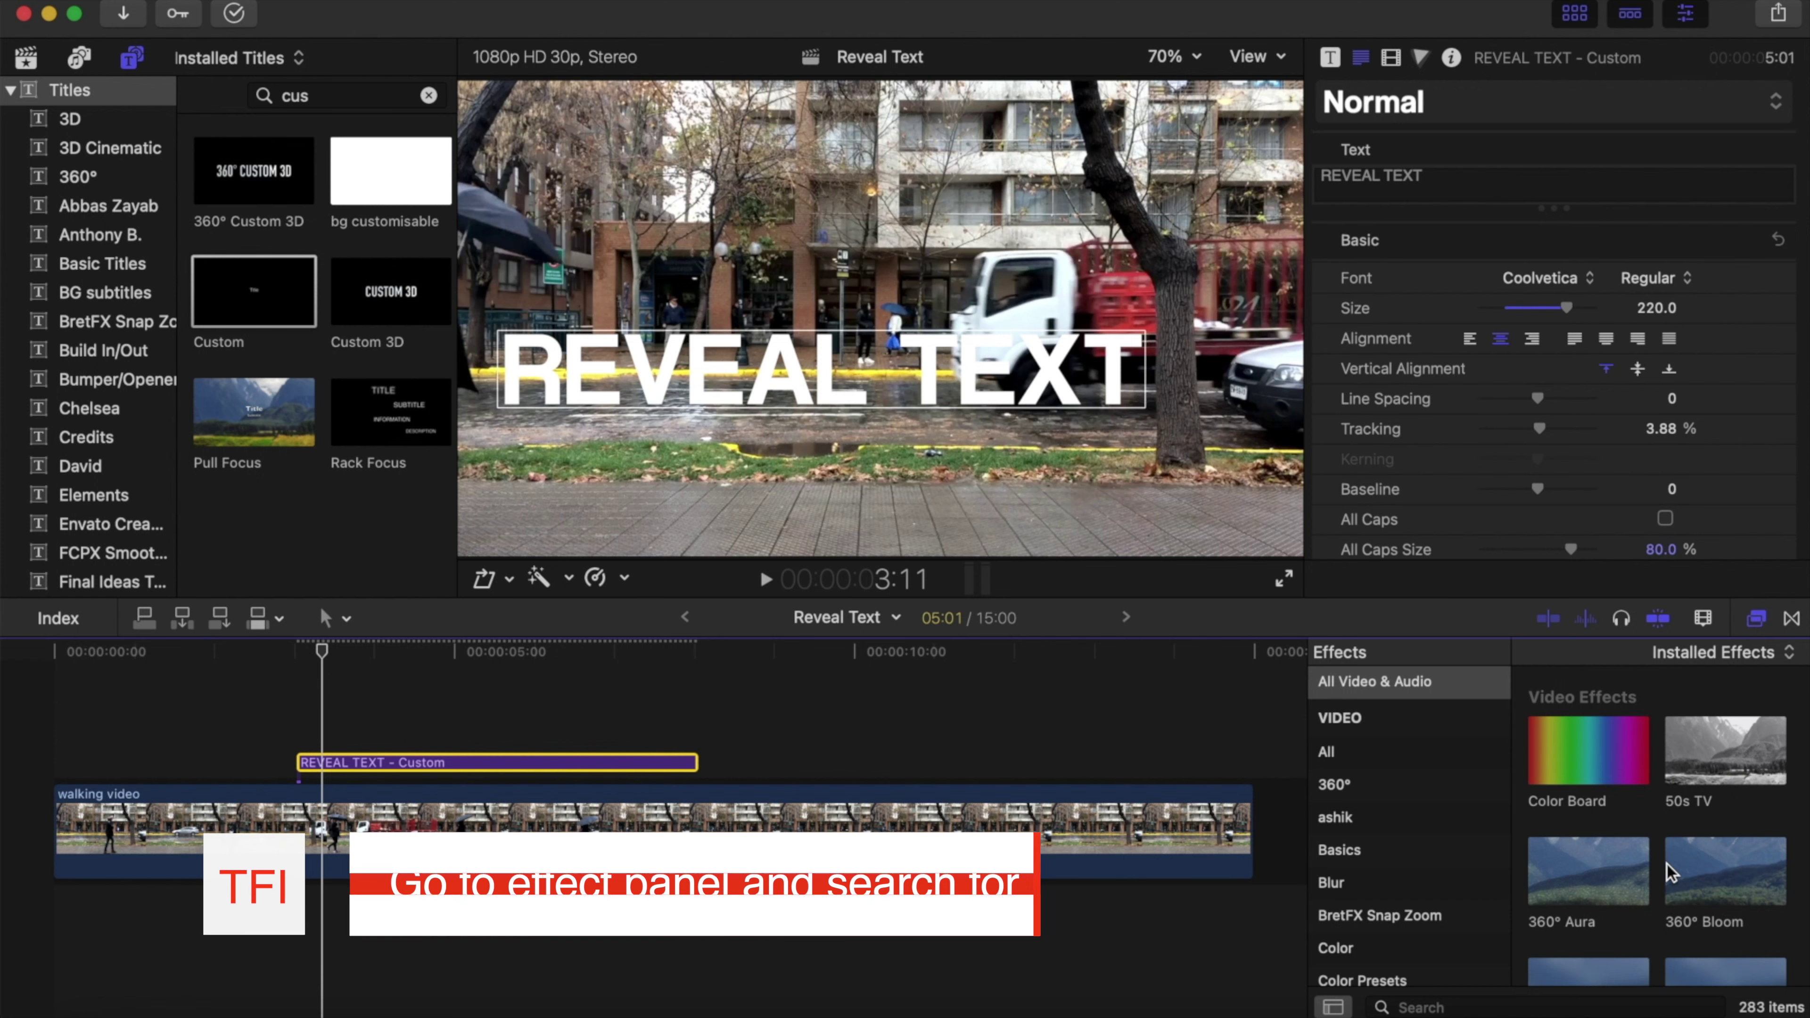
scroll(1616, 936, "up", 5)
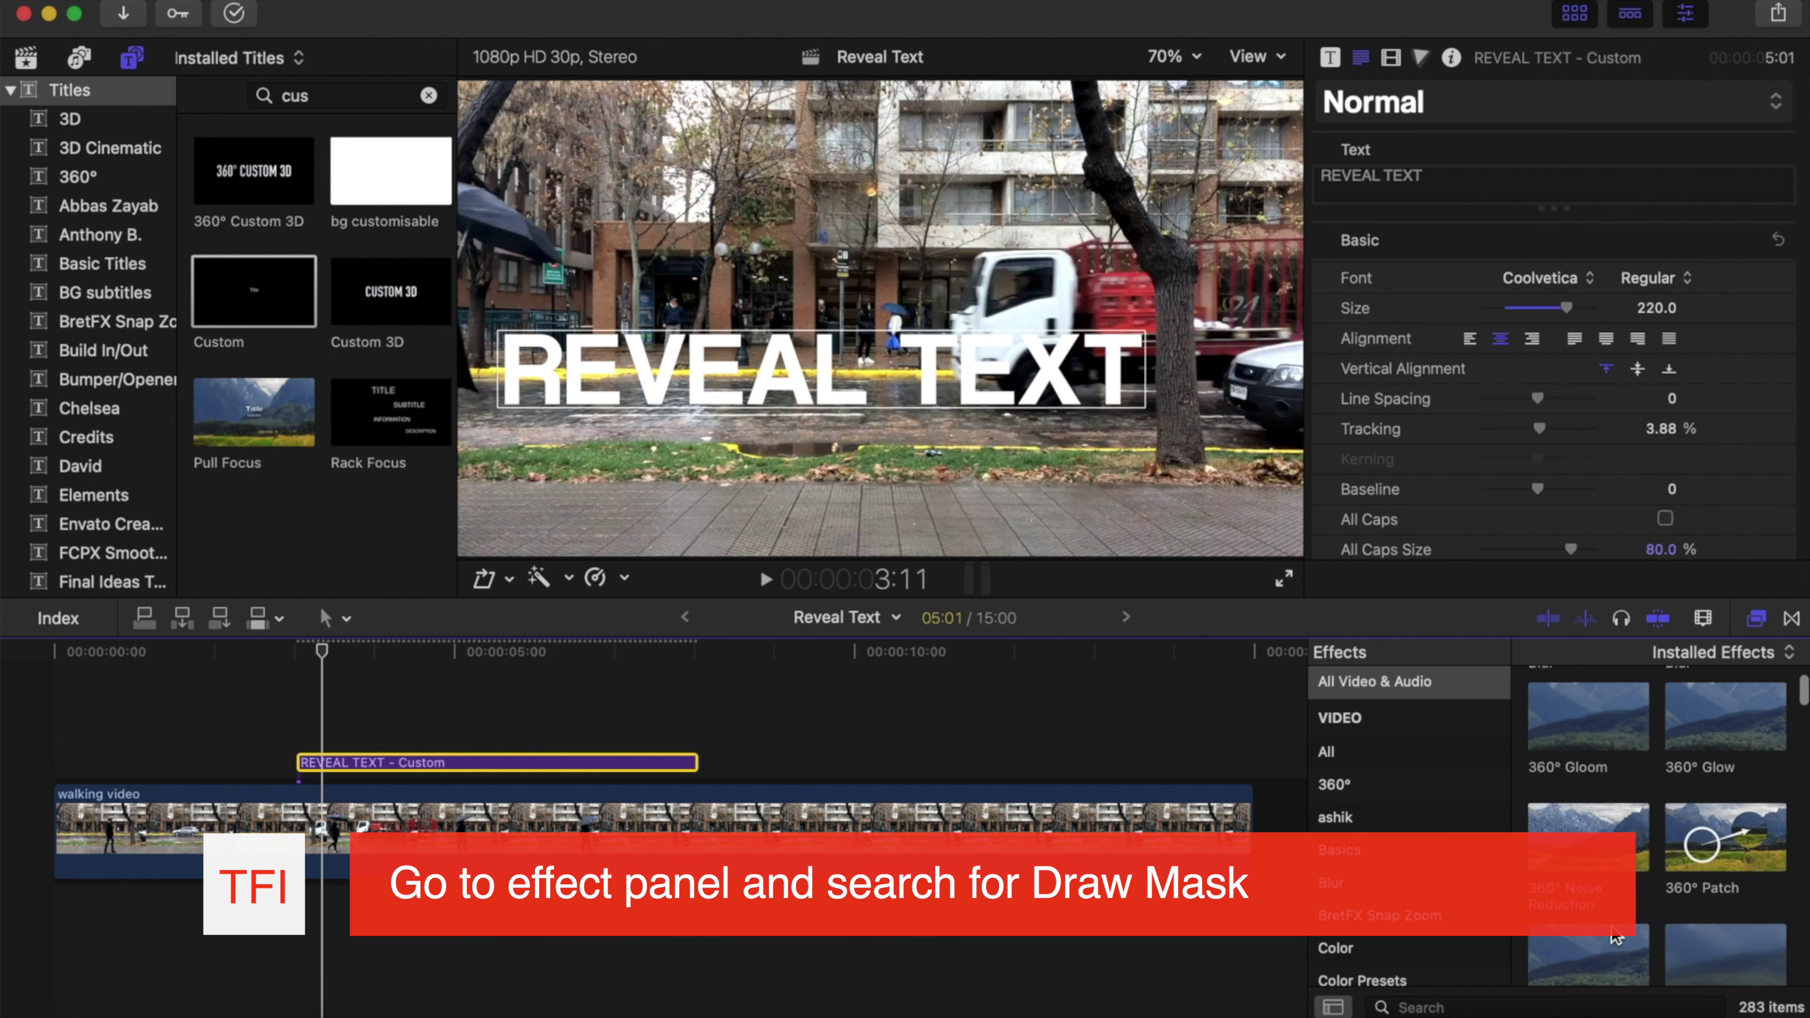
left_click(1425, 1007)
type("DR")
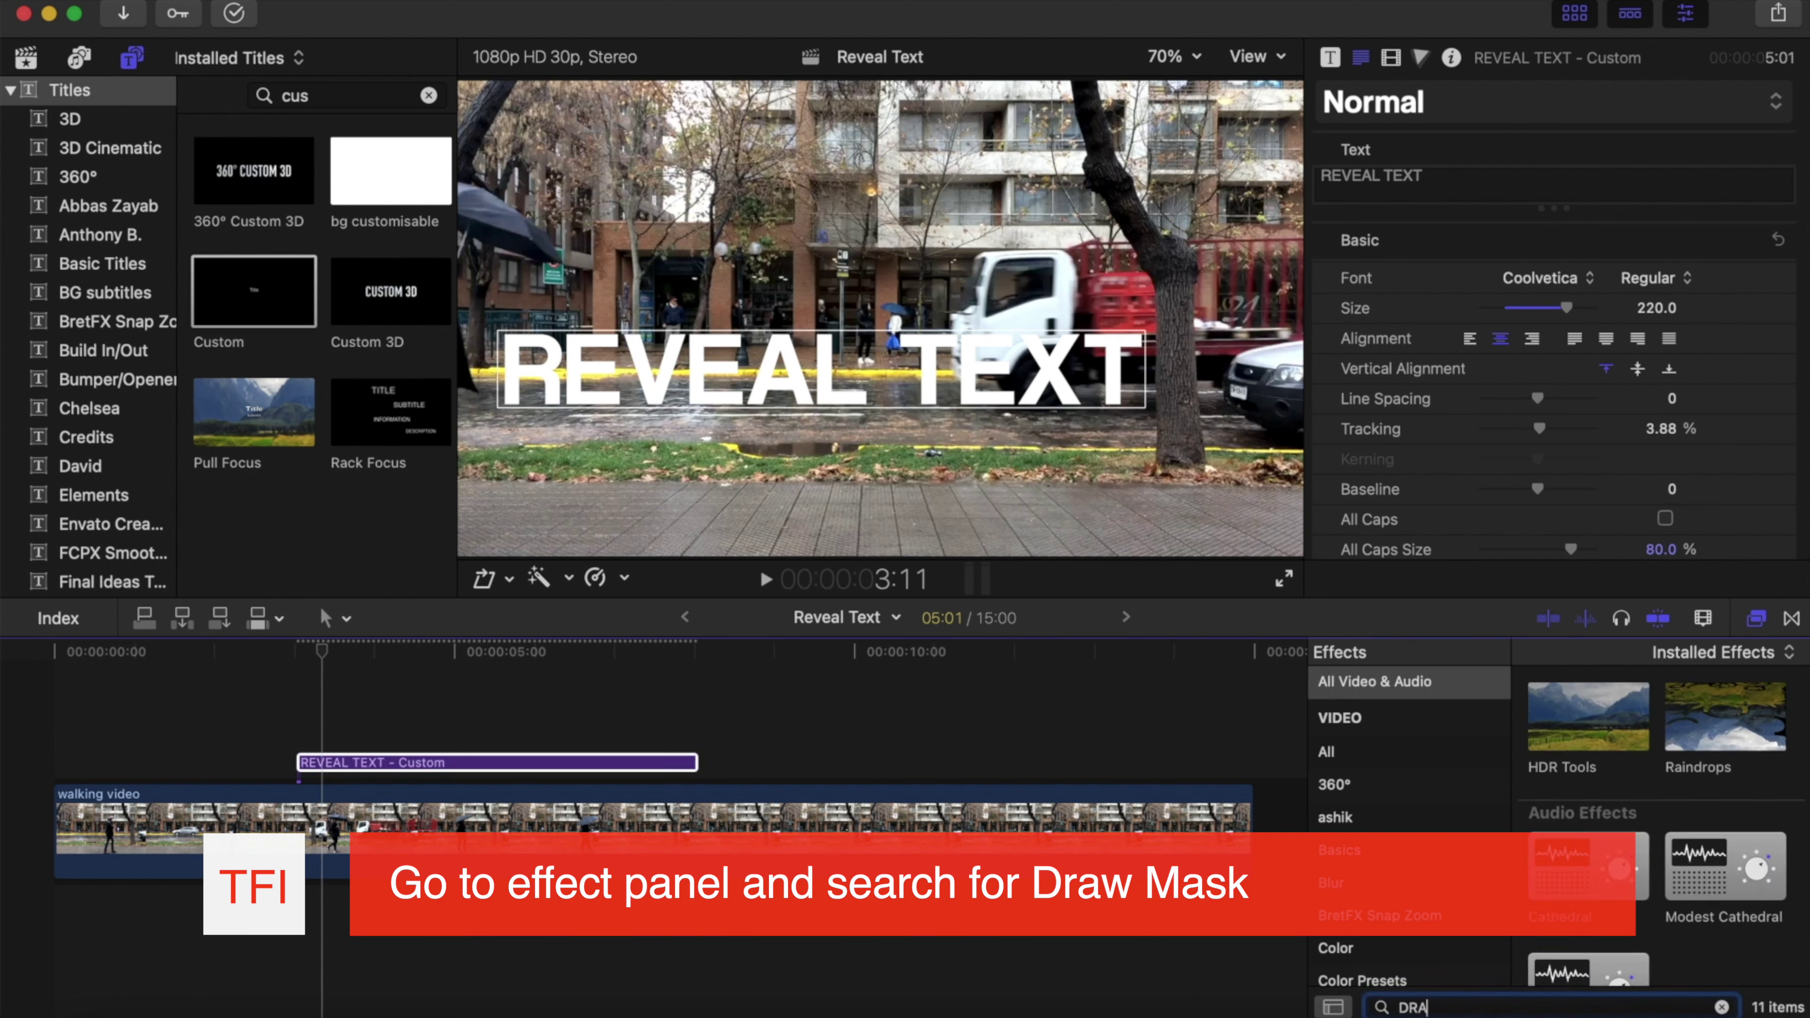
type("AW")
left_click_drag(1608, 714, 416, 767)
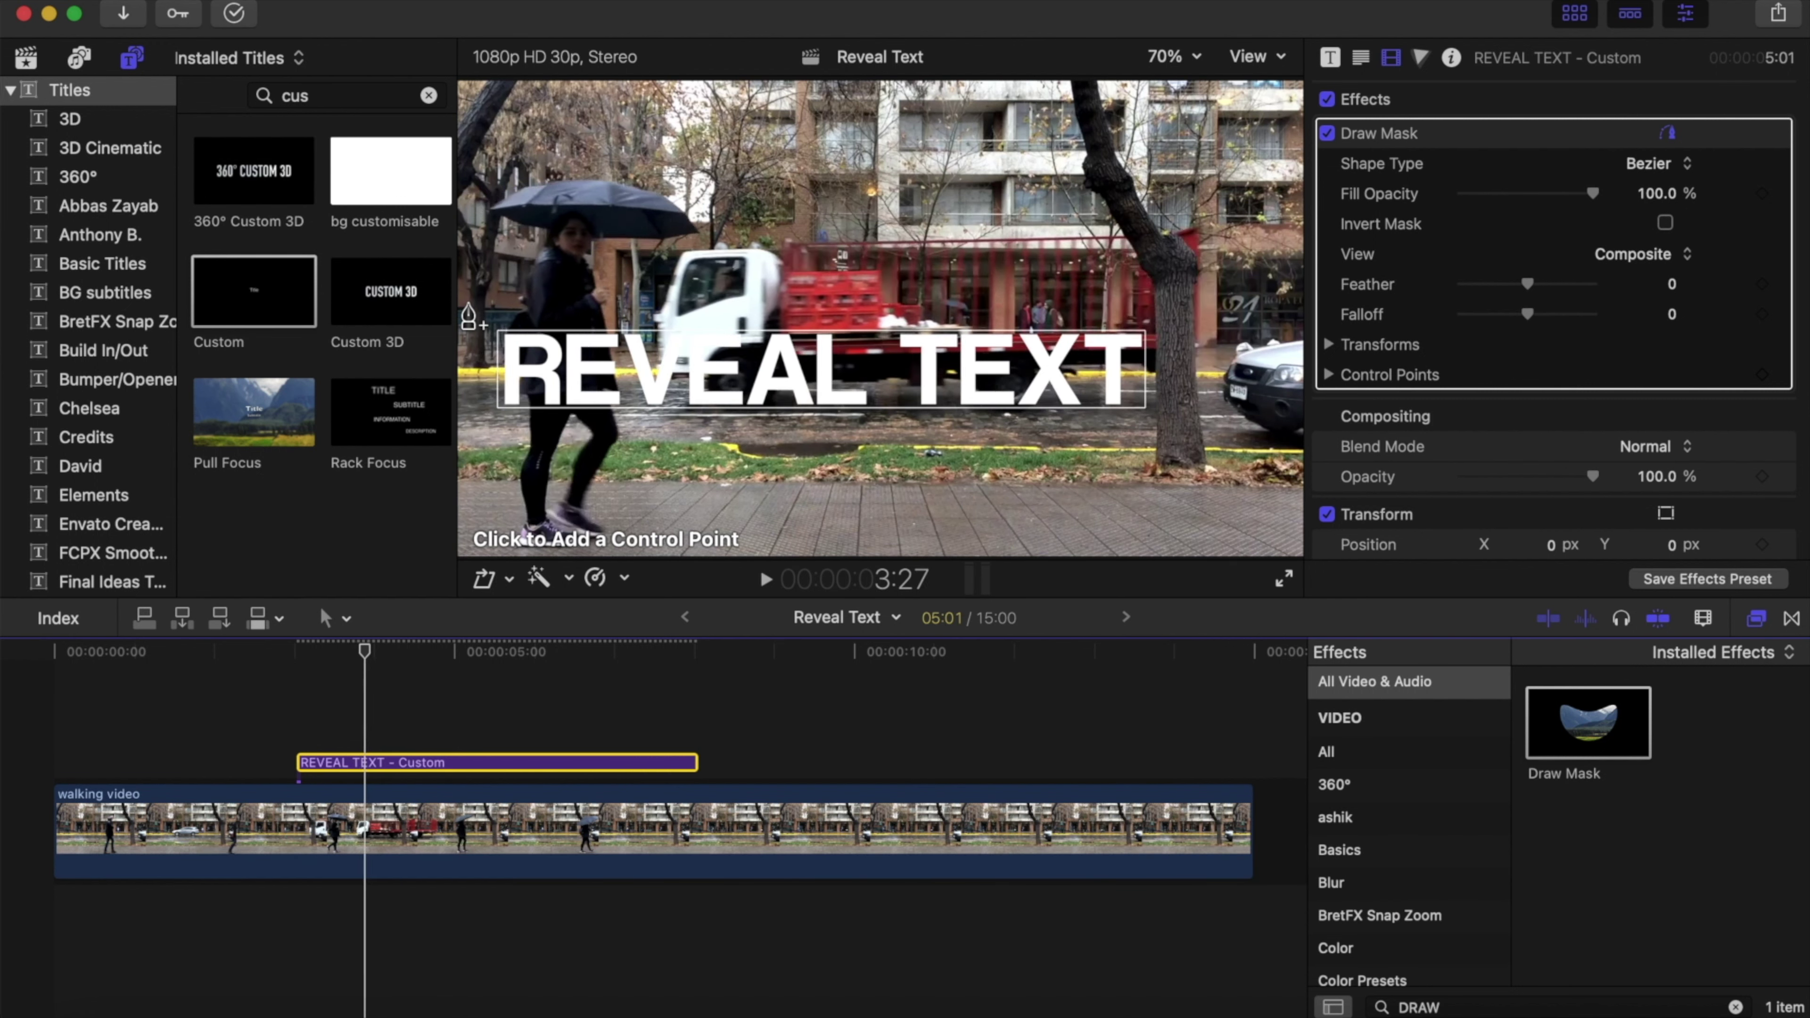
Step back to 3:24 and place the first mask points along the pedestrian's back at the title's left
key("Left")
key("Left")
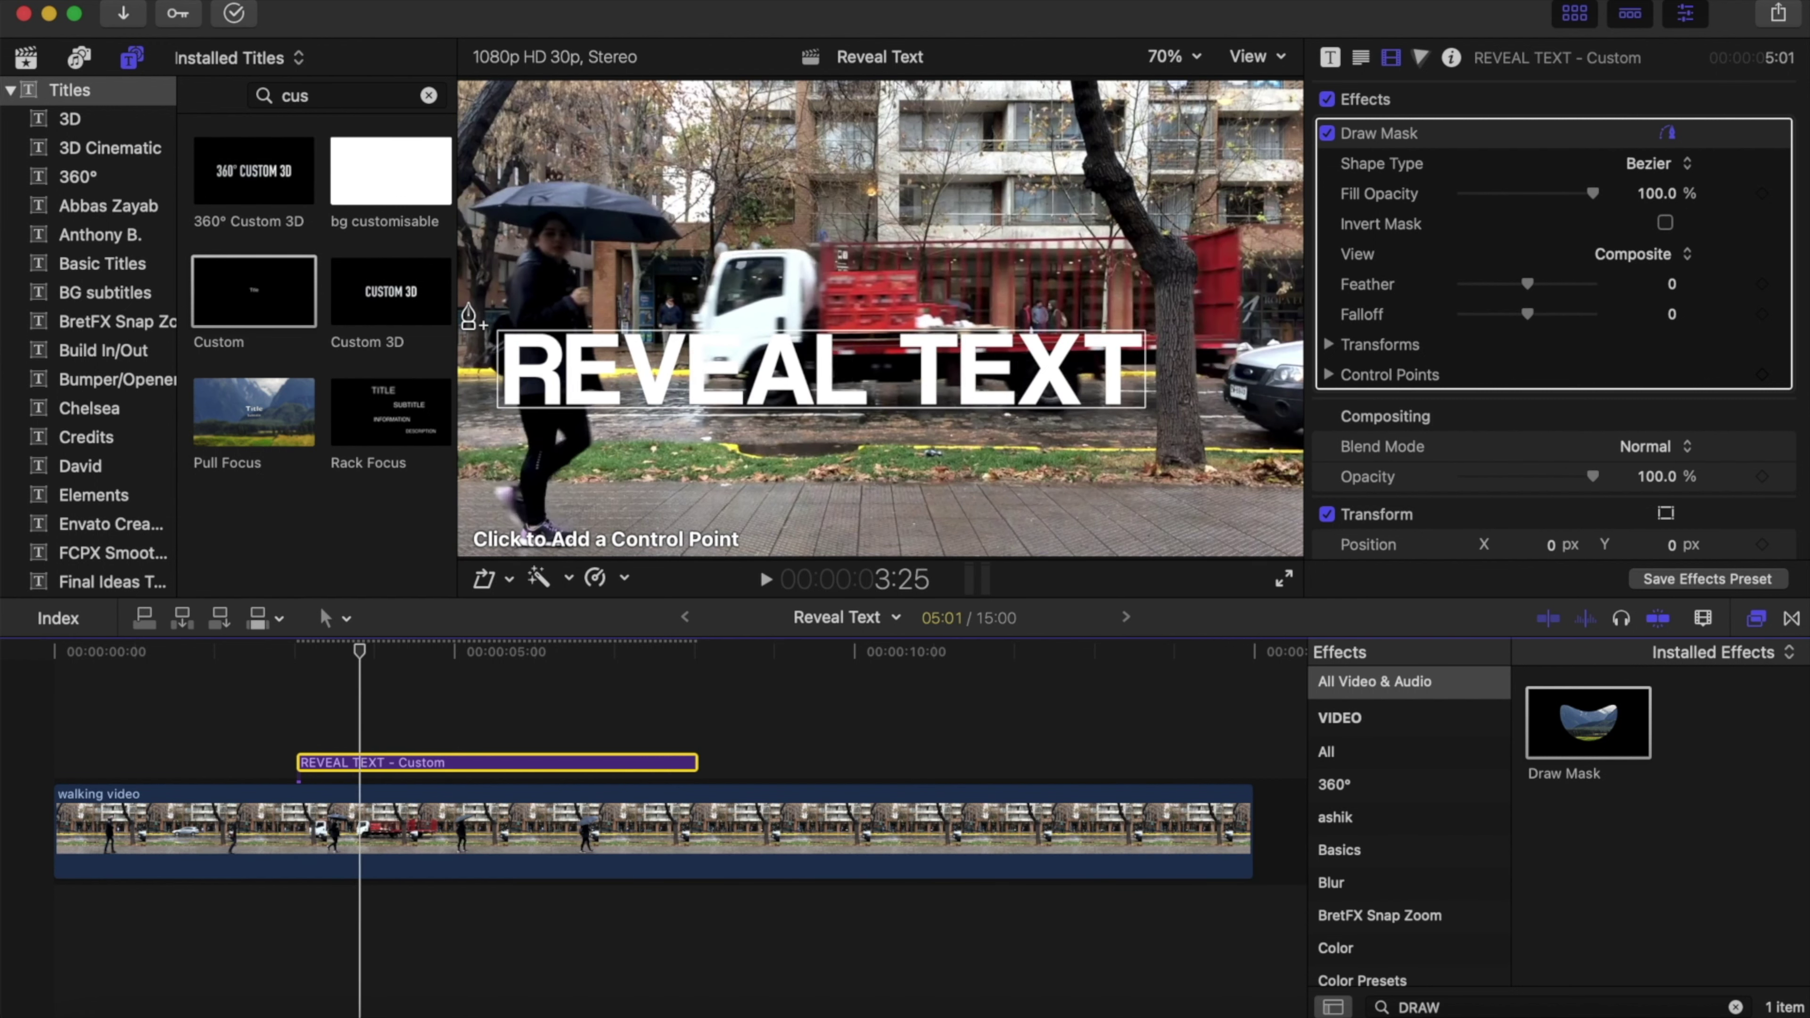
key("Left")
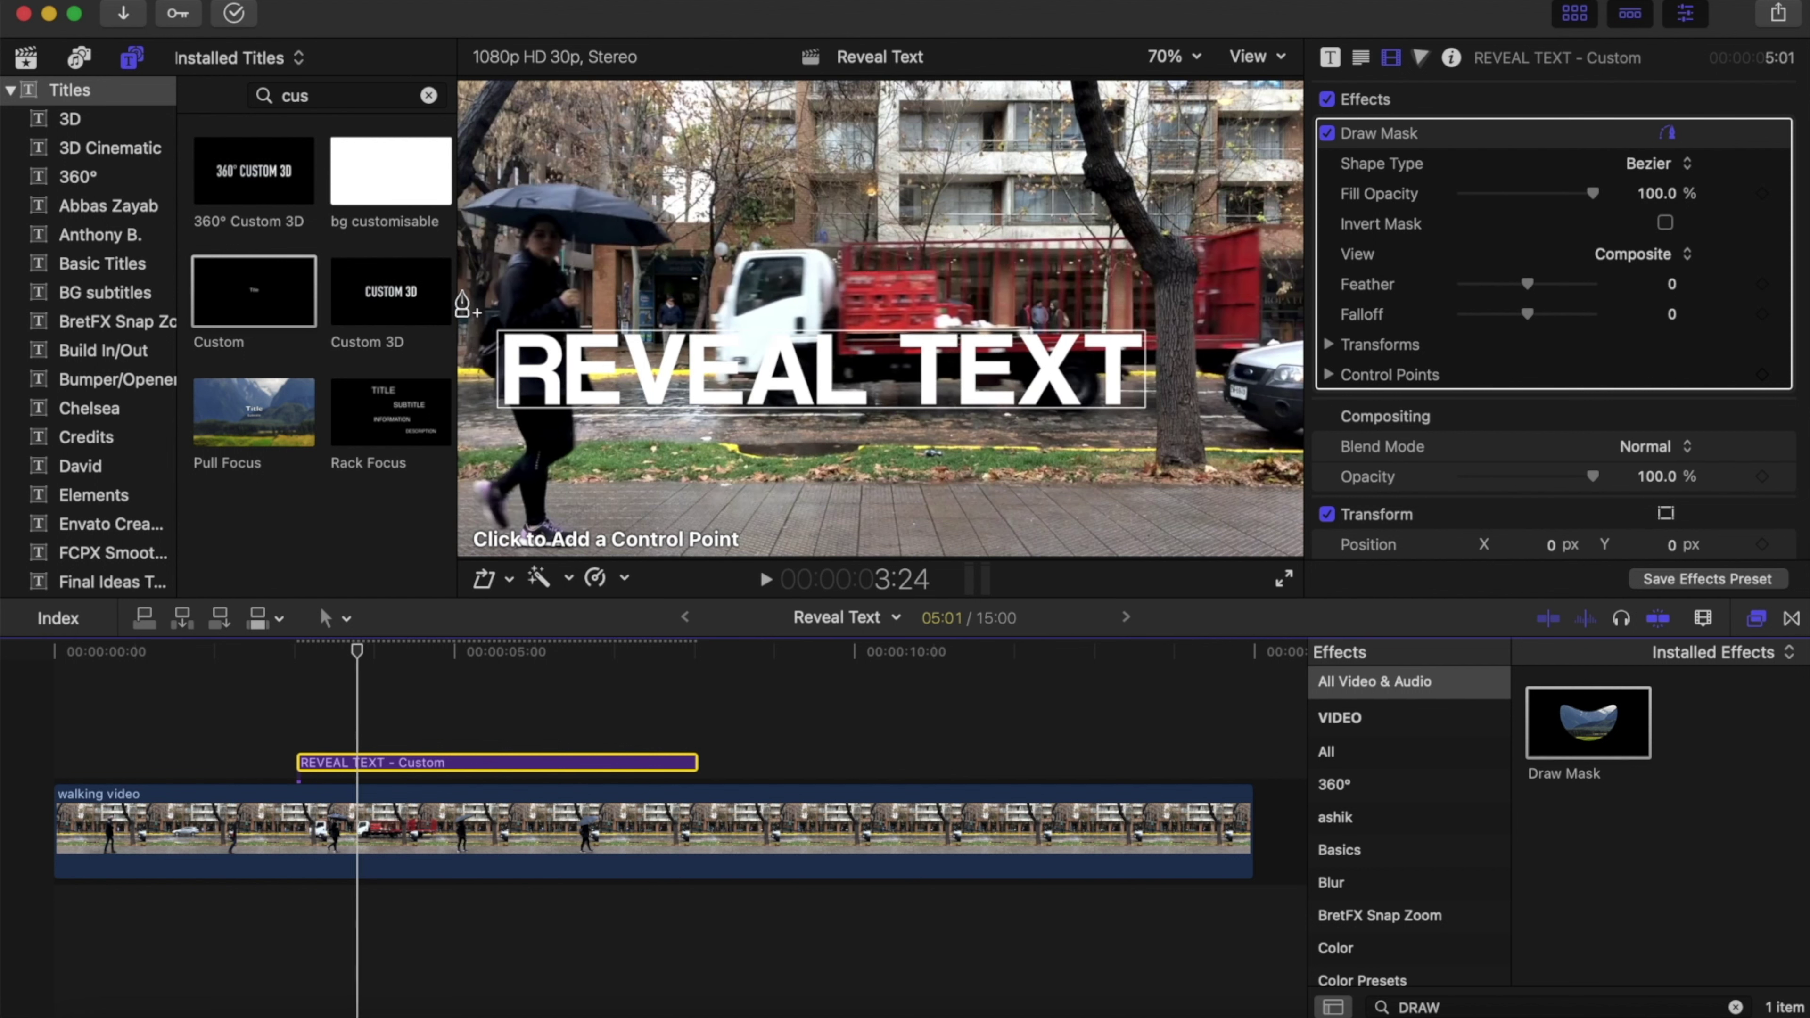
left_click(460, 290)
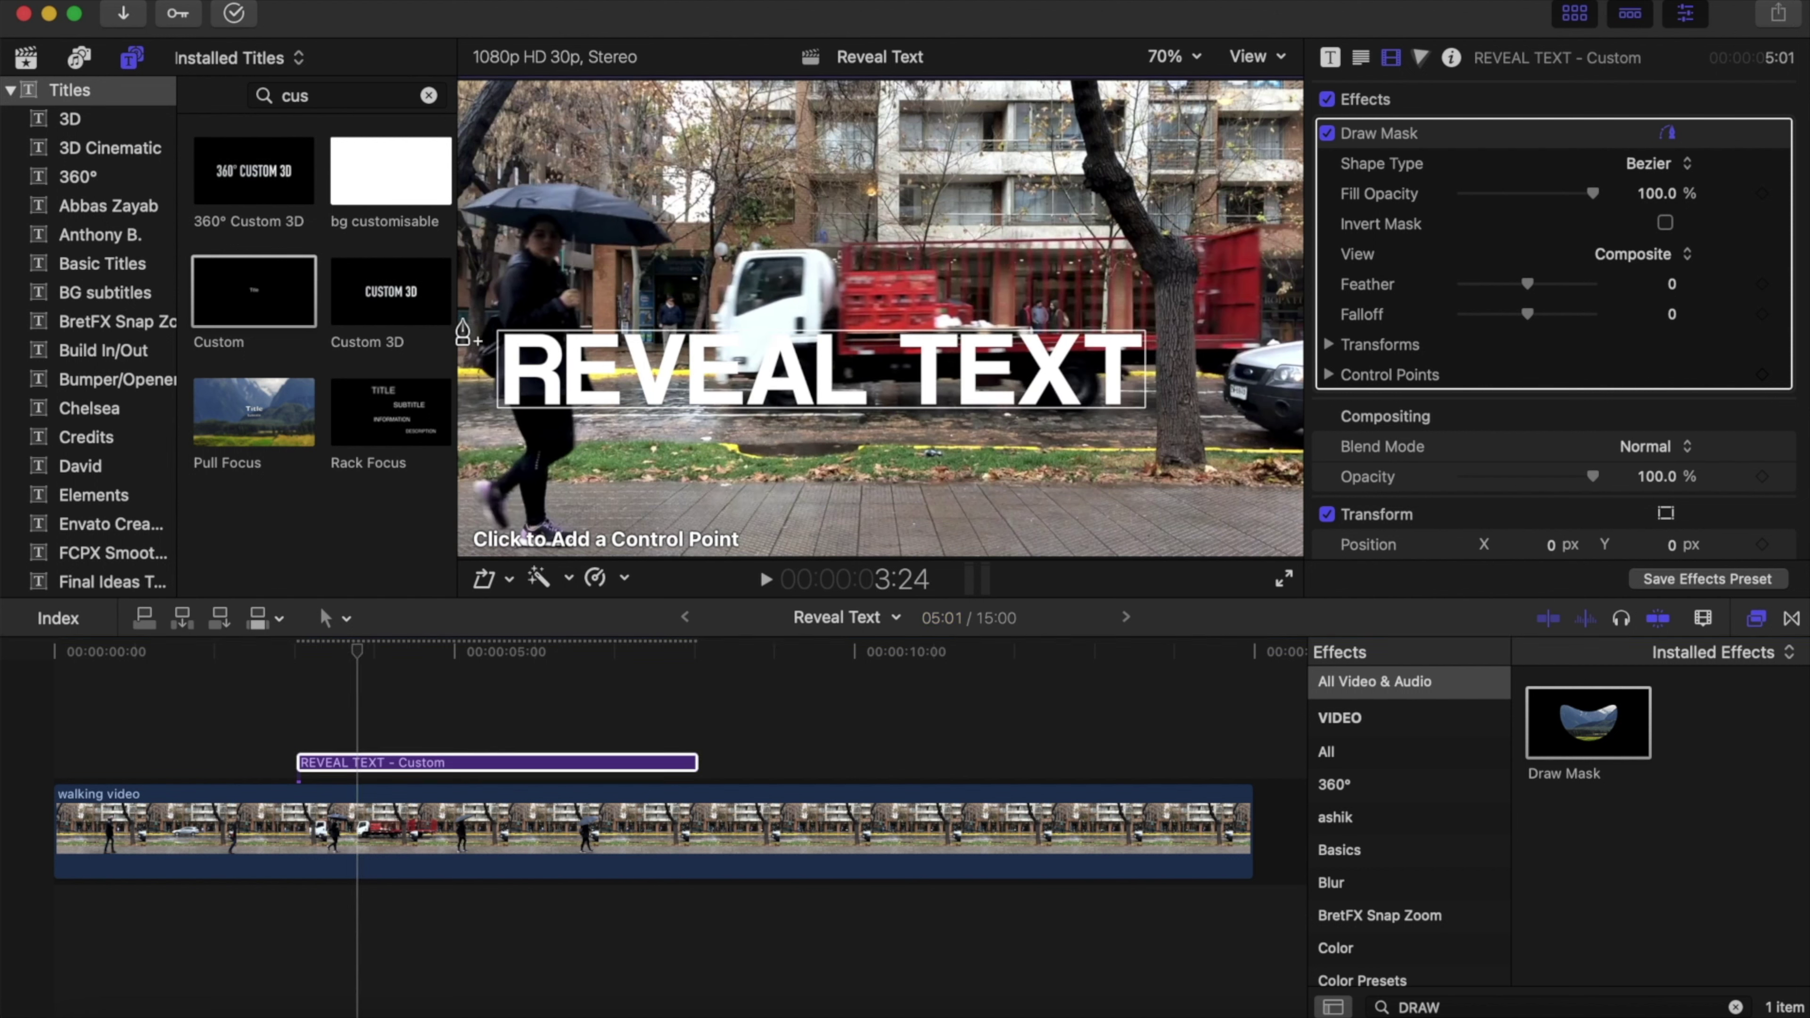
left_click(464, 307)
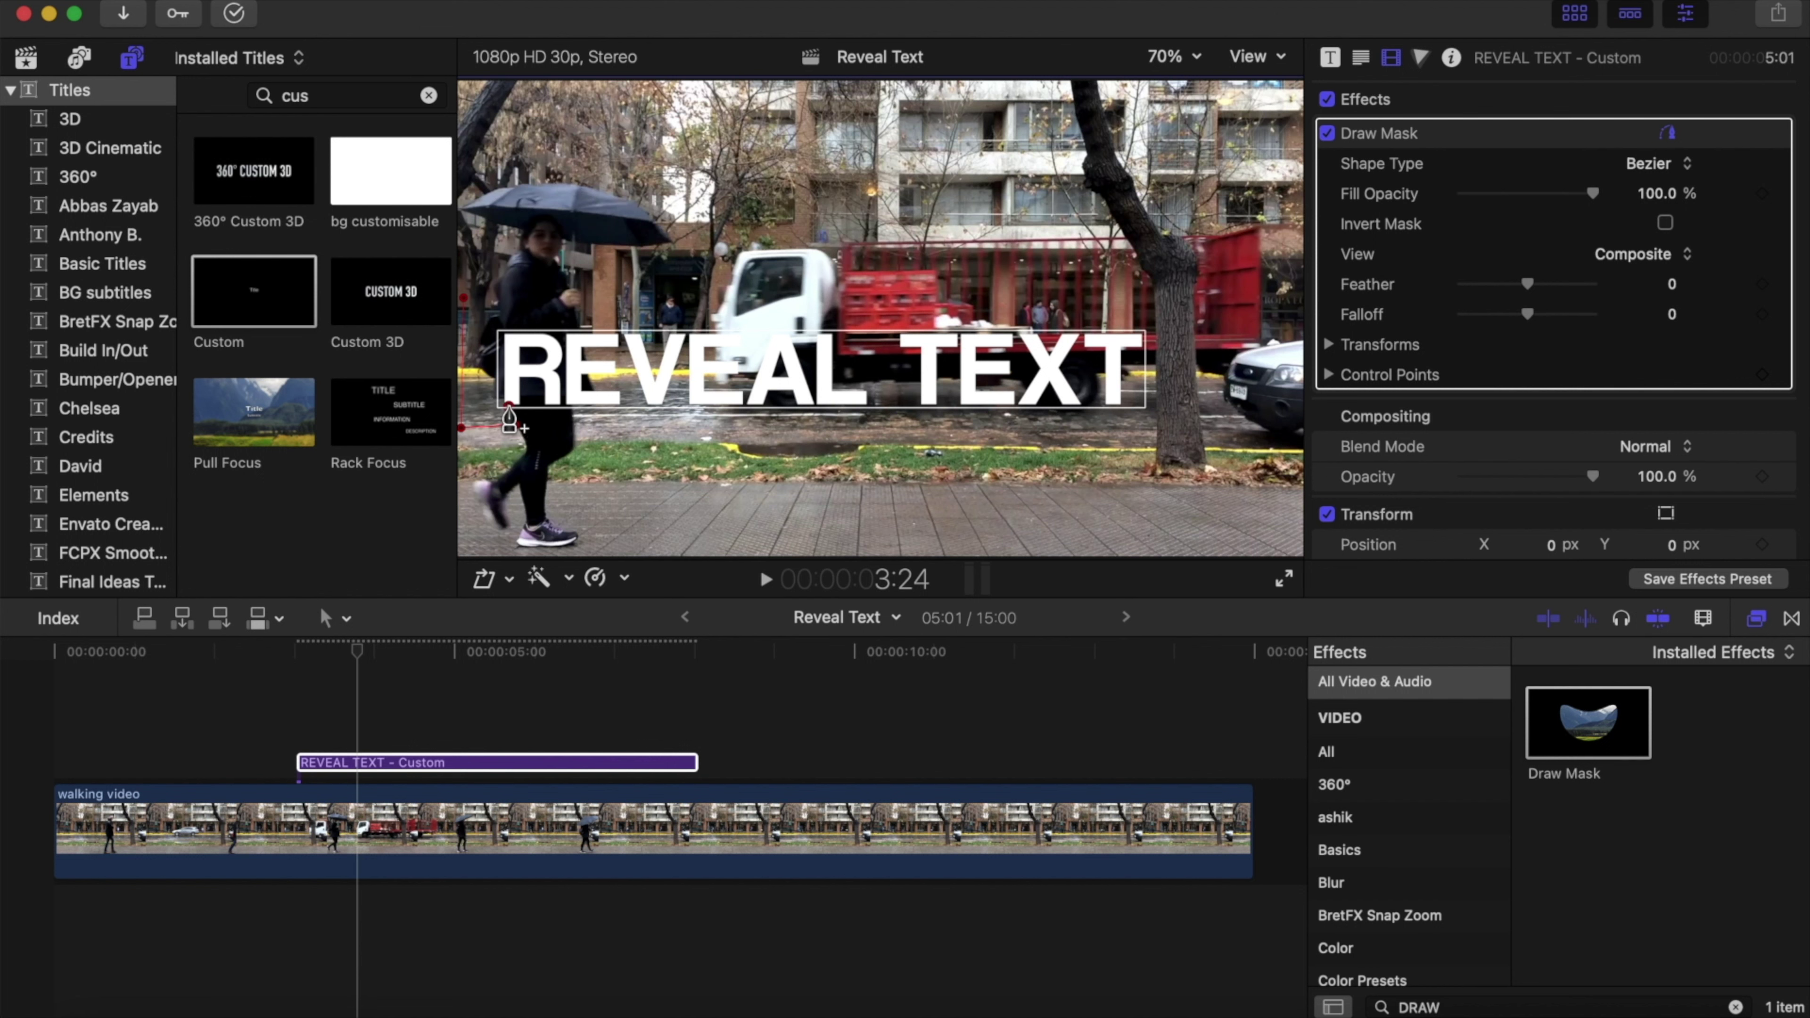
left_click(511, 425)
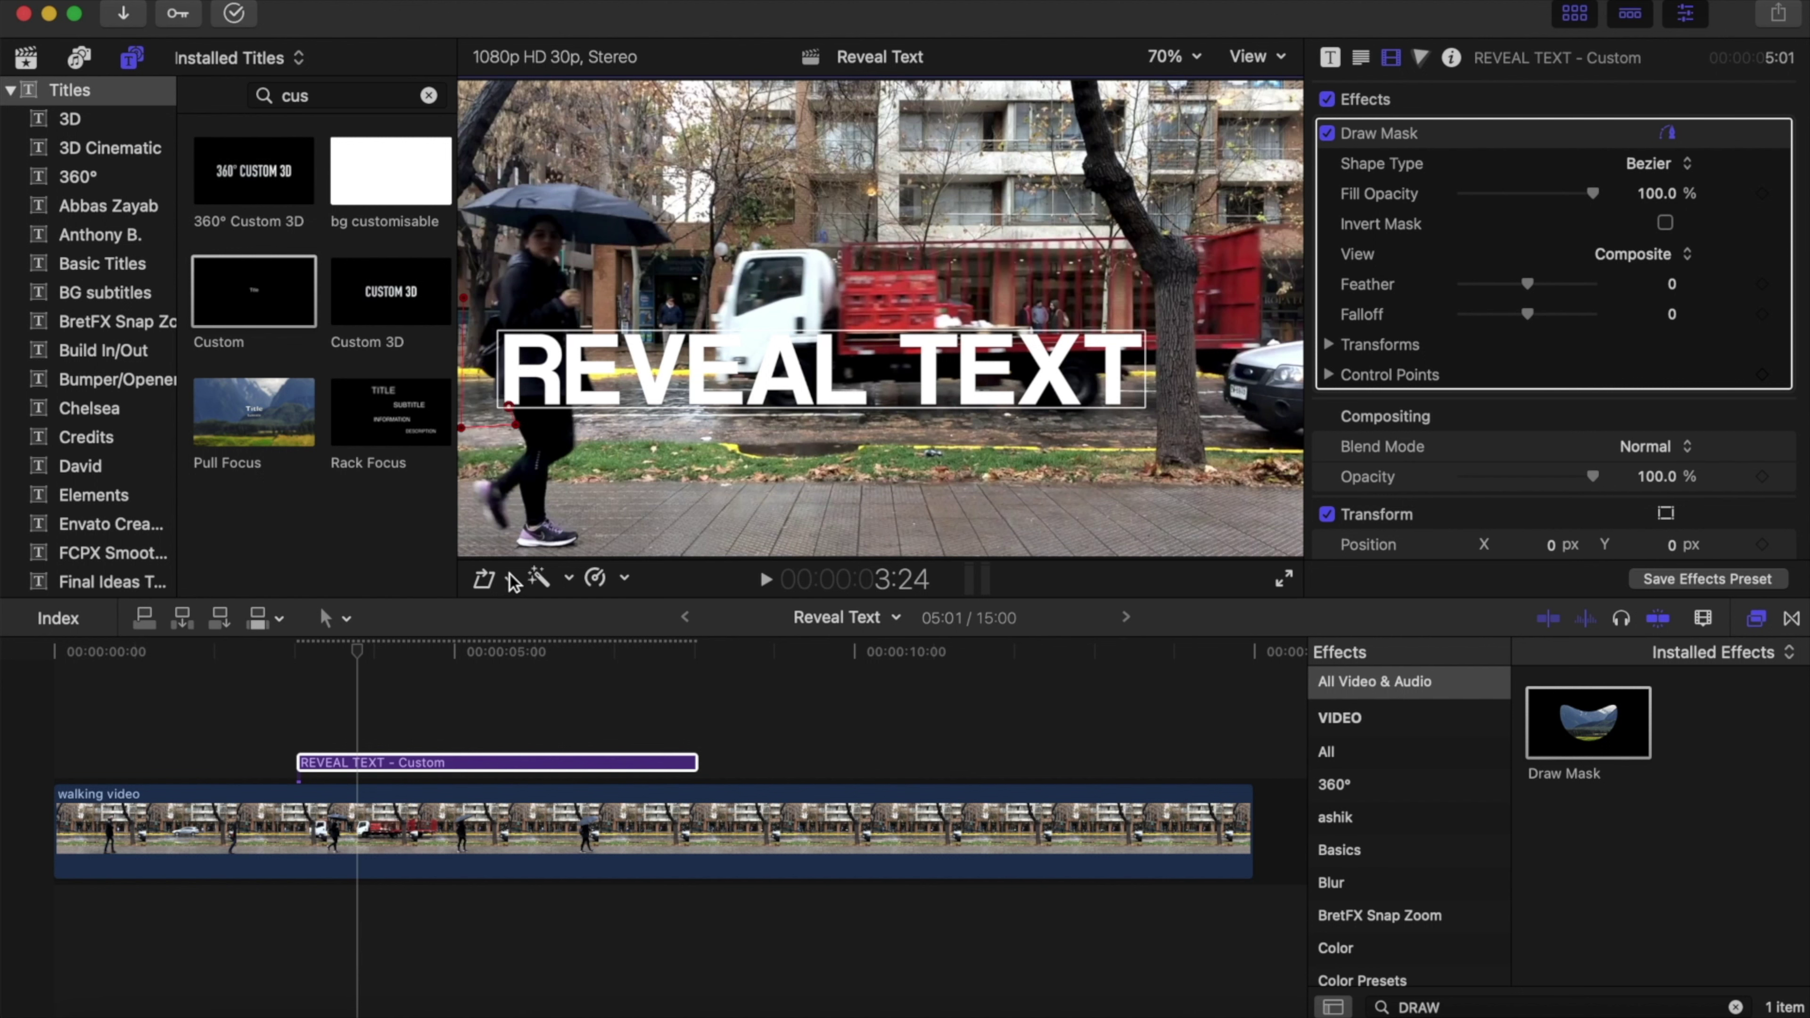
Switch timeline editing to Position mode and add a mask point beside the pedestrian
left_click(346, 618)
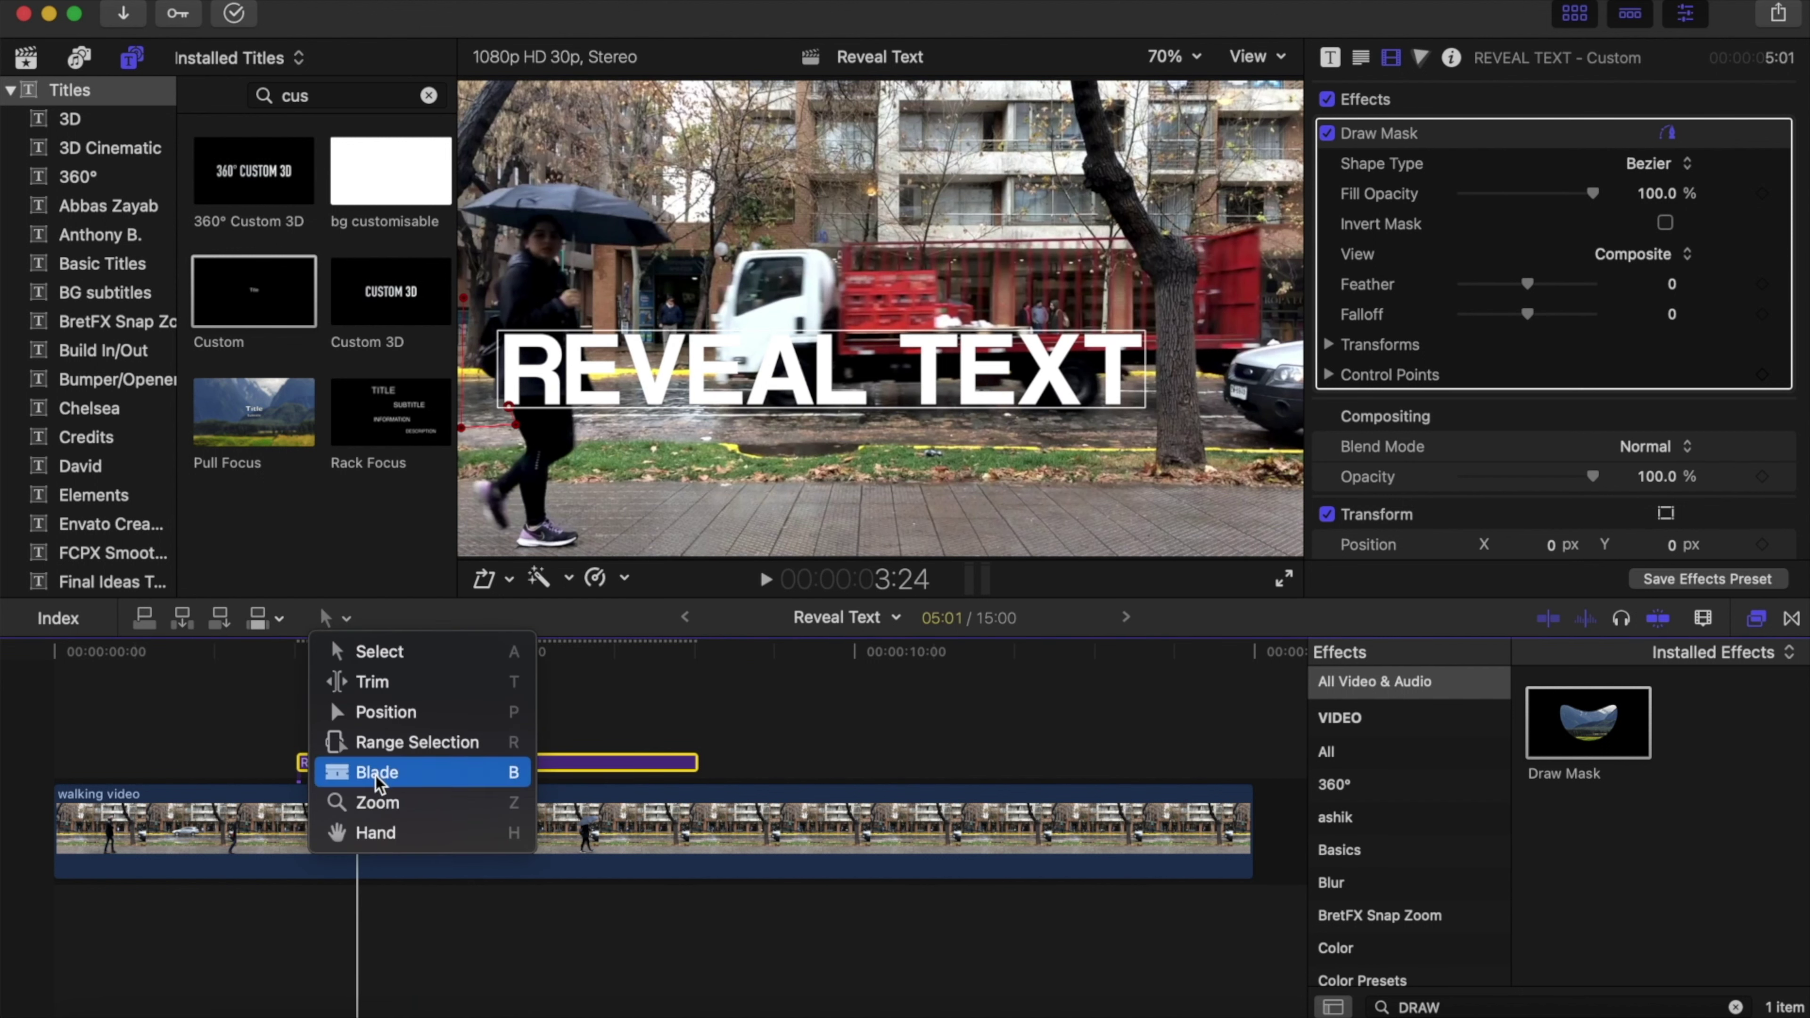
left_click(383, 712)
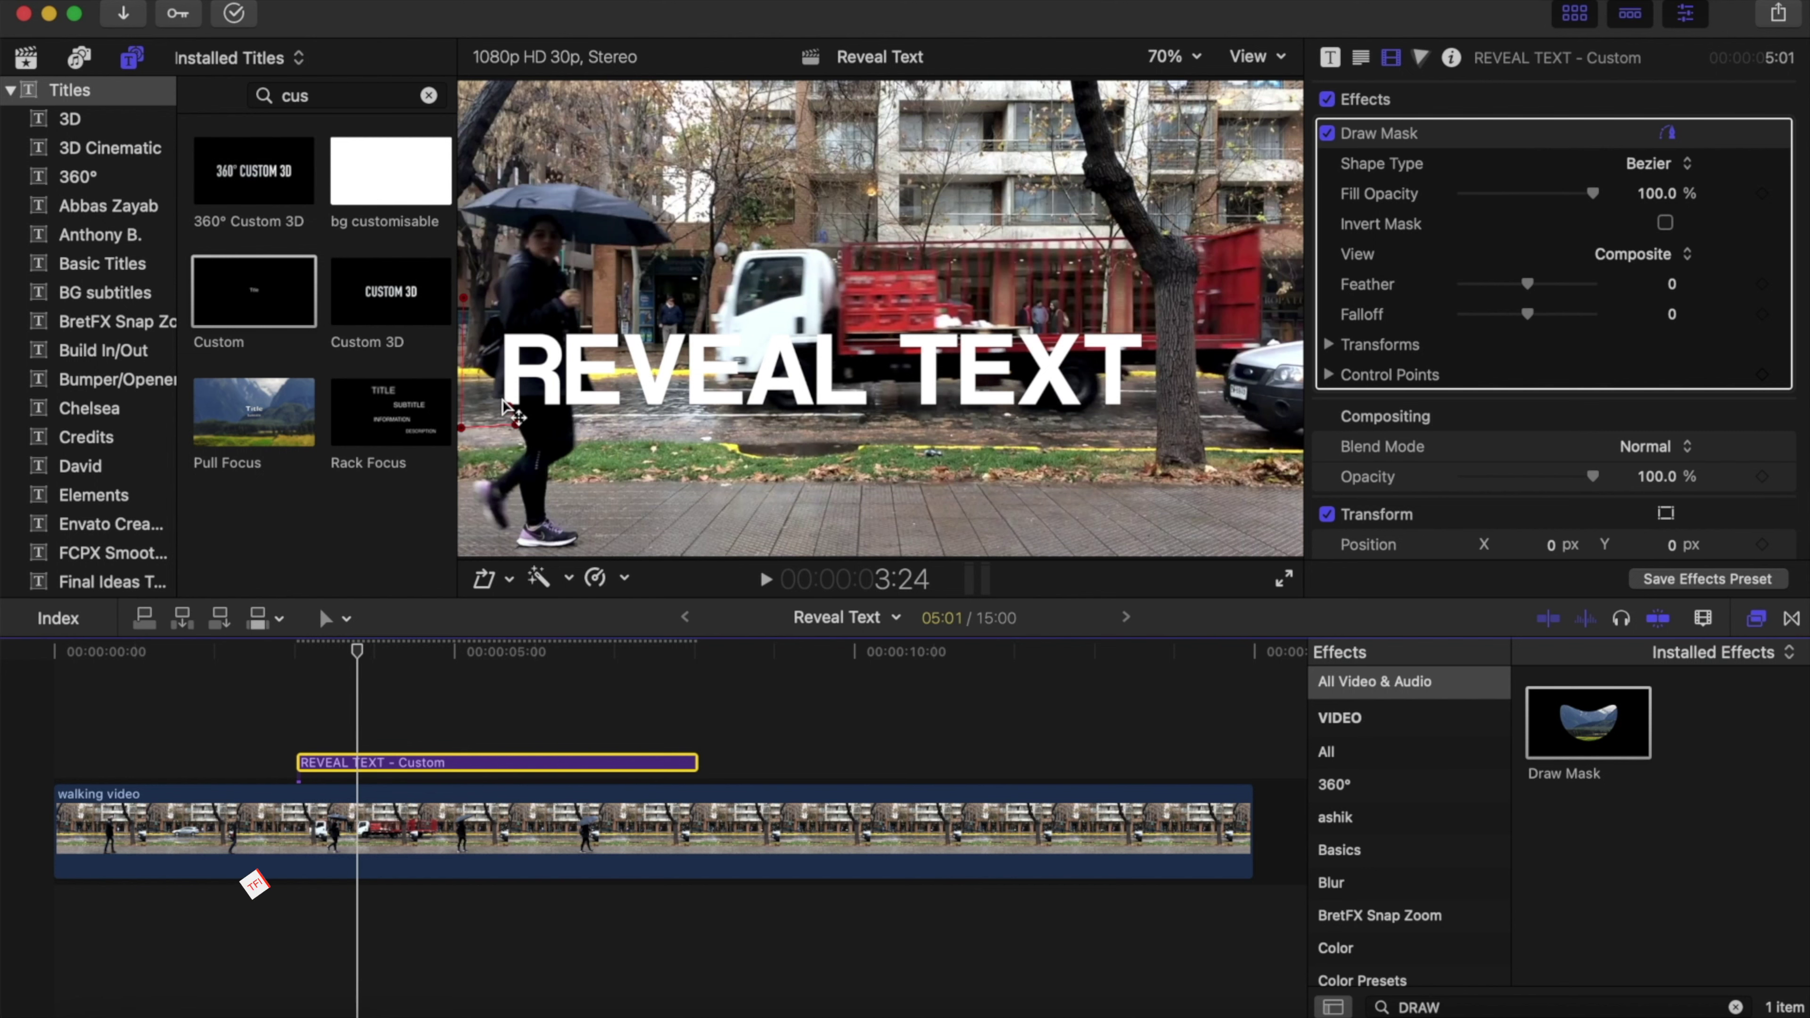
left_click(509, 408)
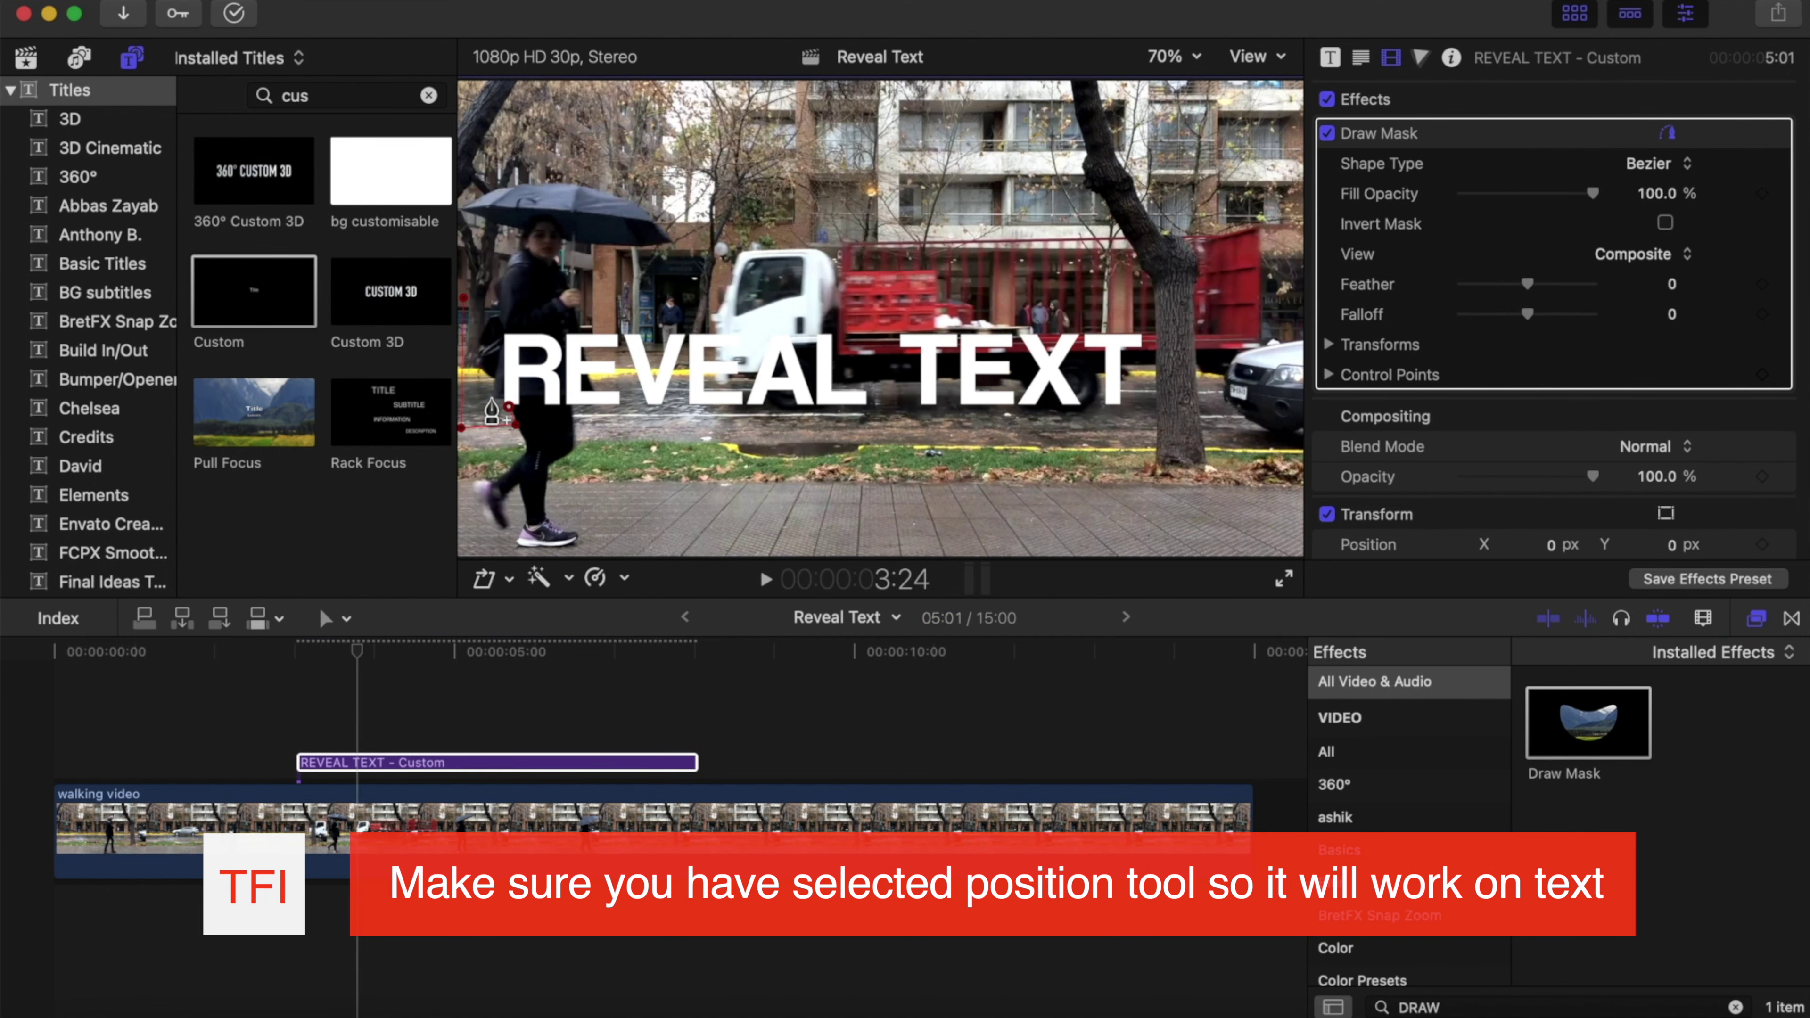
Add more mask points down the pedestrian's back and close the shape at its first point
left_click(491, 398)
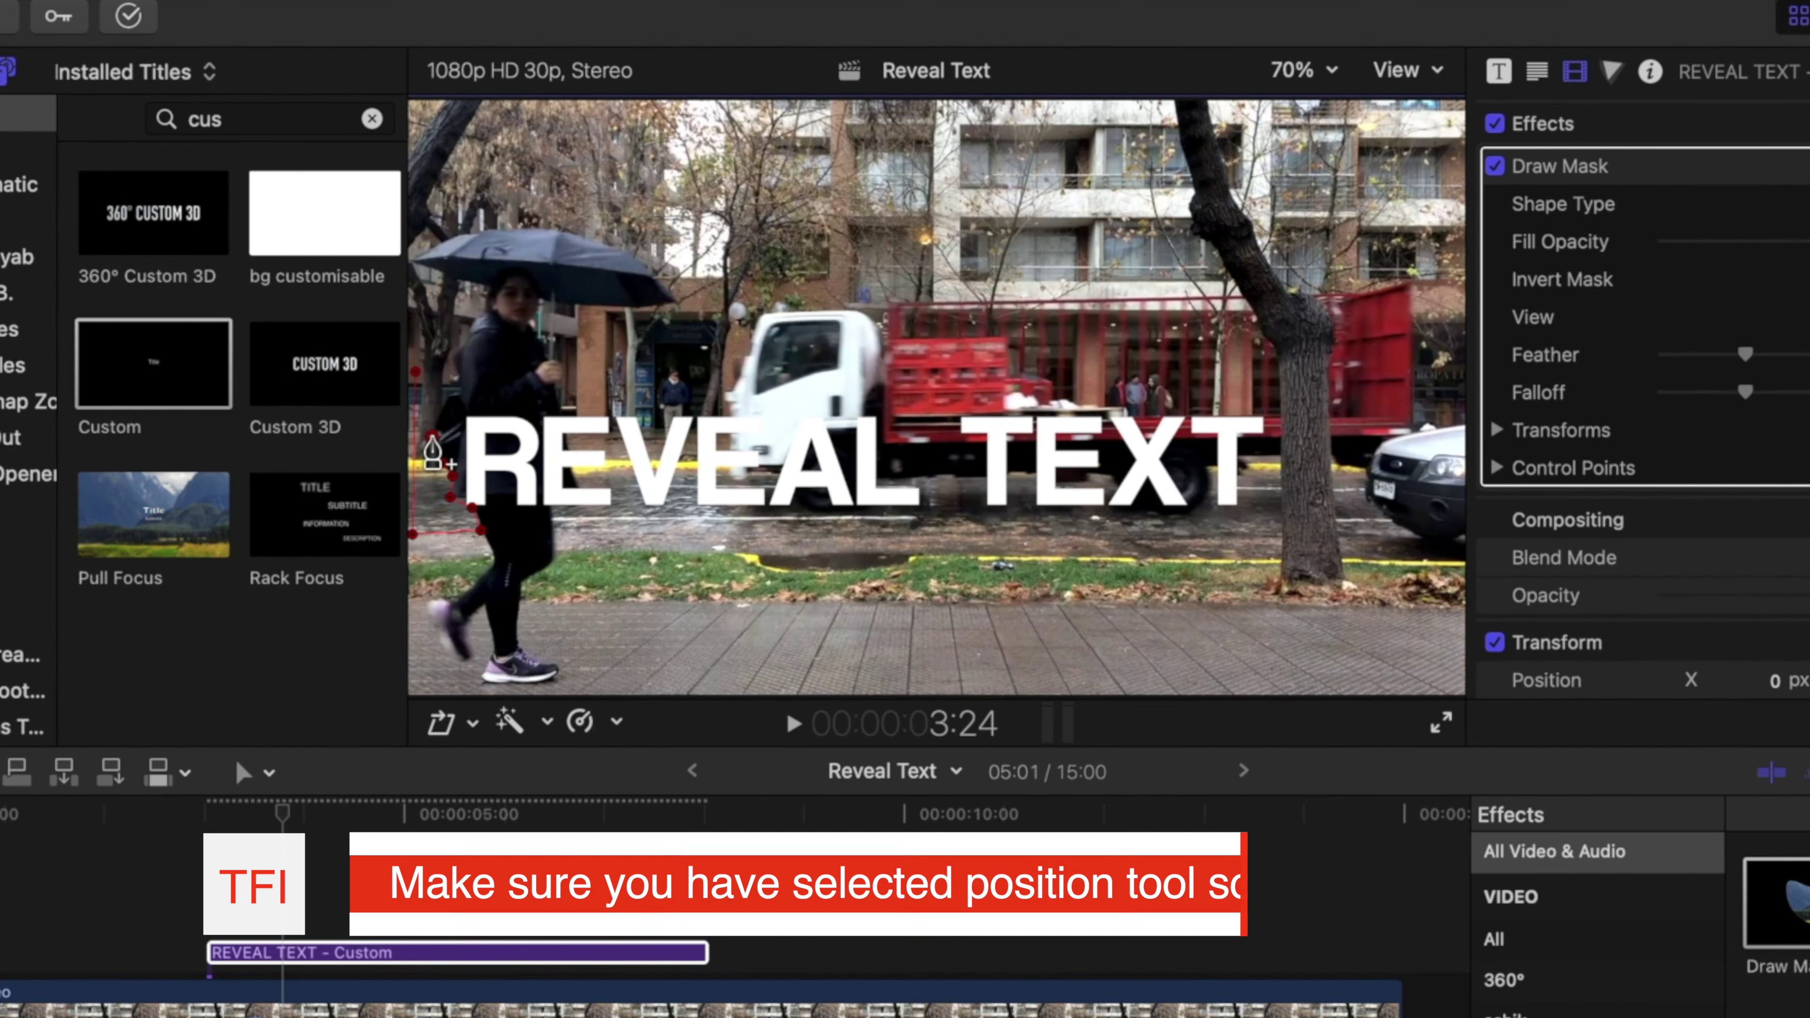
left_click(447, 410)
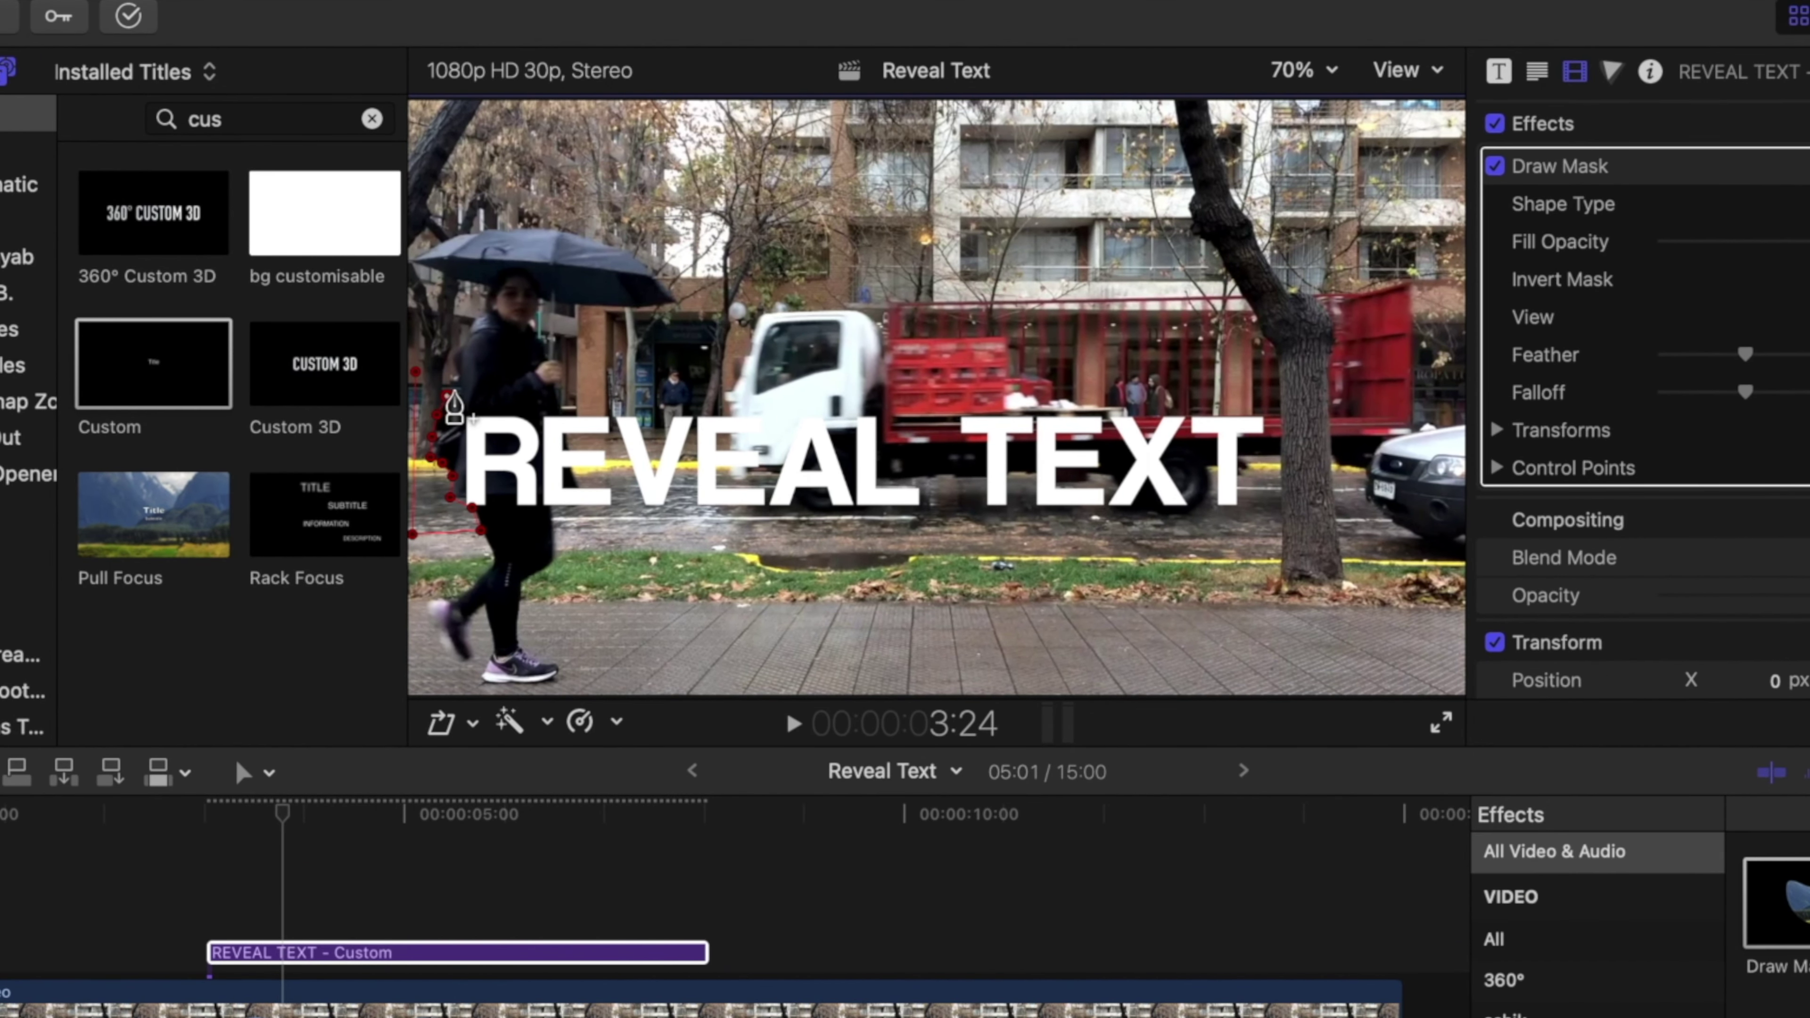
left_click(455, 371)
left_click(415, 372)
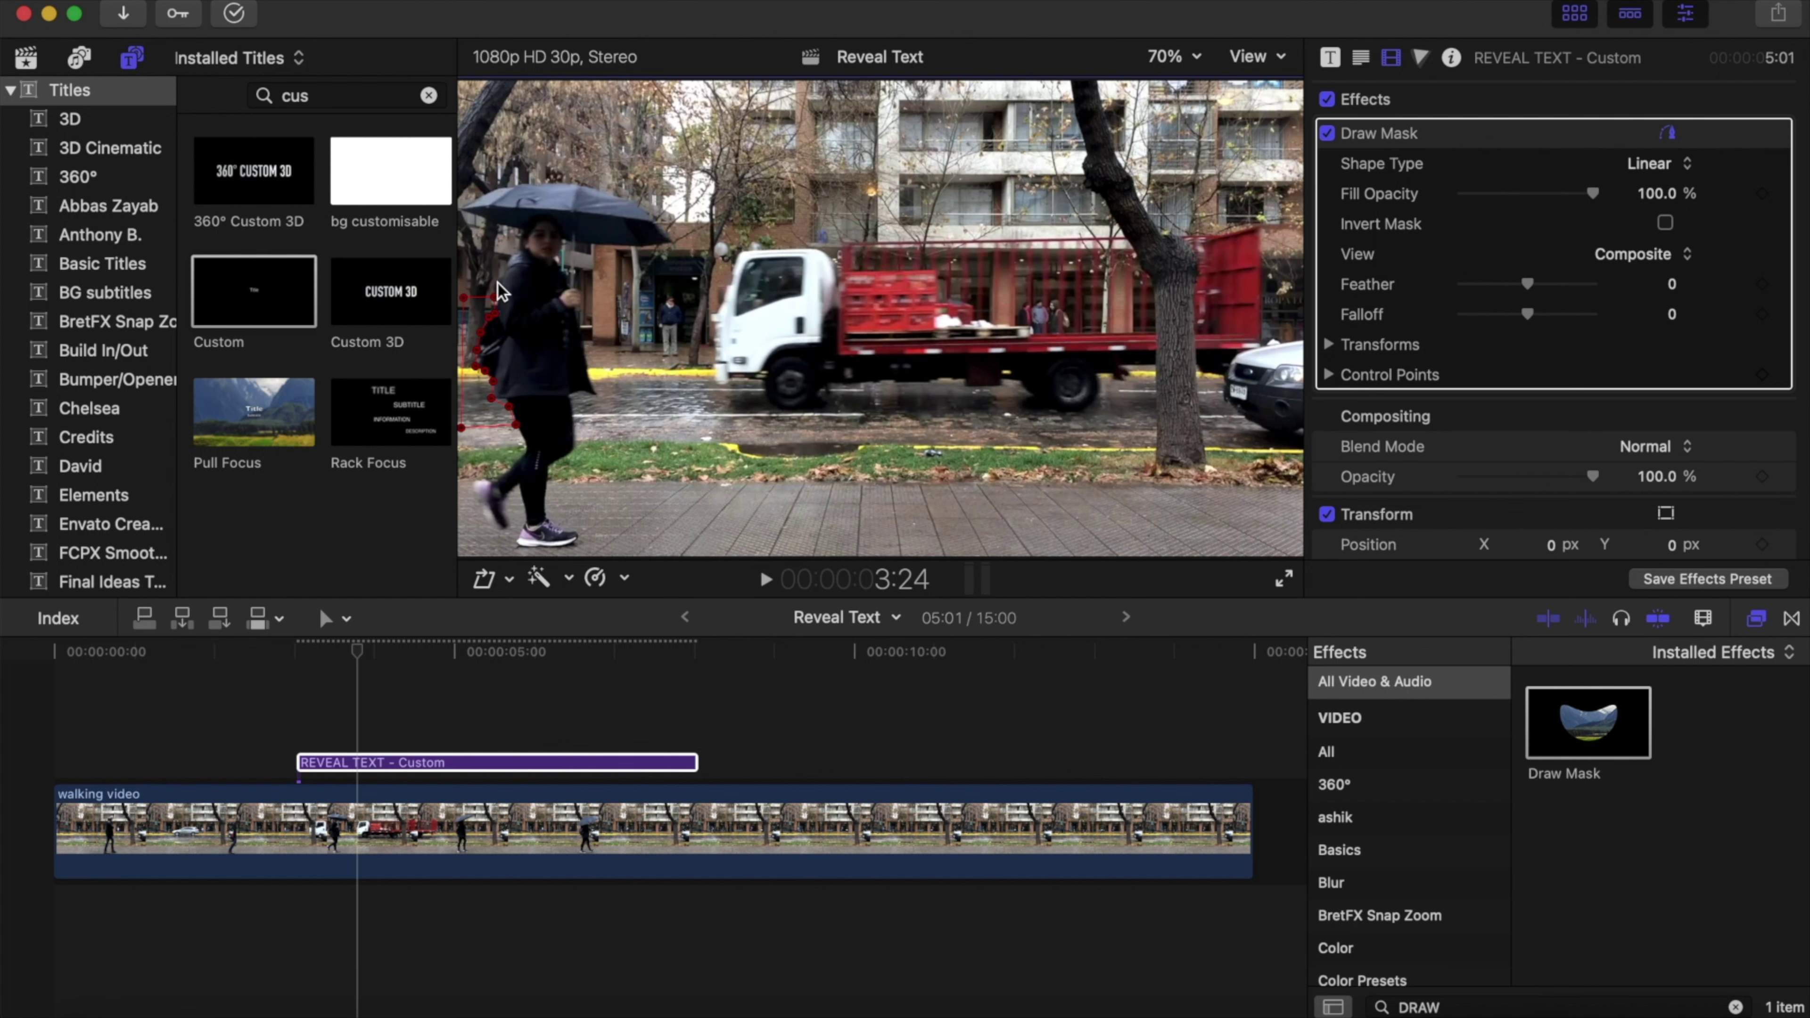
Advance a frame and magnify the viewer to 150%, centred on the pedestrian
key("Right")
left_click(1191, 63)
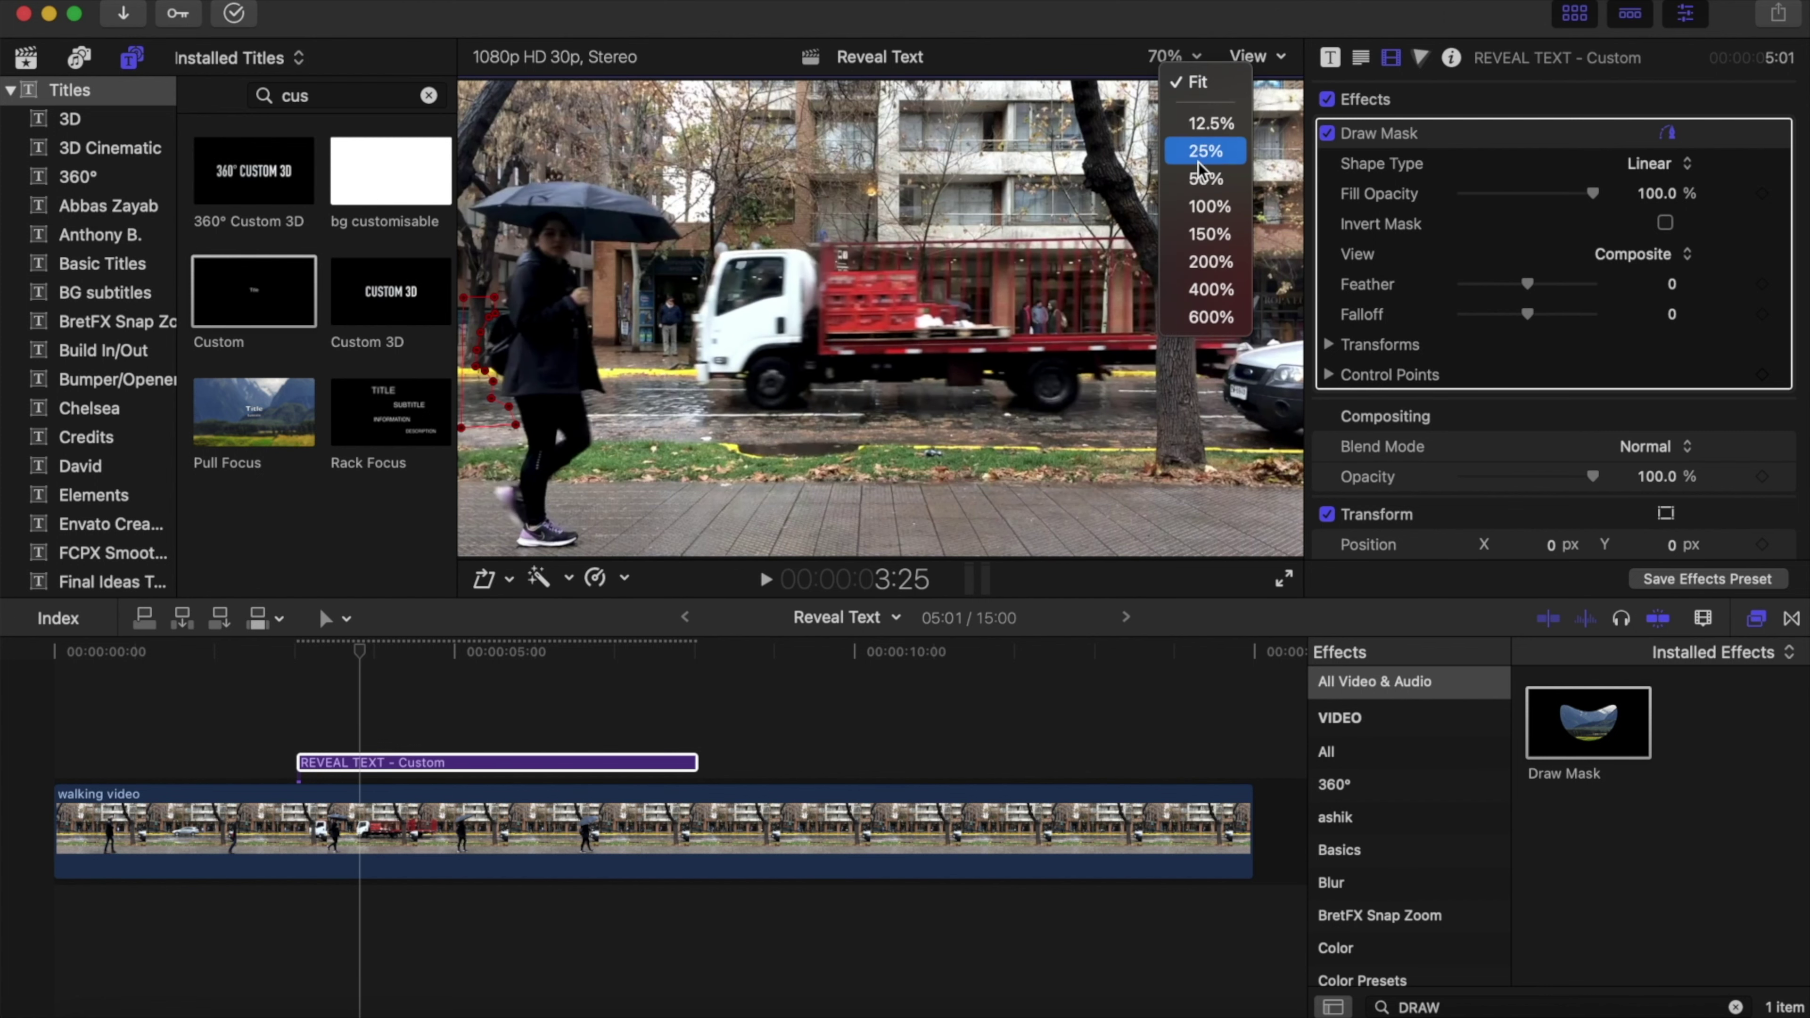
left_click(1206, 234)
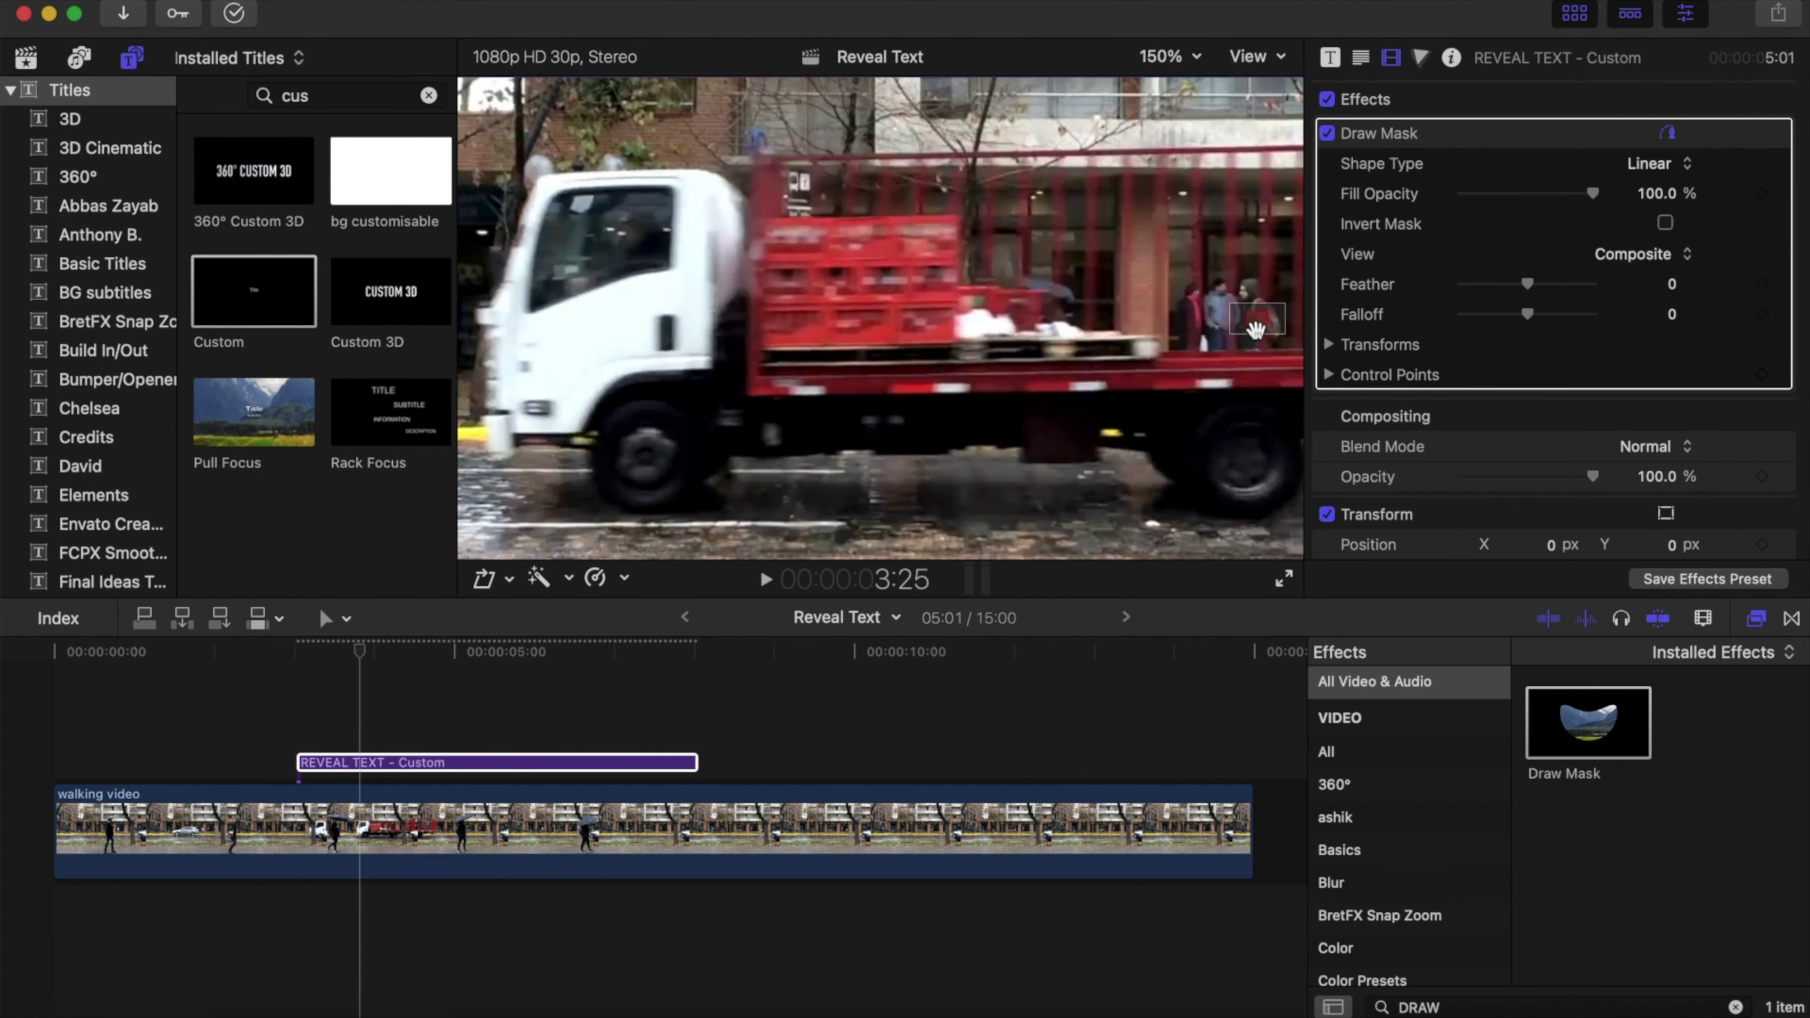
scroll(1204, 324, "left", 10)
scroll(1205, 328, "down", 5)
scroll(1221, 334, "up", 5)
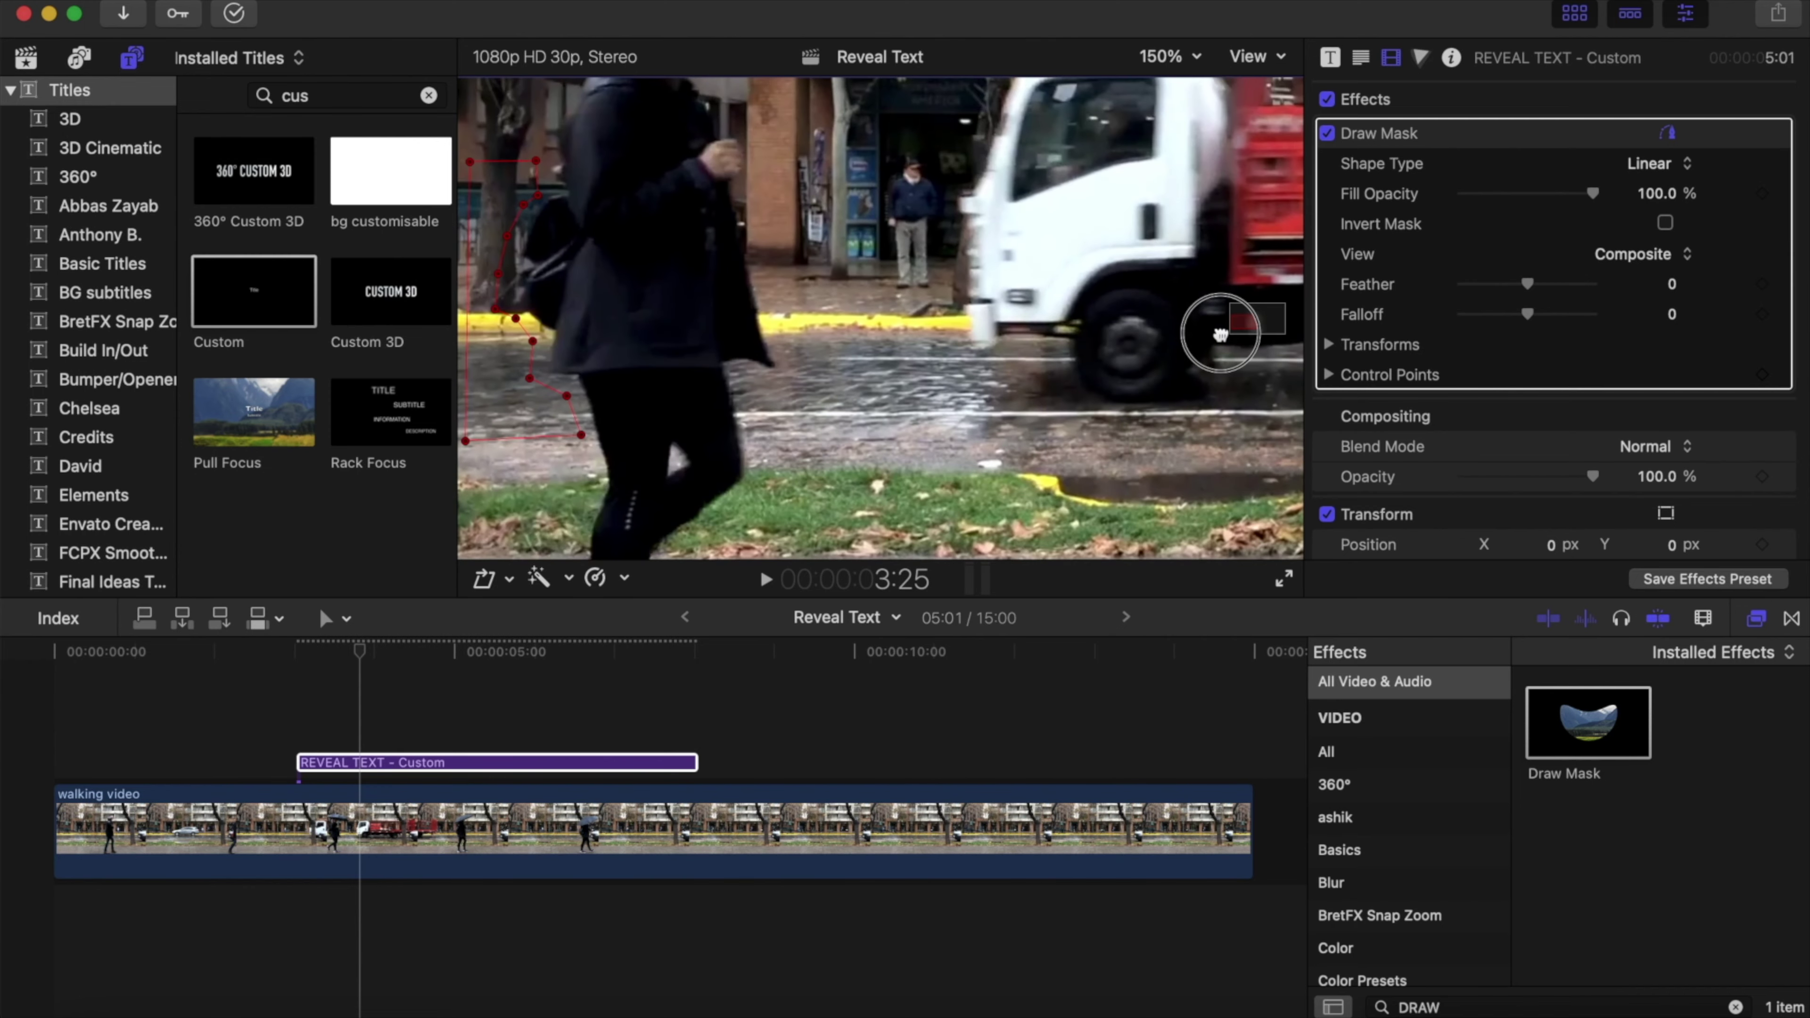
scroll(1220, 333, "up", 3)
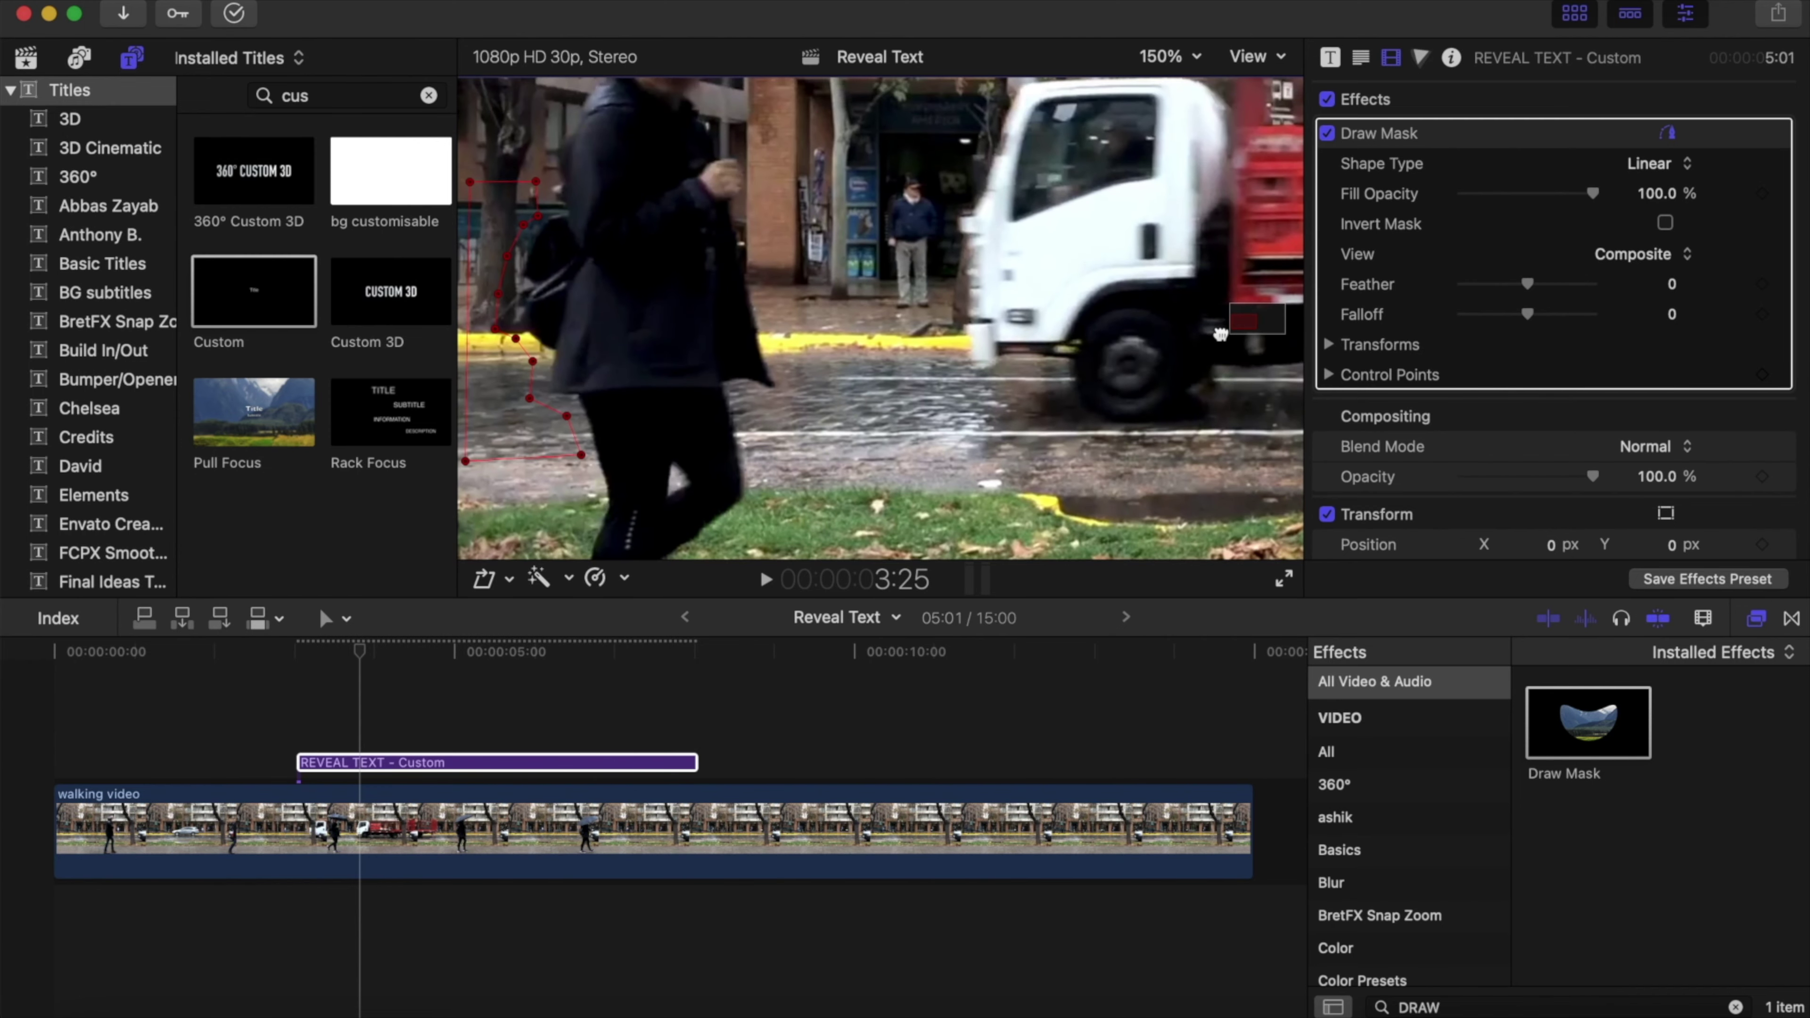
At 3:23, drag a mask point to hug the pedestrian's lower back
key("Left")
key("Left")
left_click_drag(518, 405, 510, 407)
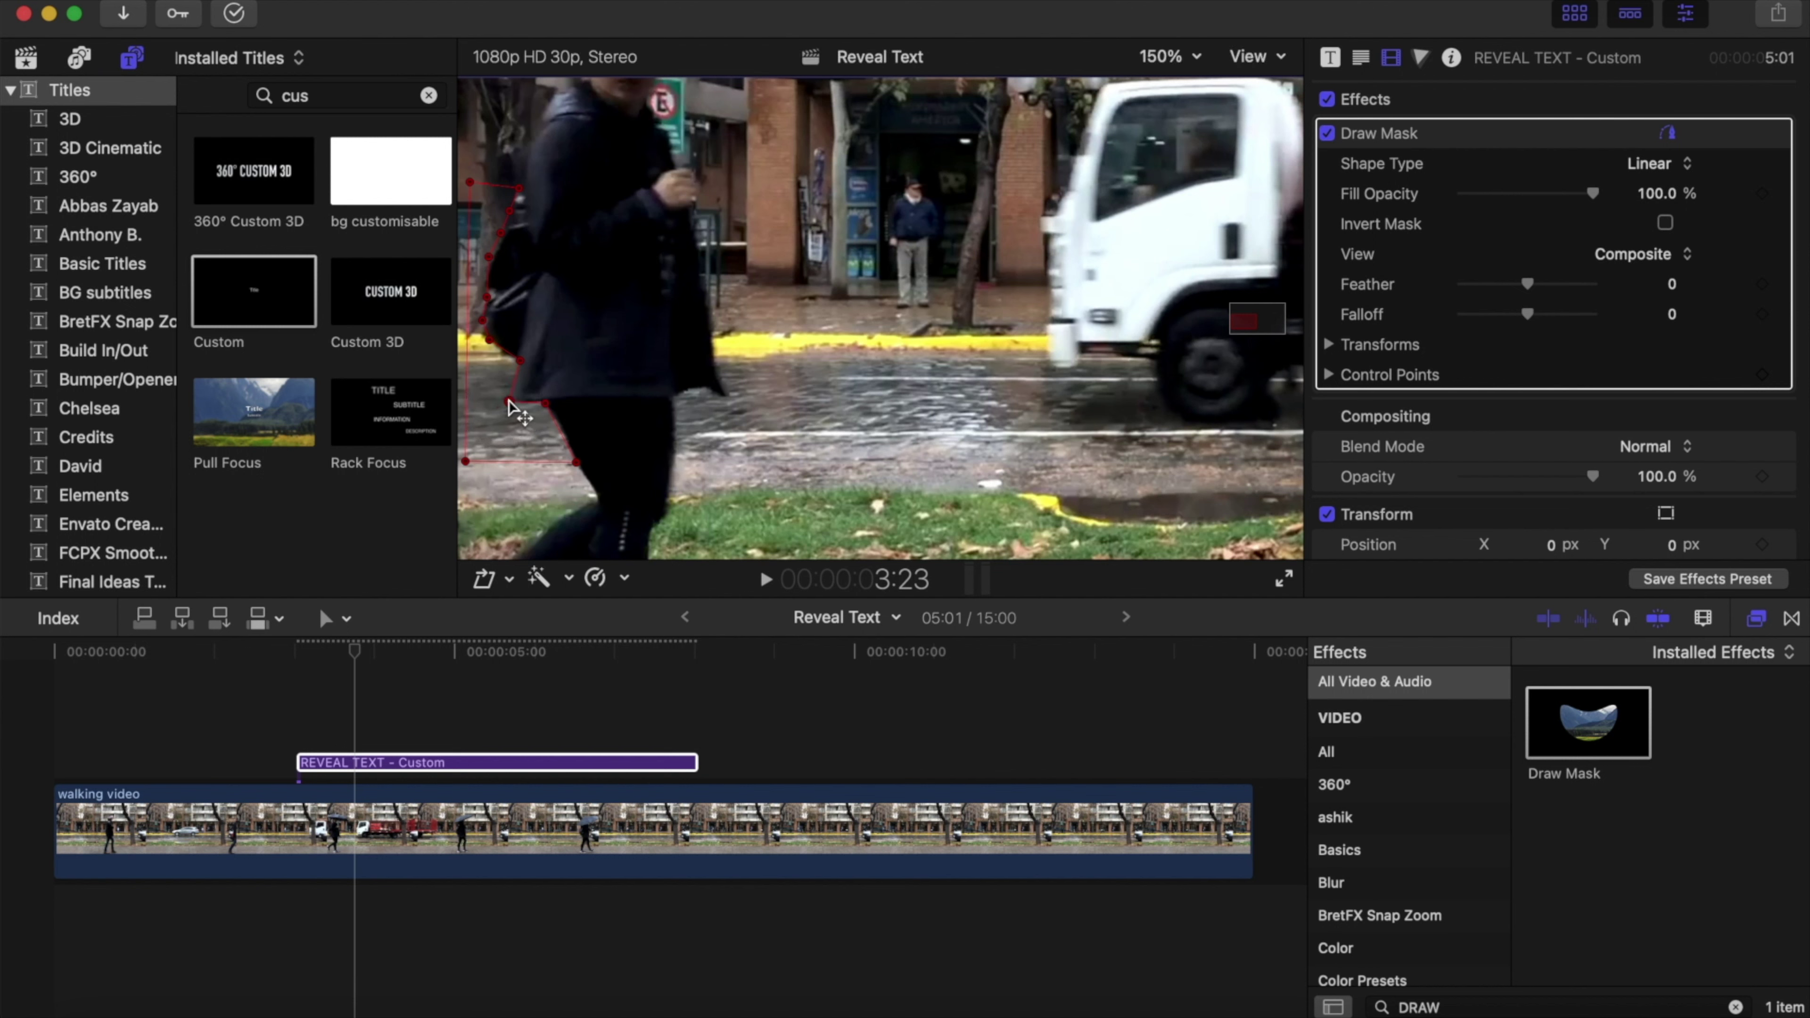
scroll(1570, 372, "down", 5)
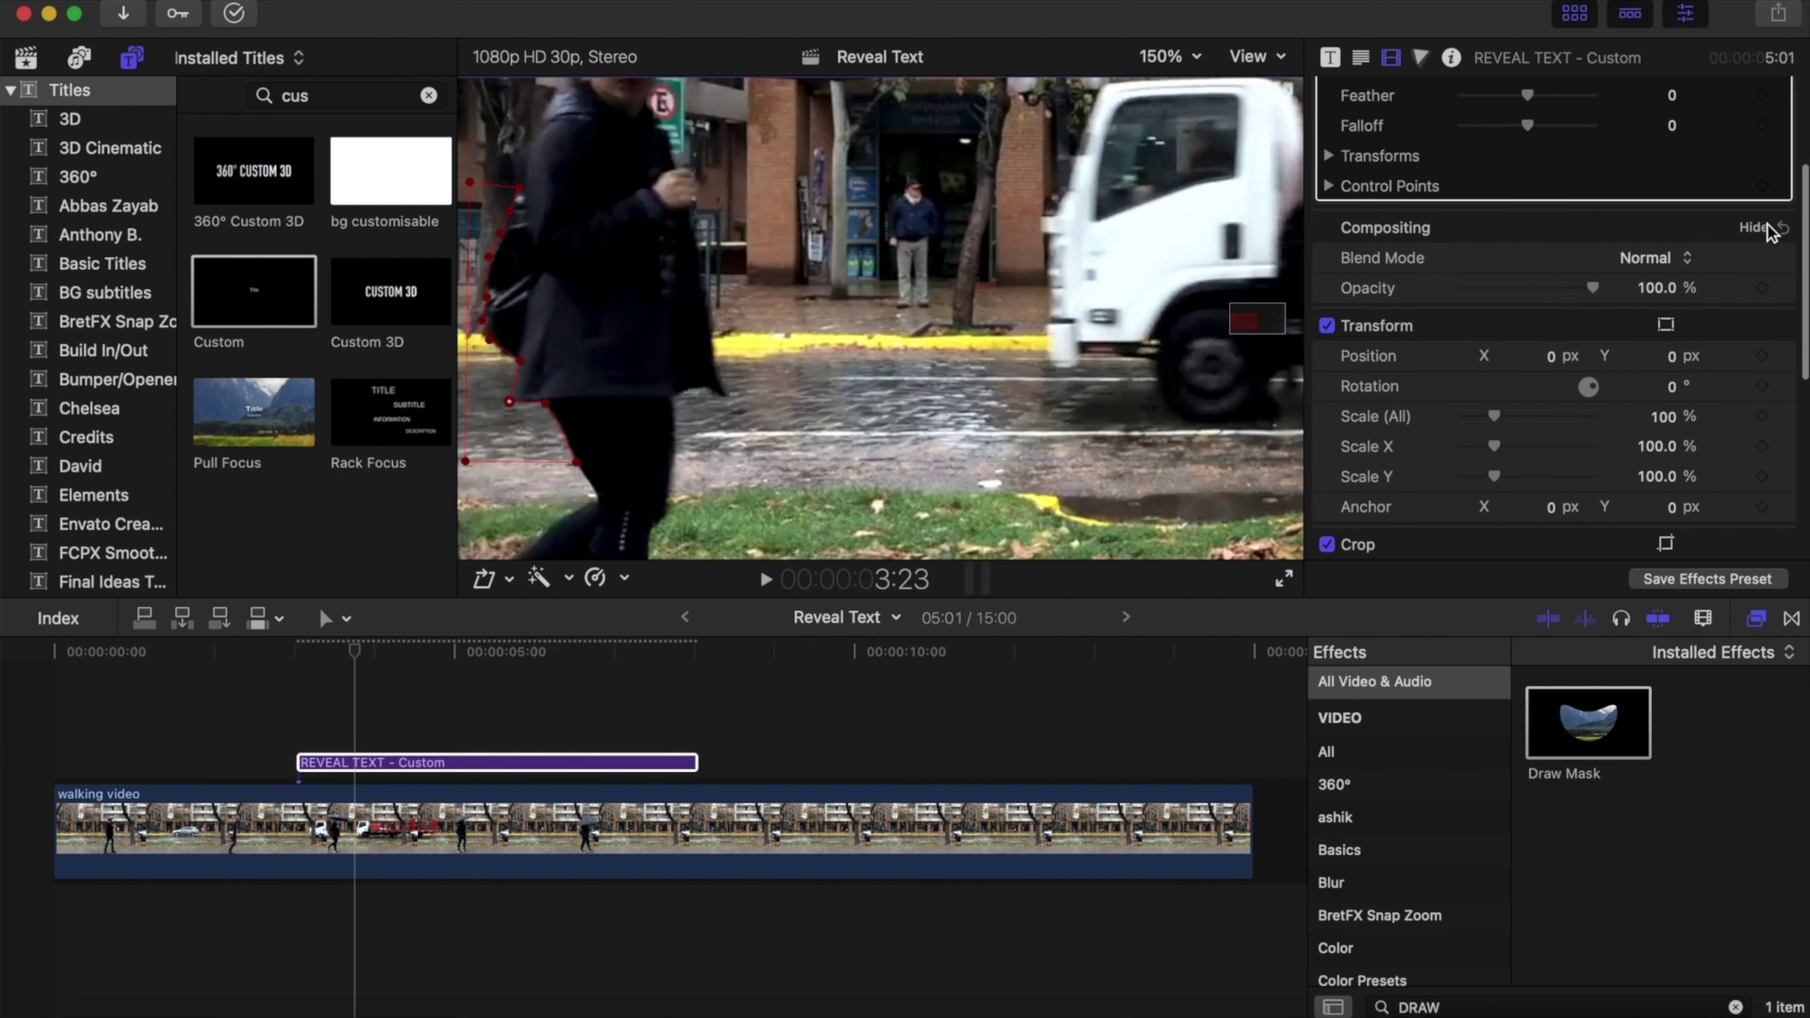
Keyframe the mask control points, select the title clip and step forward to 3:24
scroll(1686, 148, "up", 2)
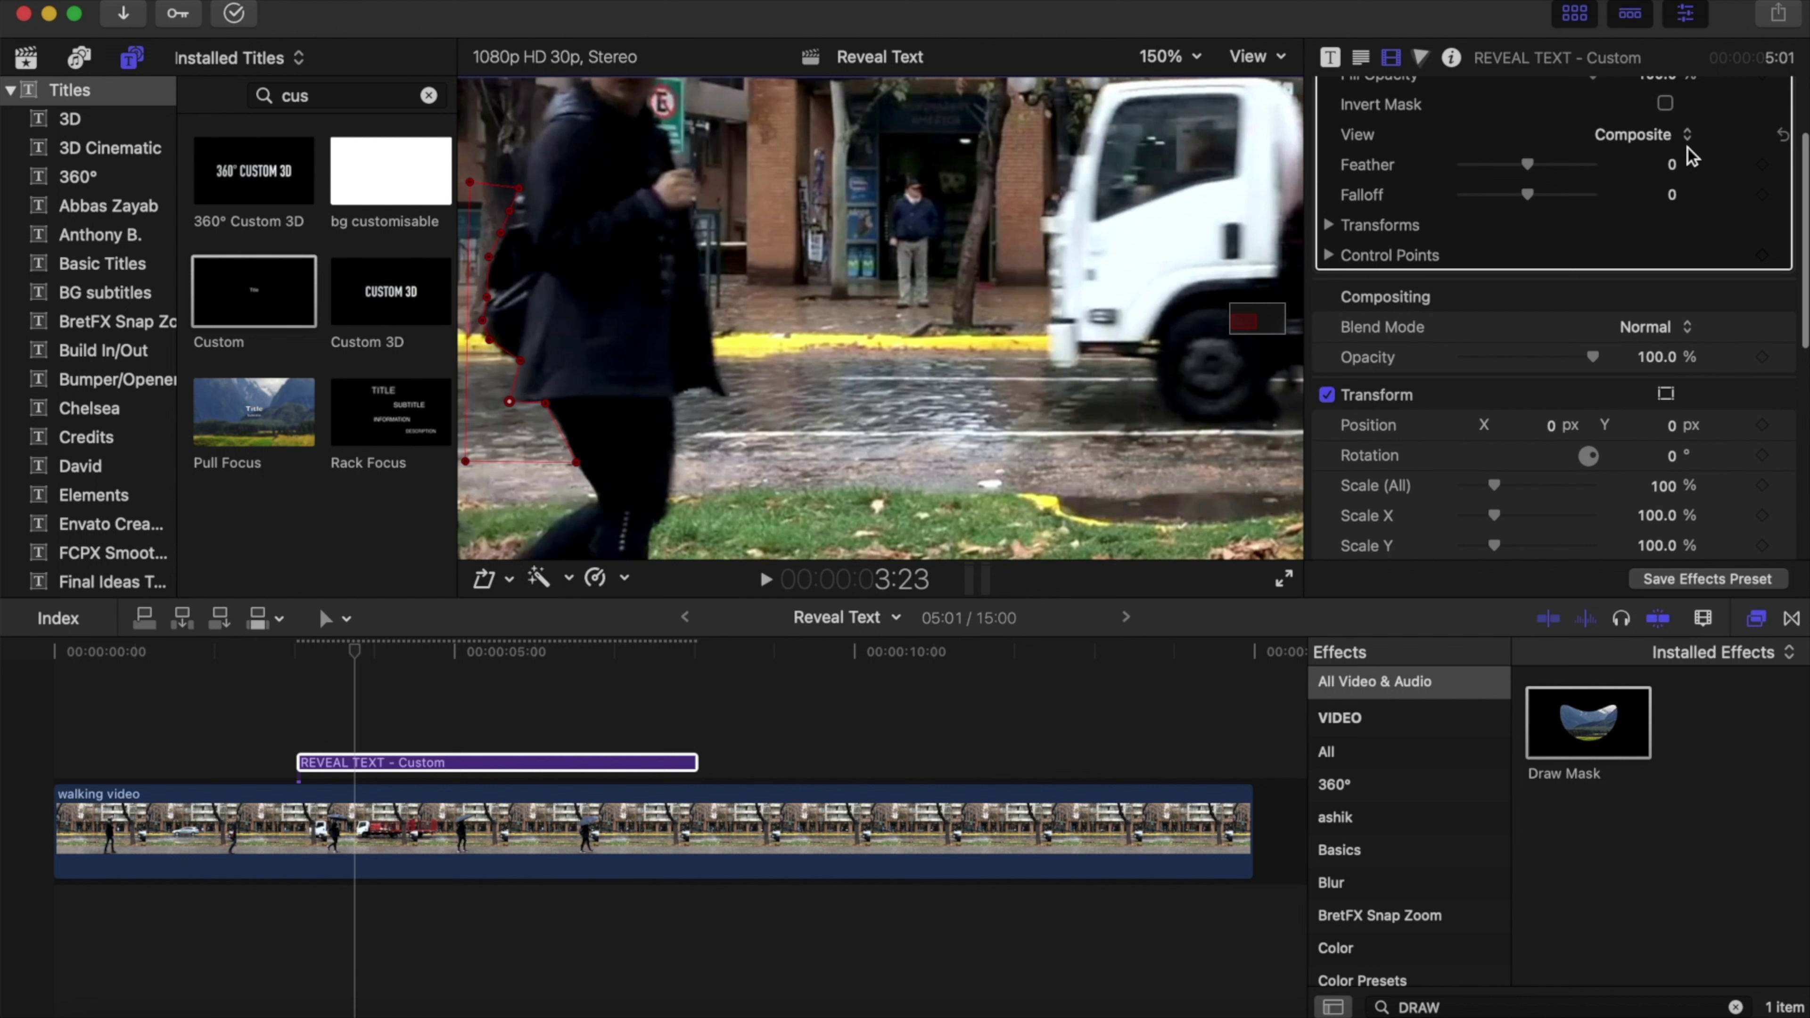
left_click(1762, 256)
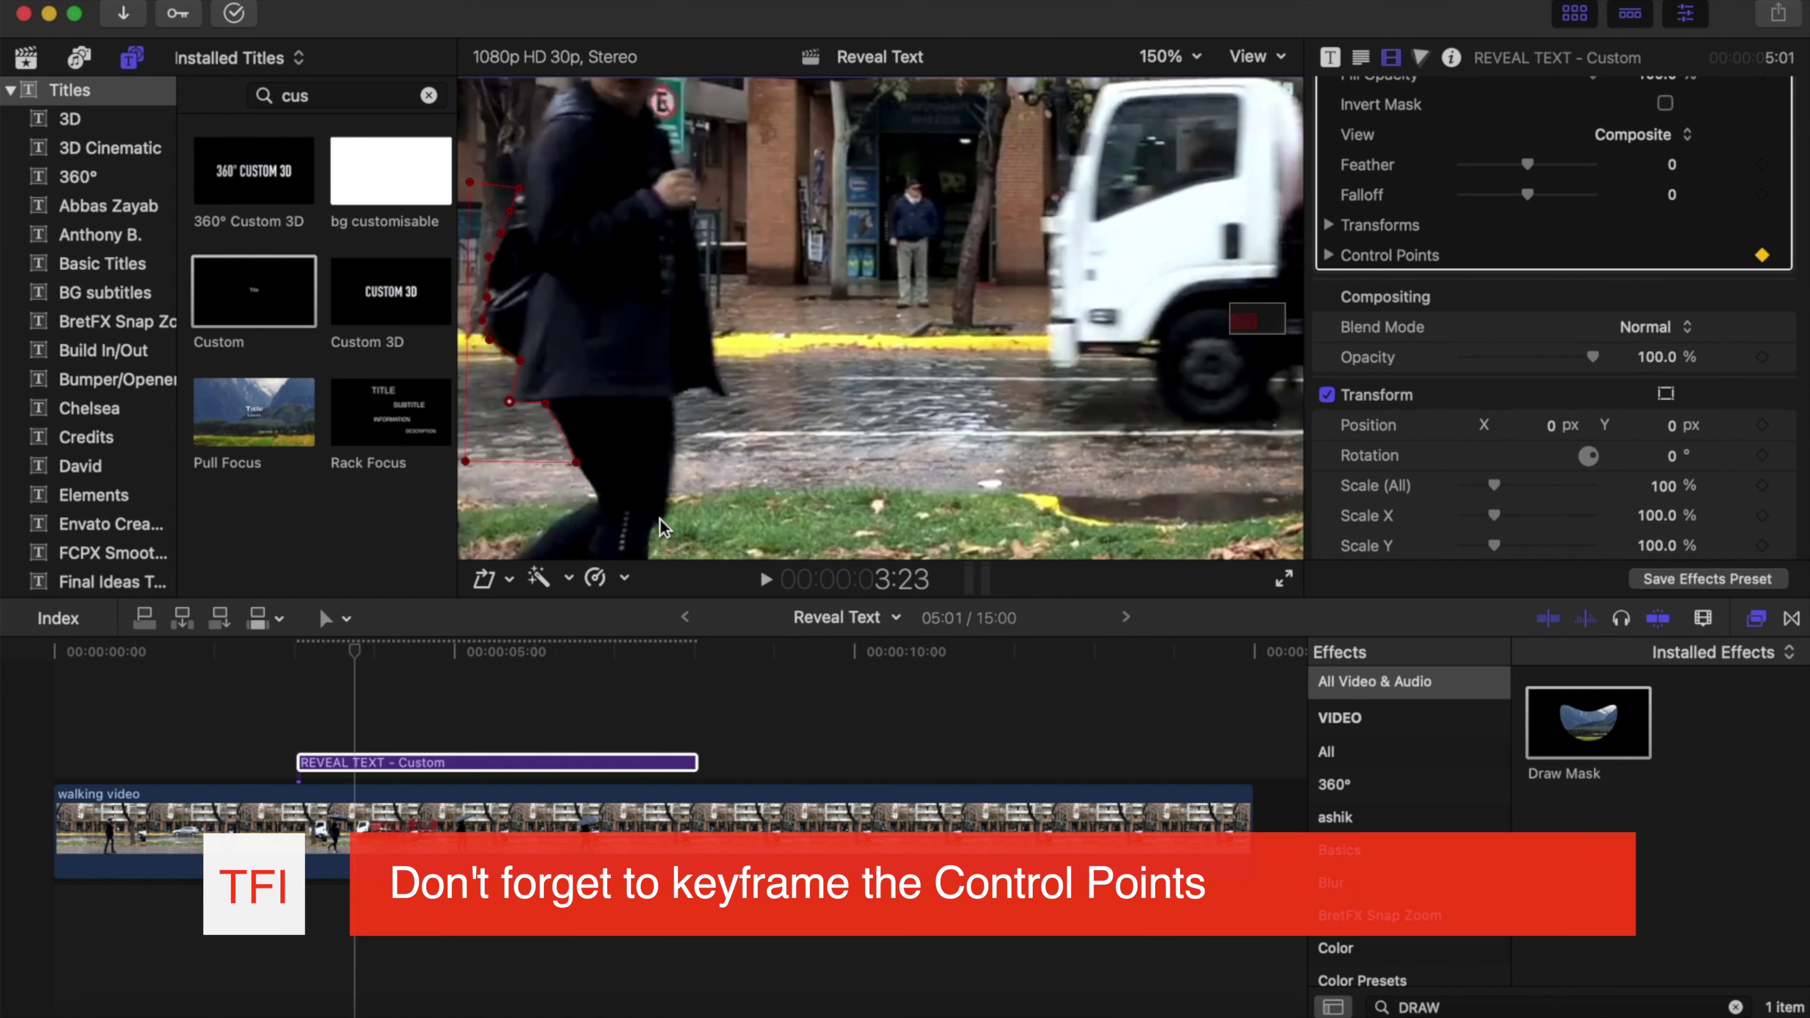
left_click(354, 763)
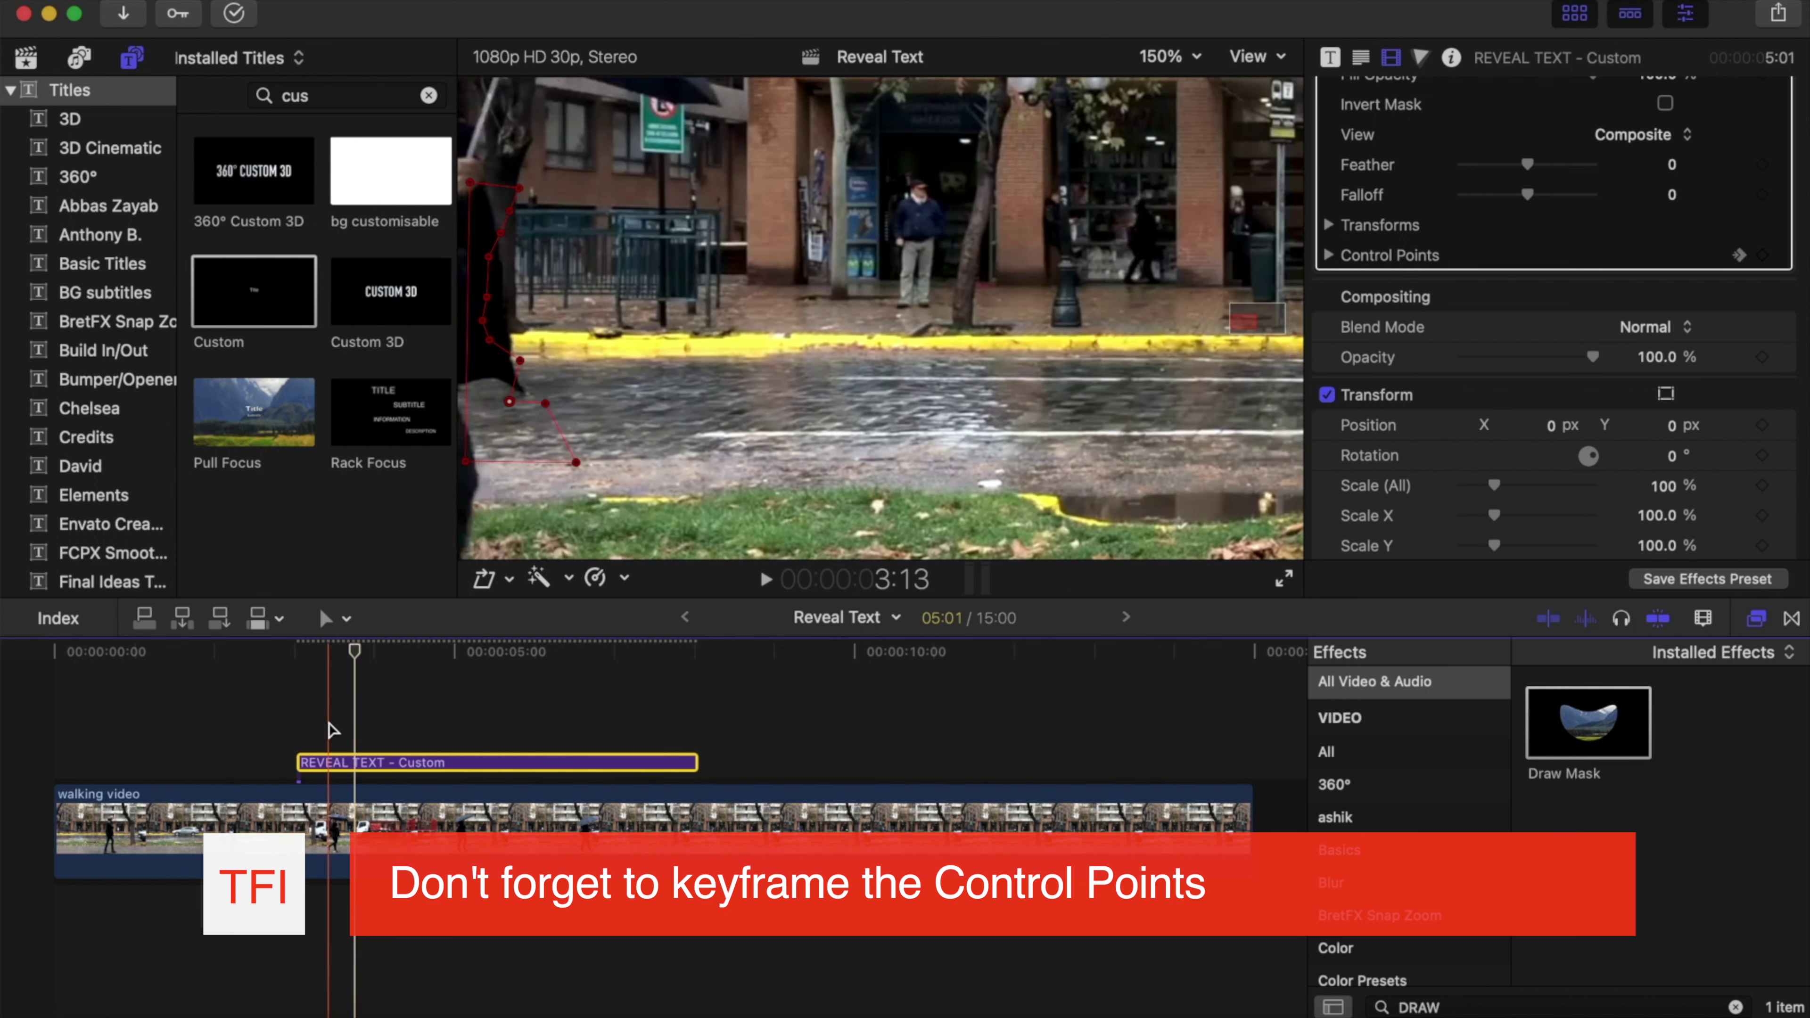
key("Right")
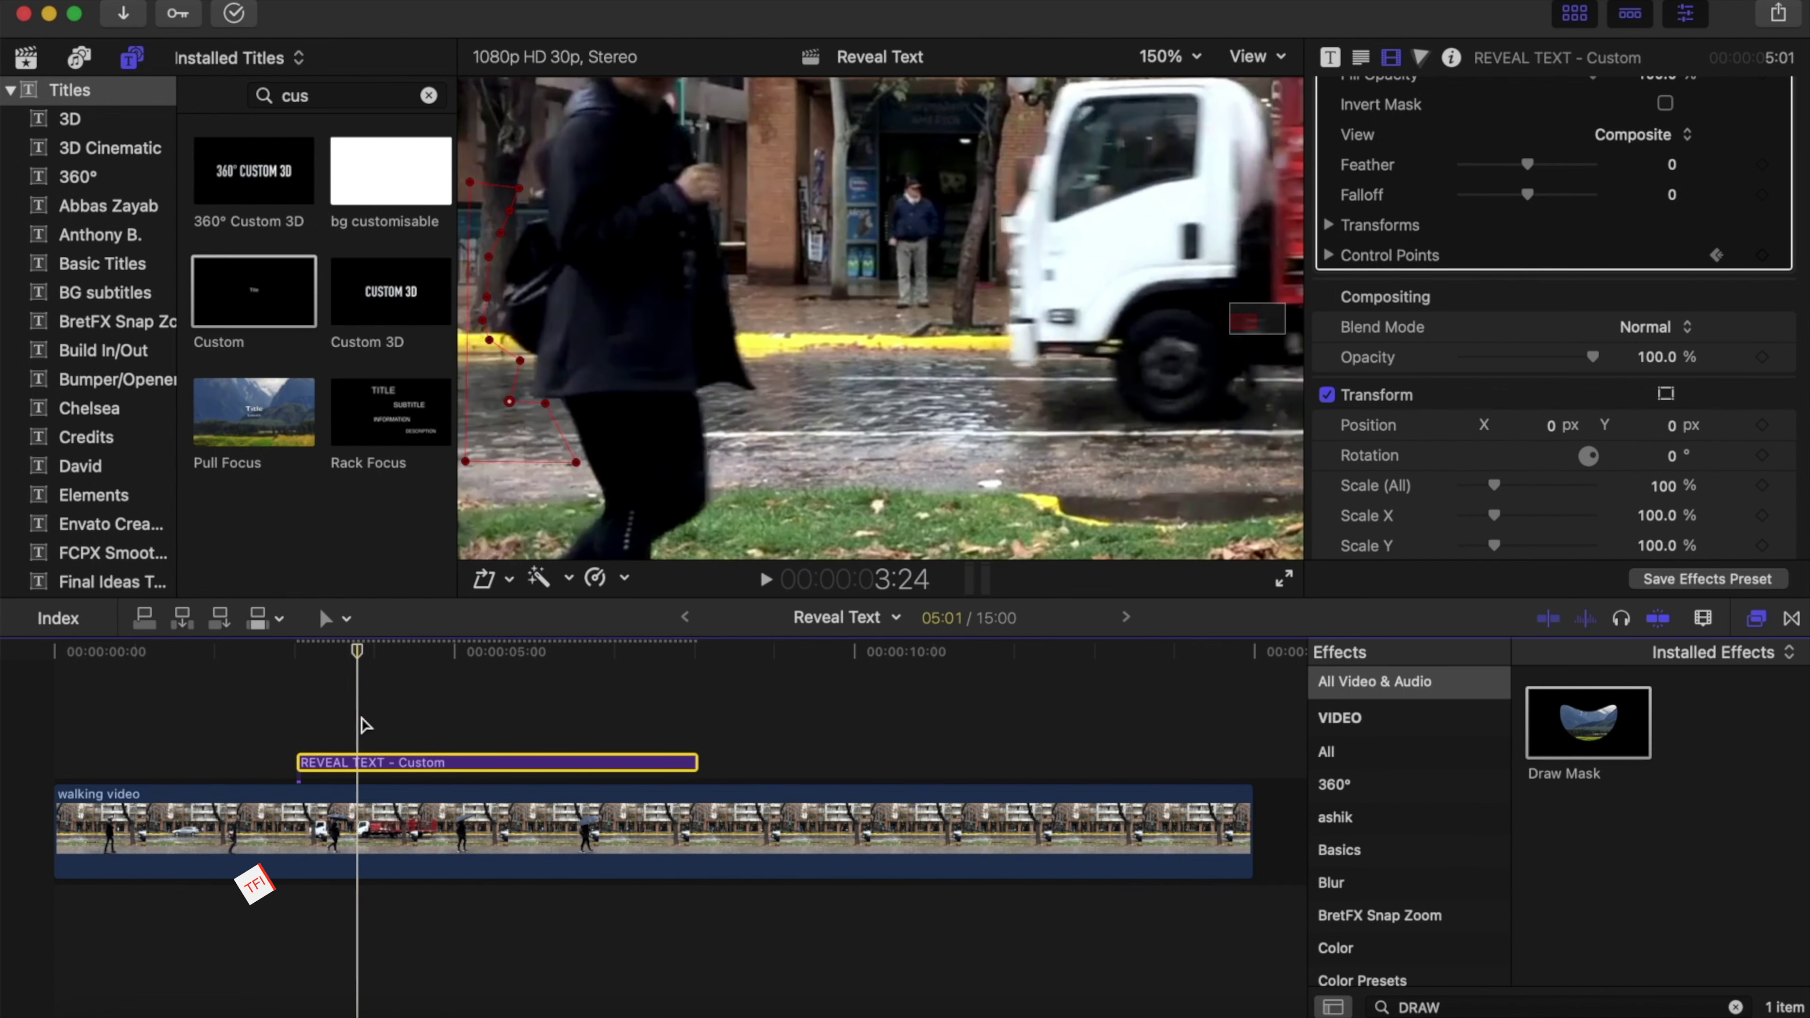
Drag four mask points onto the pedestrian's backpack and back
left_click_drag(577, 463, 591, 461)
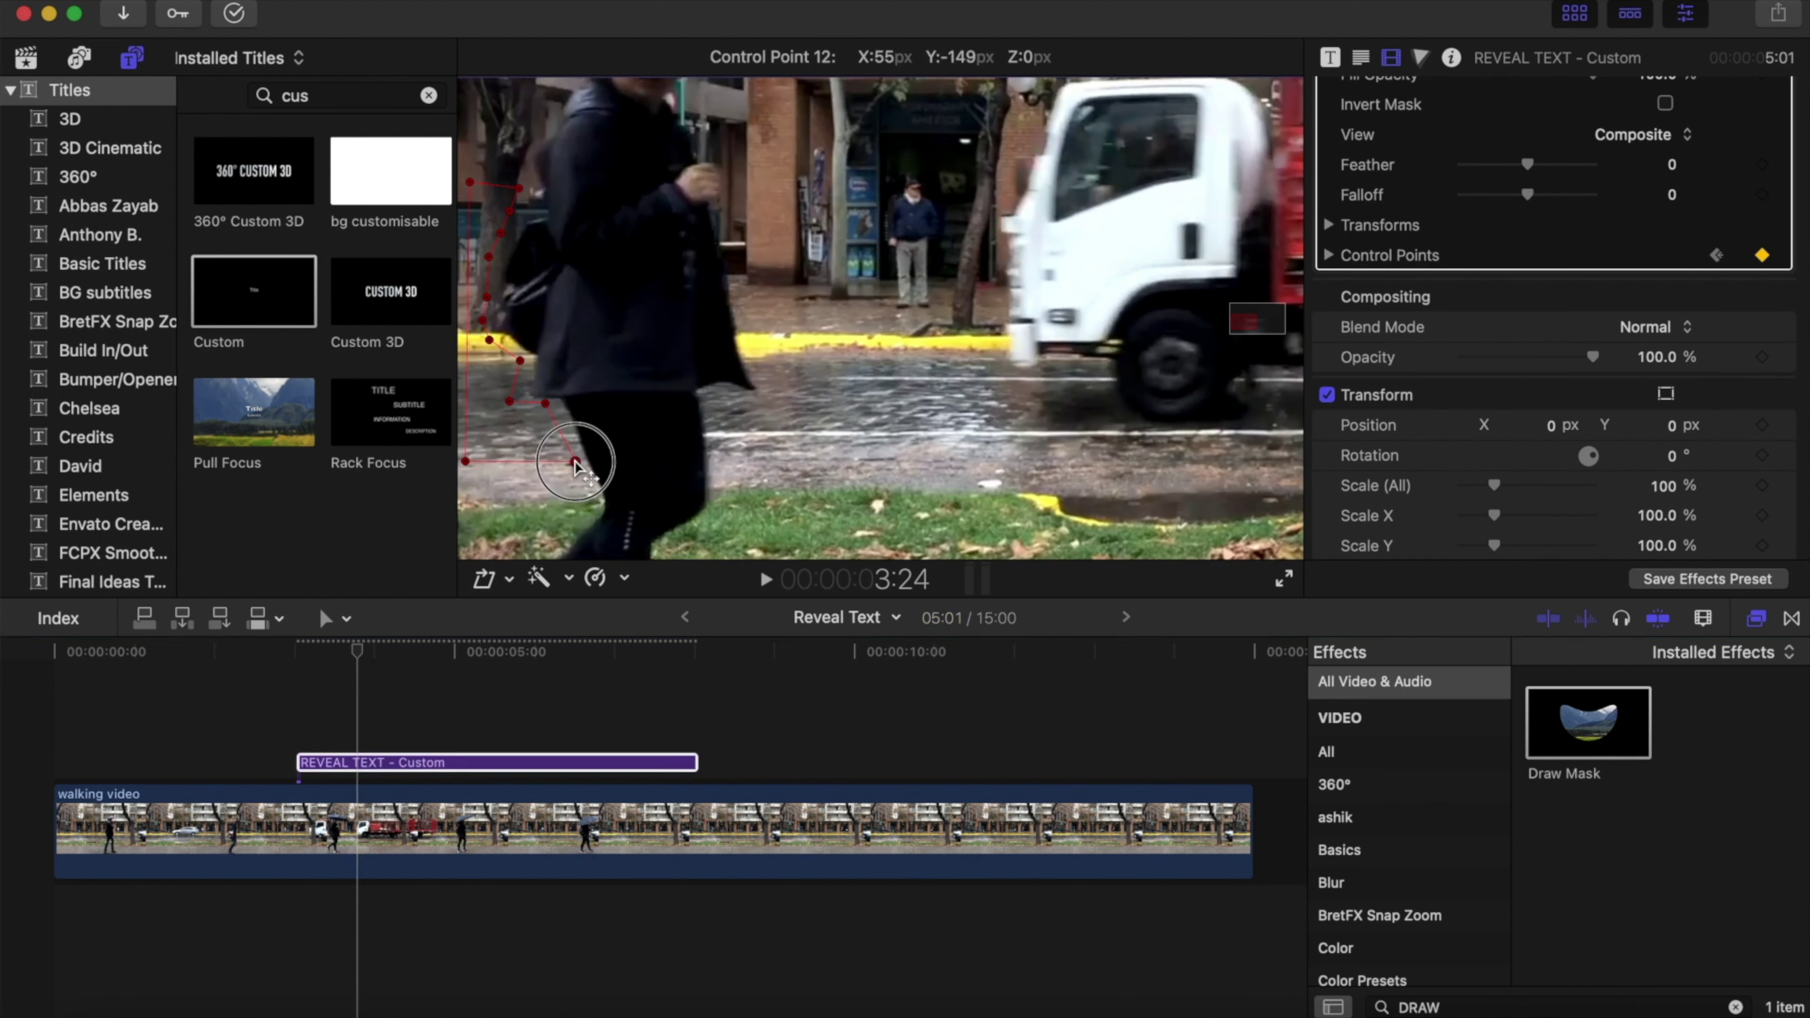
mouse_move(510, 401)
left_mouse_down()
mouse_move(563, 403)
mouse_move(529, 401)
mouse_move(536, 356)
mouse_move(492, 324)
left_mouse_up()
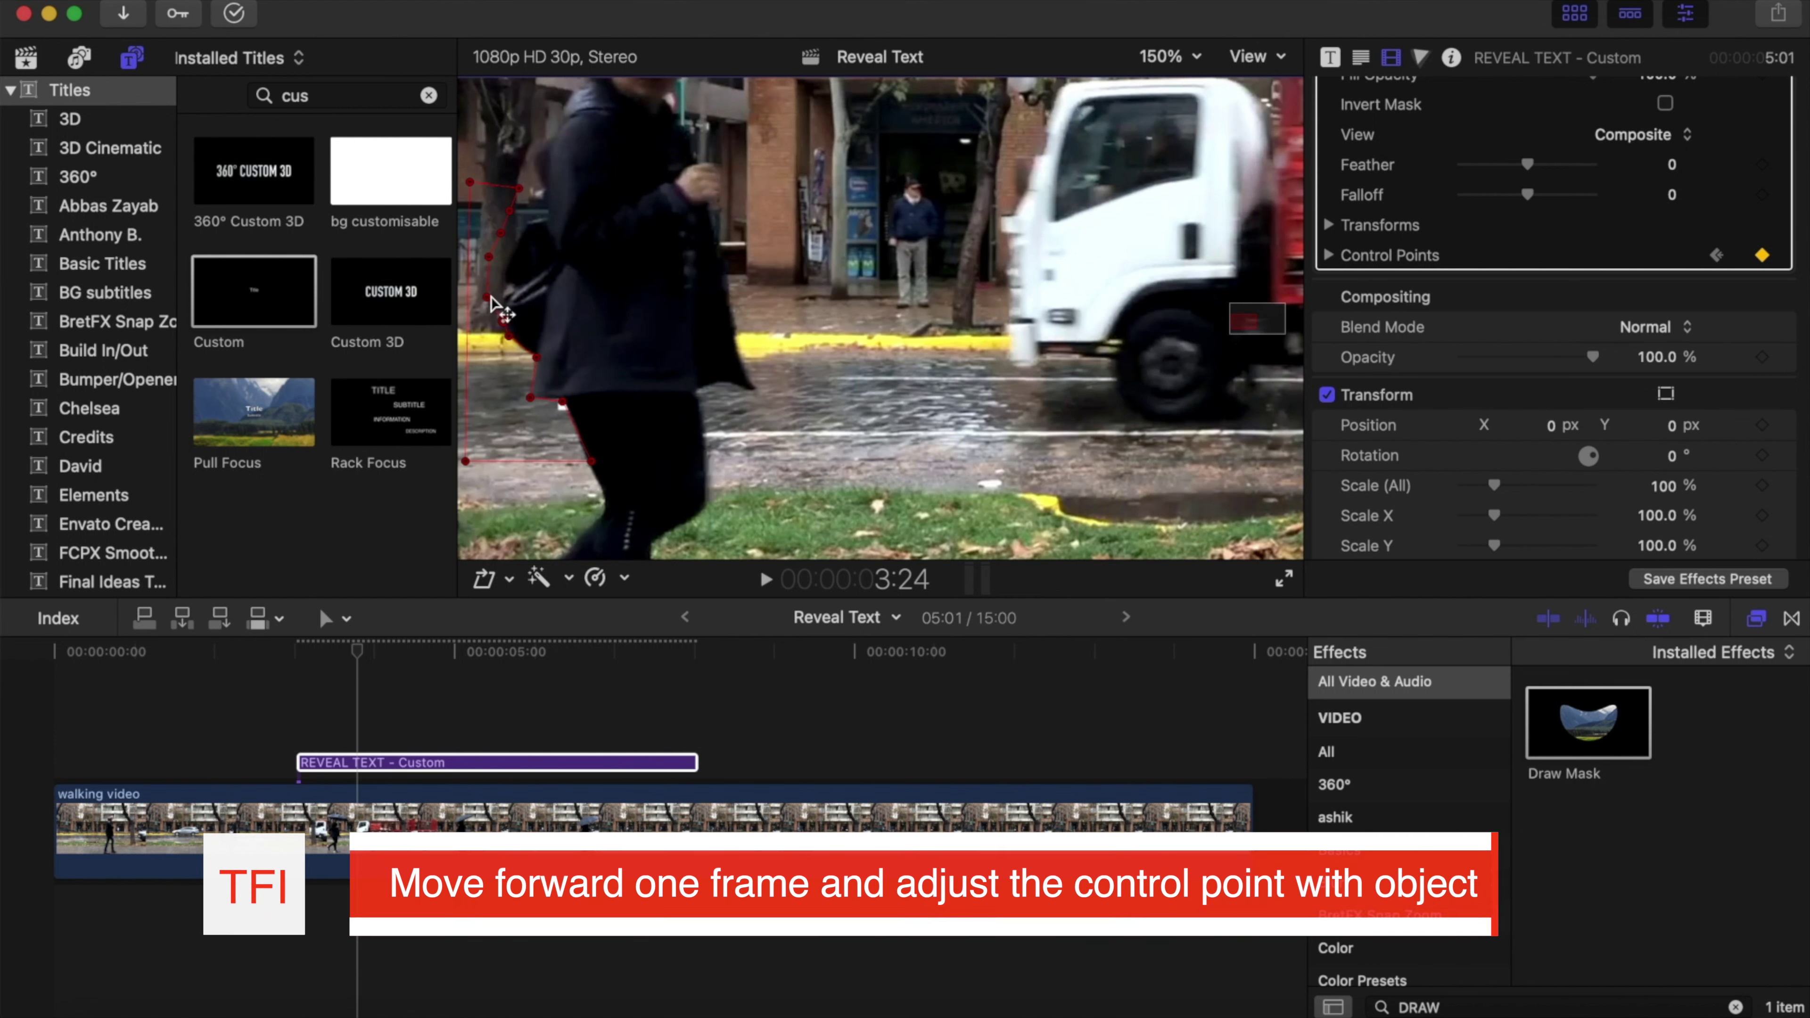
left_click_drag(487, 297, 503, 270)
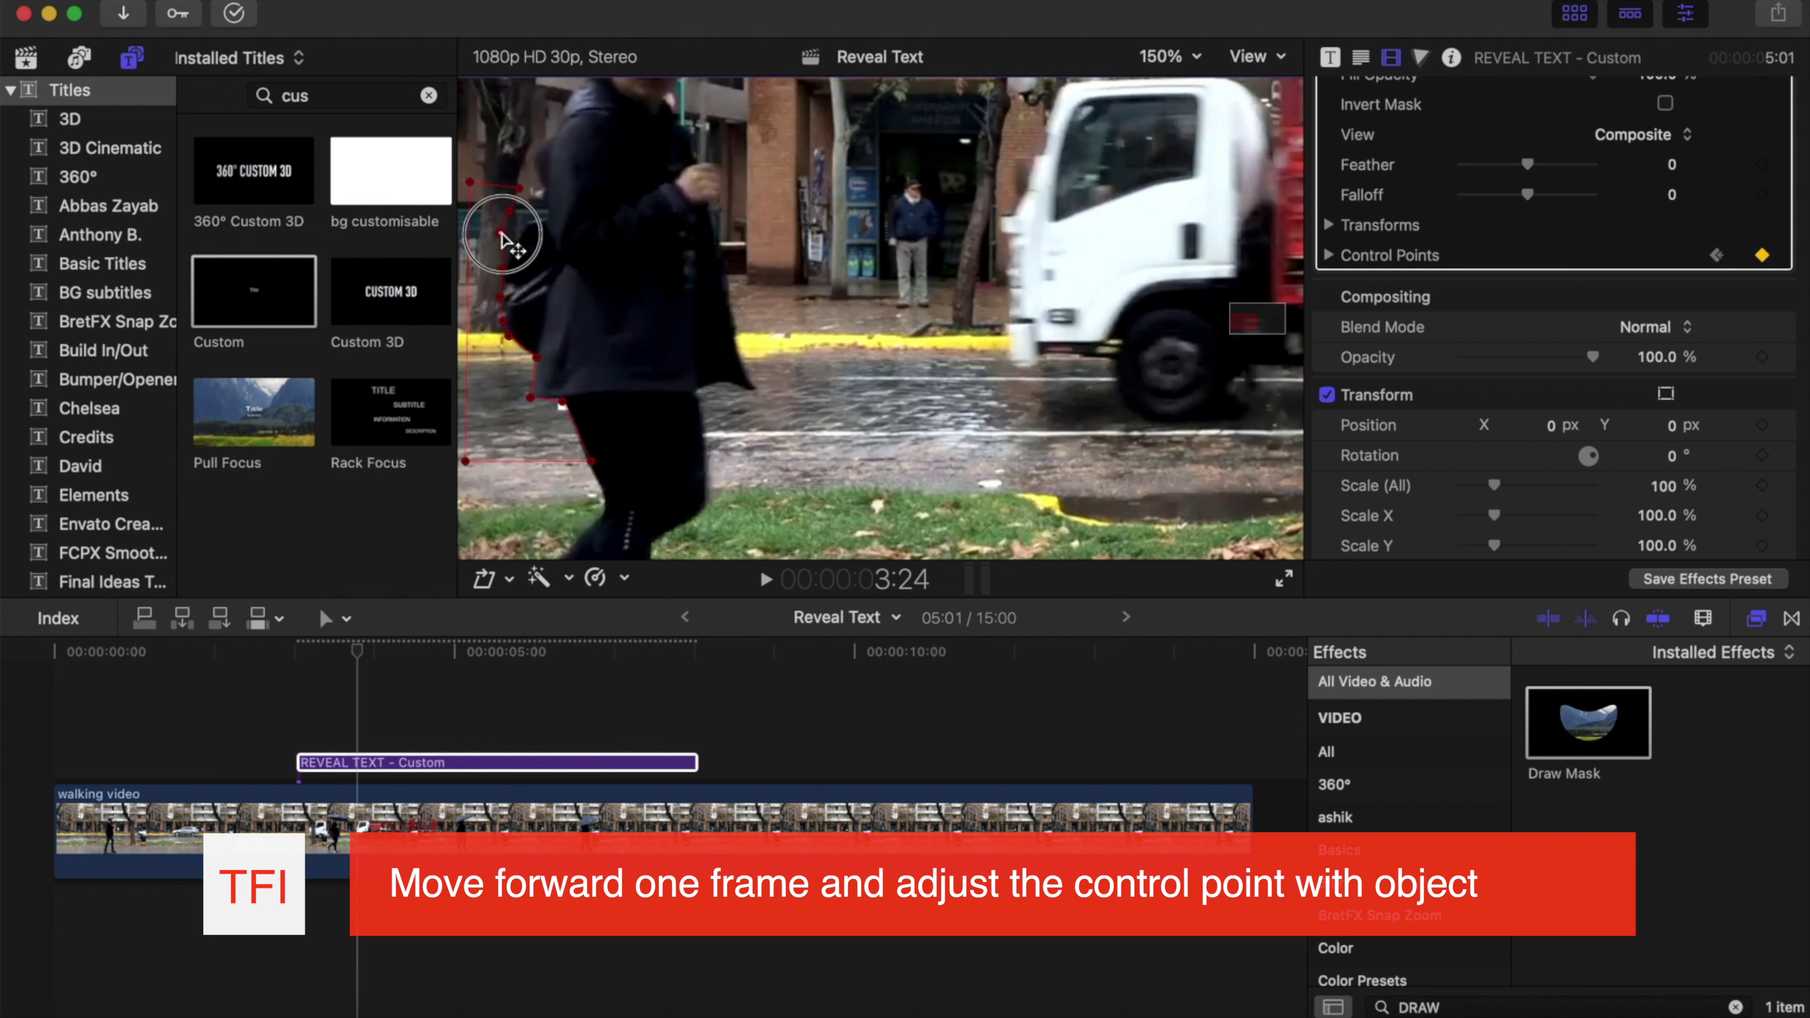
left_click_drag(511, 238, 514, 235)
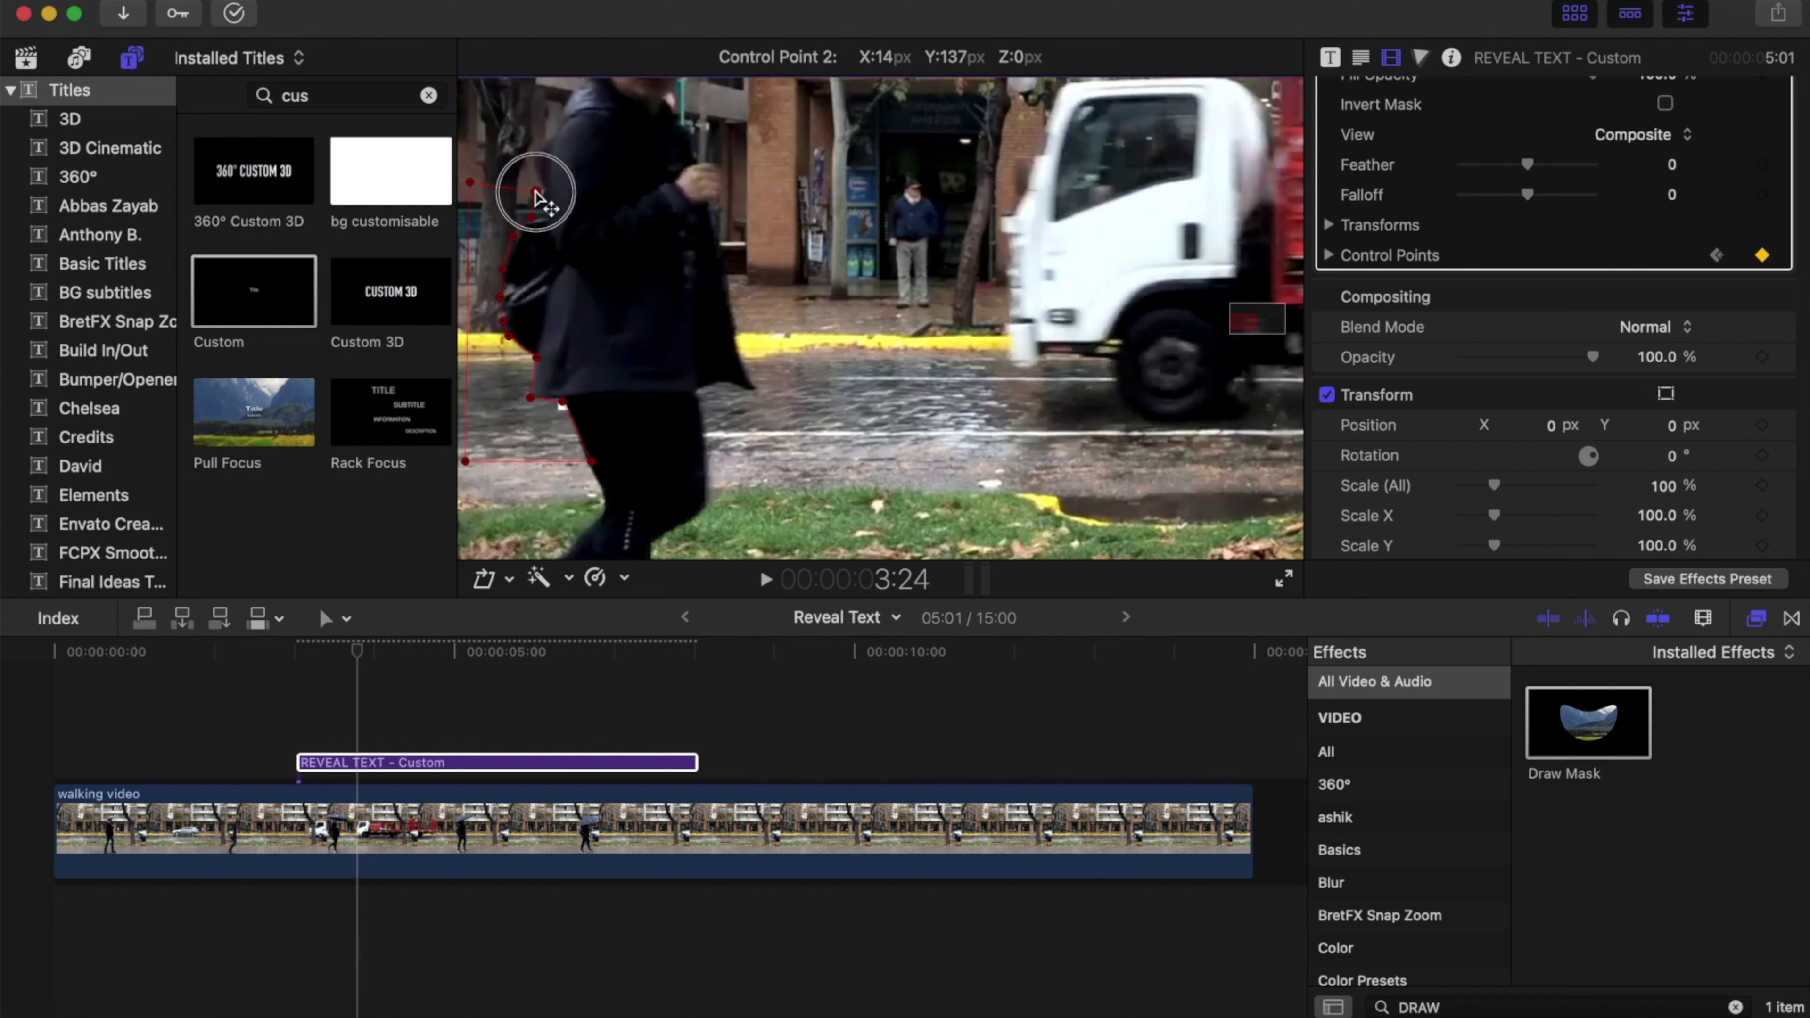
Step forward frame by frame, moving mask points right to track the walker across the title
key("Right")
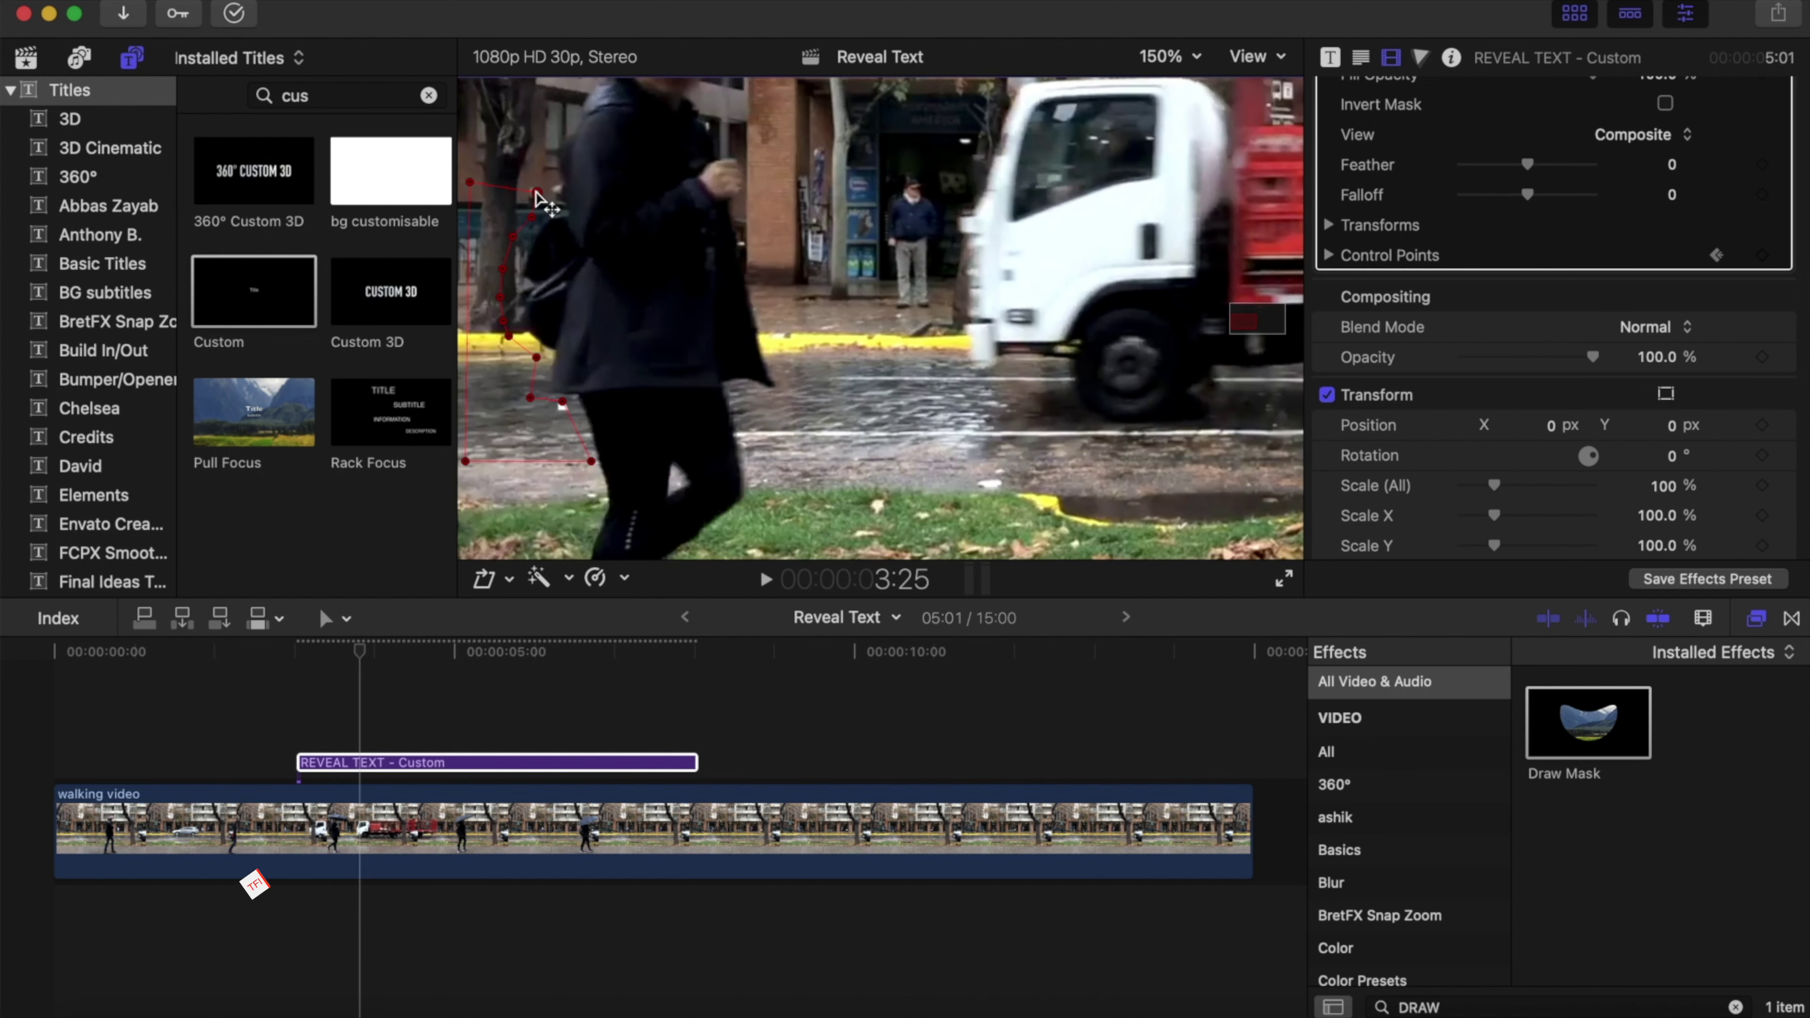
key("Right")
left_click_drag(563, 403, 599, 350)
key("Right")
key("Right")
key("Right")
key("Right")
left_click_drag(616, 457, 829, 483)
key("Right")
key("Right")
key("Right")
key("Right")
key("Right")
key("Right")
left_click_drag(712, 372, 856, 251)
key("Right")
key("Right")
key("Right")
key("Right")
key("Right")
key("Right")
left_click_drag(829, 483, 995, 455)
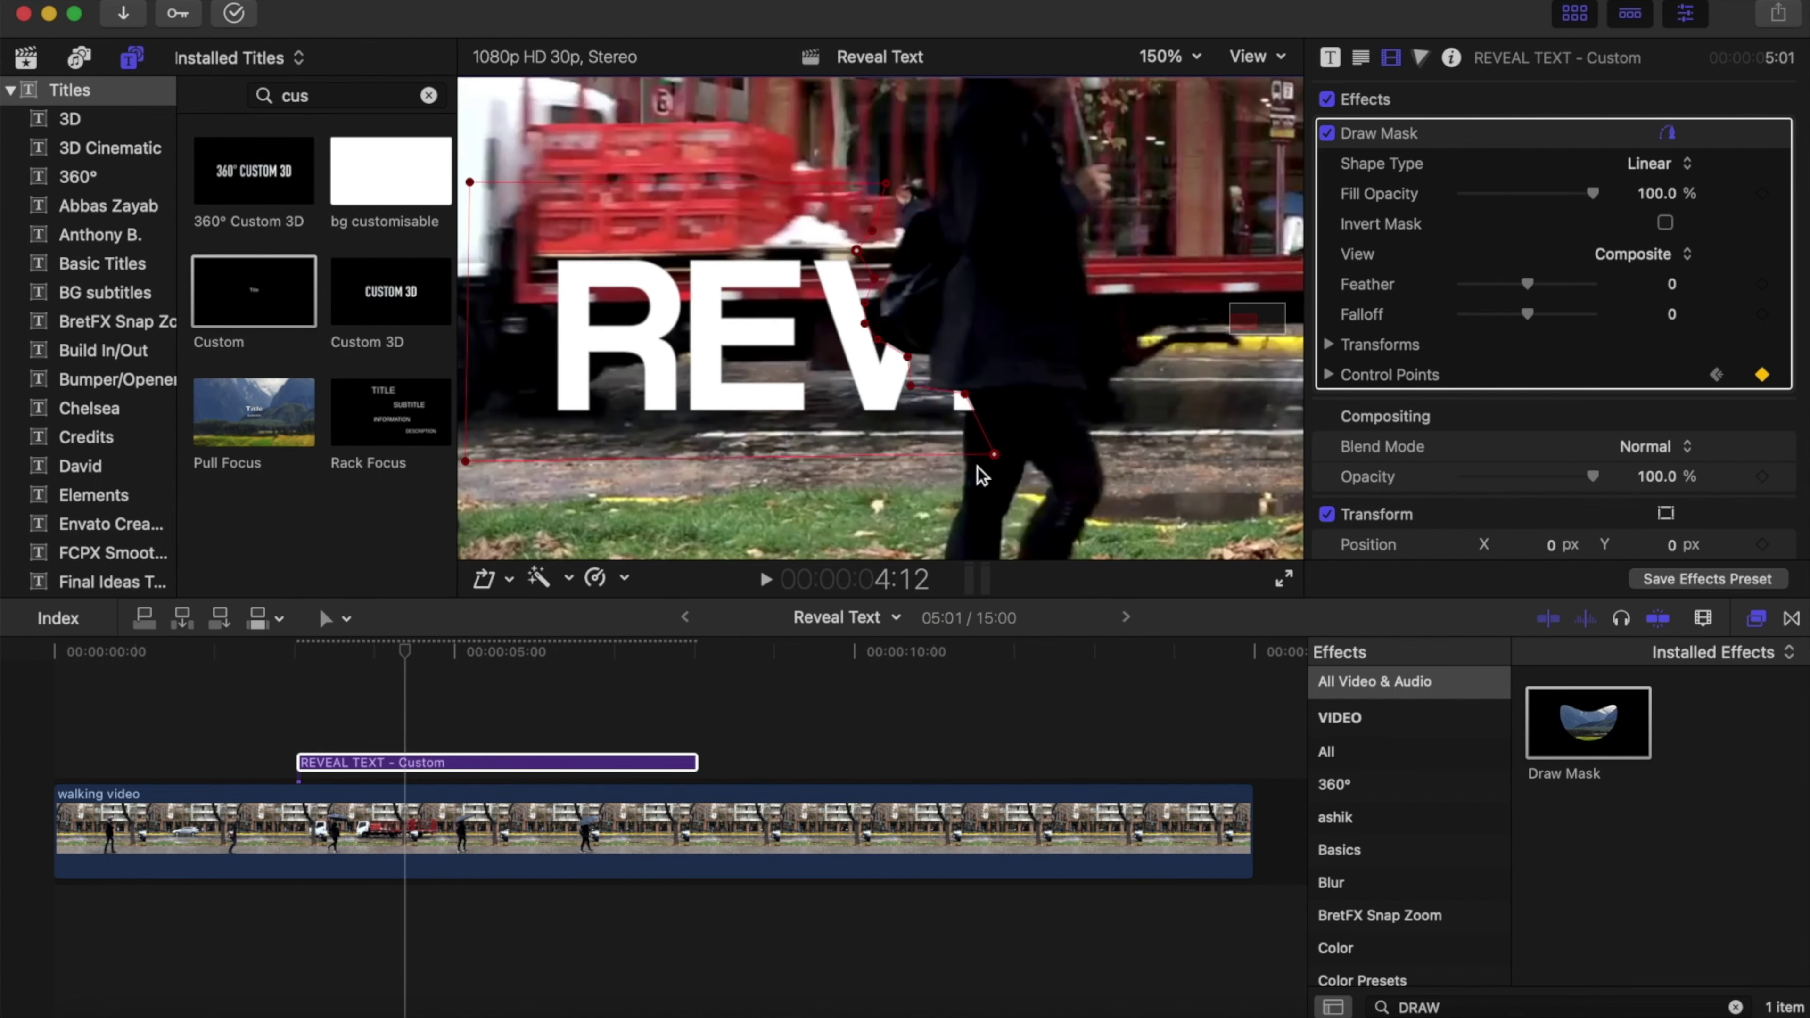
key("Right")
left_click_drag(902, 187, 1024, 186)
Keep keyframing the mask each frame until TEXT is fully uncovered at 6:03
key("Right")
key("Right")
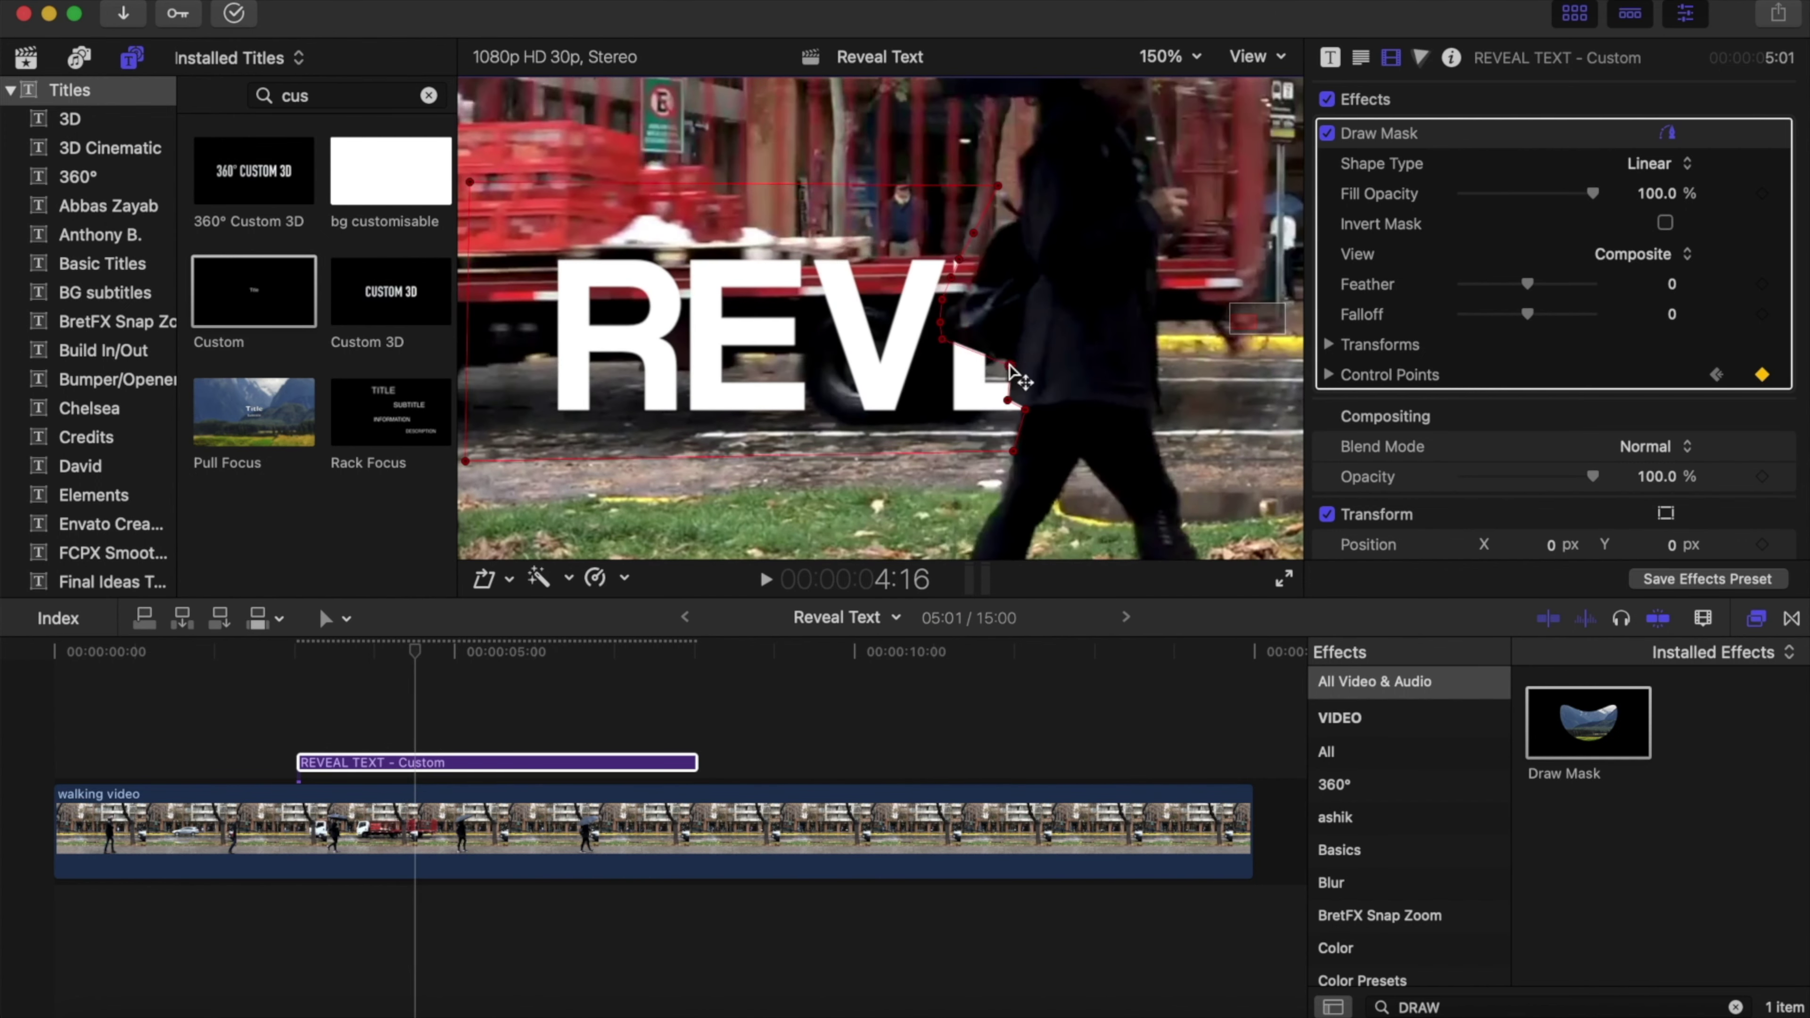
key("Right")
left_click_drag(884, 317, 1003, 312)
key("Right")
key("Right")
left_click_drag(993, 232, 1059, 231)
key("Right")
key("Right")
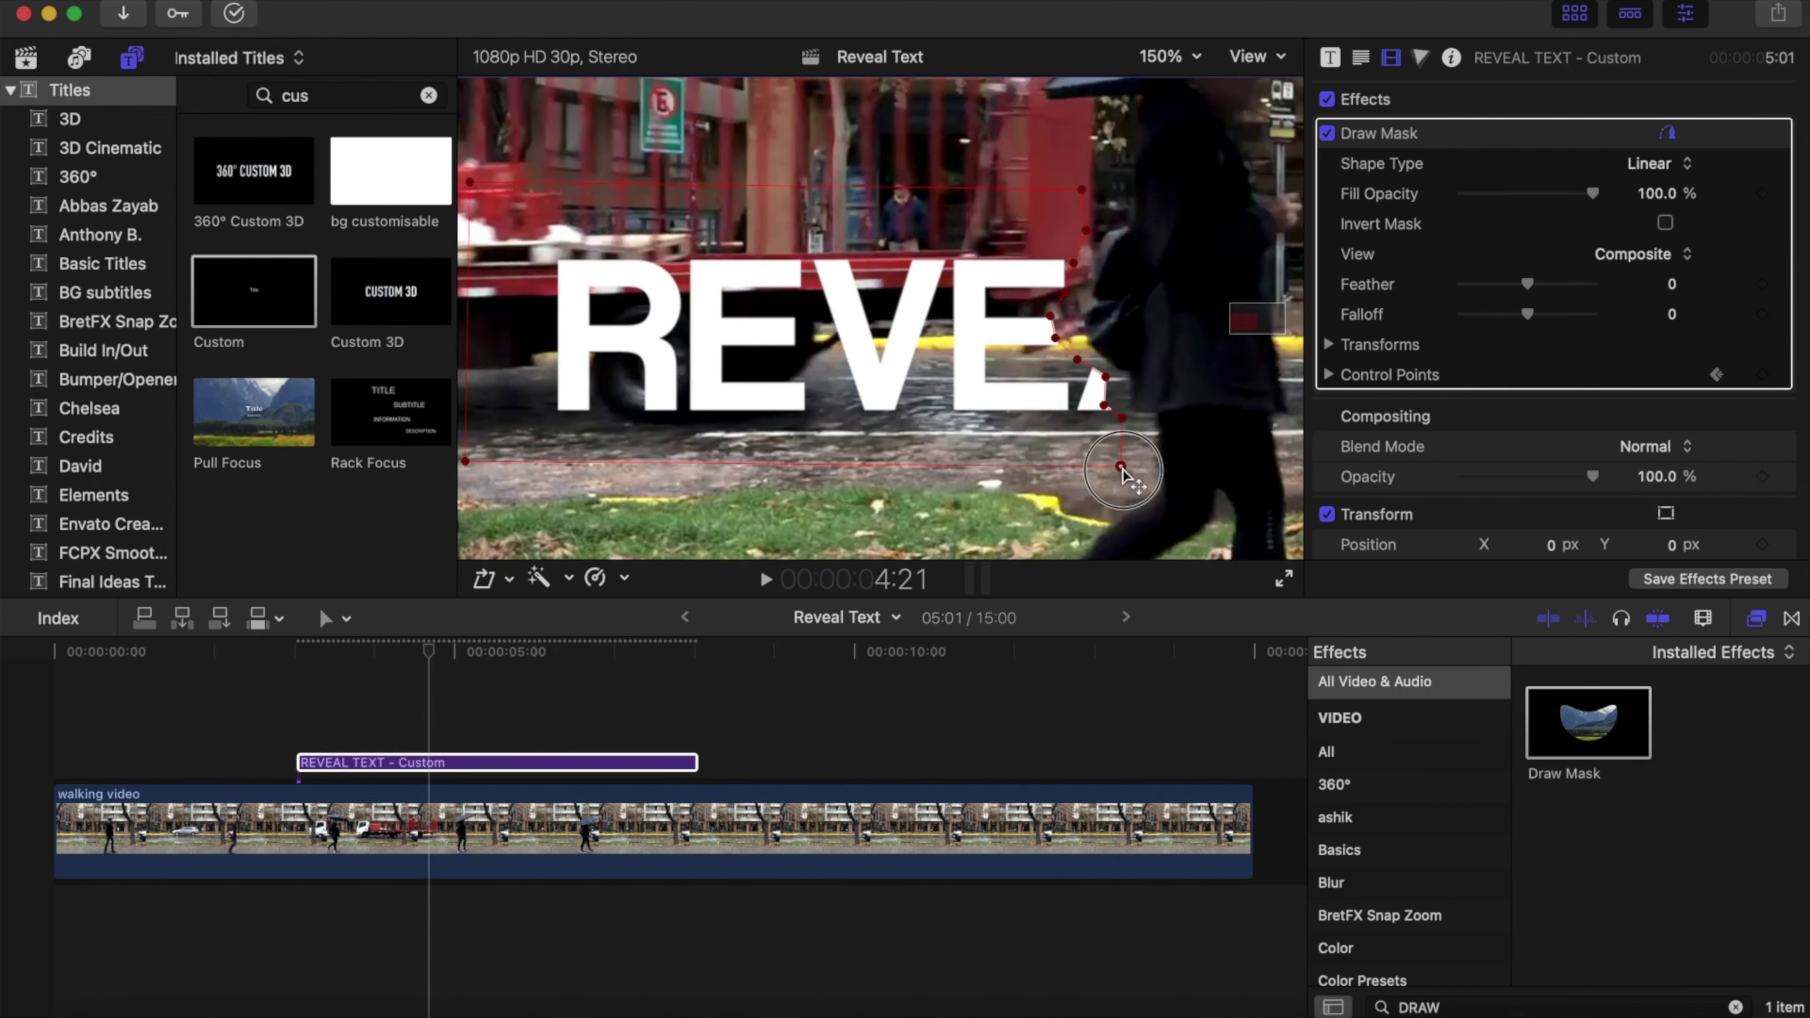
mouse_move(1002, 311)
left_mouse_down()
mouse_move(1101, 314)
mouse_move(663, 314)
left_mouse_up()
key("Right")
key("Right")
key("Right")
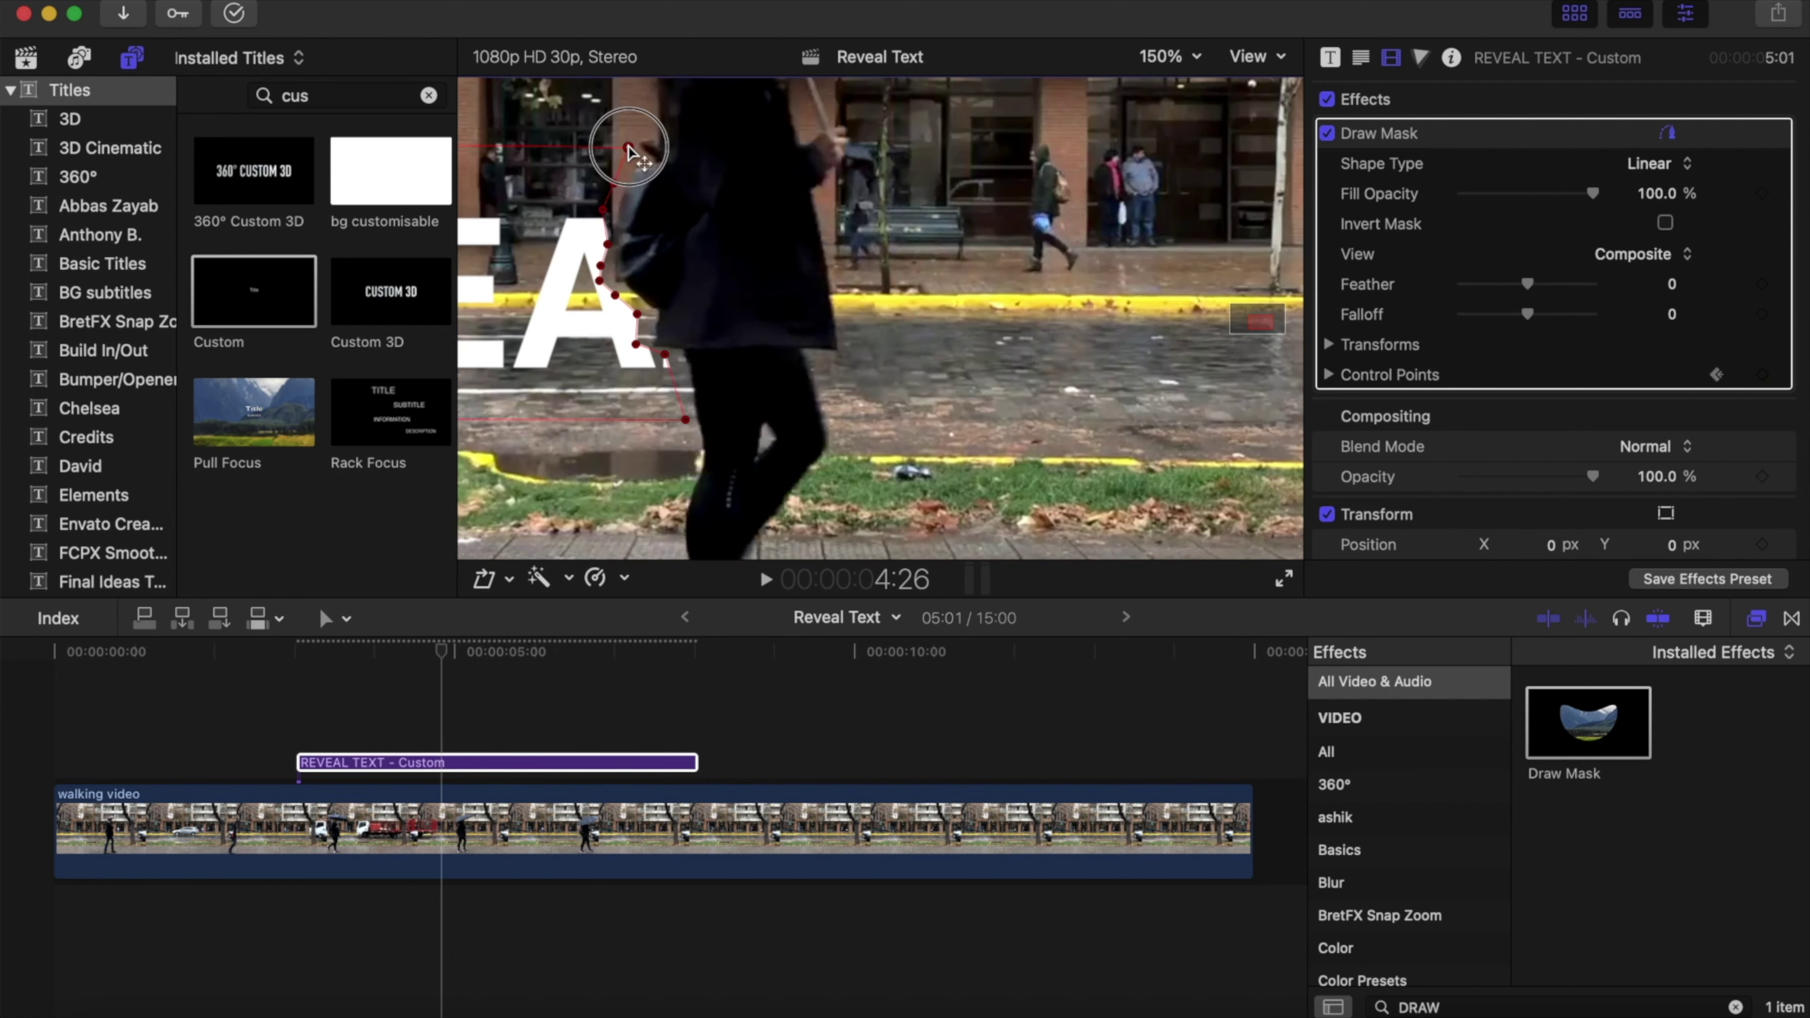
key("Right")
key("Right")
key("Right")
left_click_drag(667, 232, 739, 368)
key("Right")
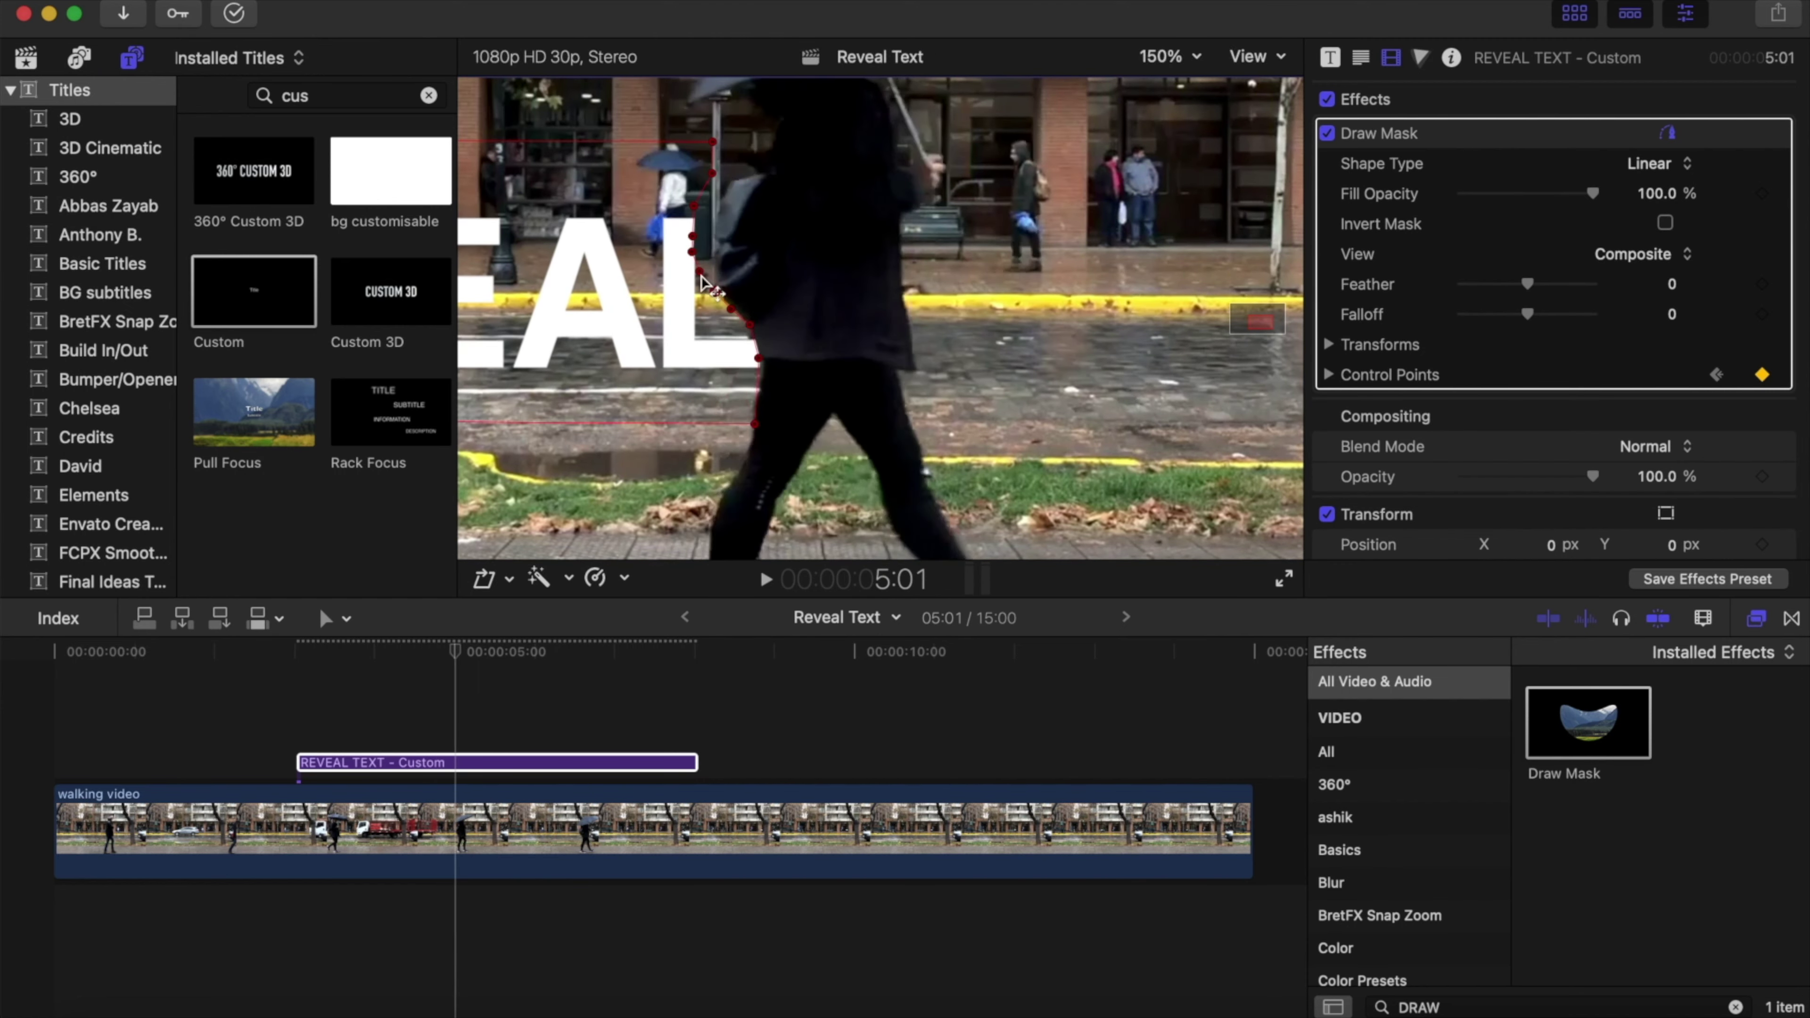
key("Right")
key("Right")
key("Right")
mouse_move(741, 260)
left_mouse_down()
mouse_move(927, 381)
mouse_move(958, 307)
mouse_move(1042, 264)
mouse_move(787, 384)
left_mouse_up()
key("Right")
key("Right")
key("Right")
key("Right")
key("Right")
key("Right")
key("Right")
key("Right")
key("Right")
key("Right")
key("Right")
key("Right")
key("Right")
key("Right")
key("Right")
key("Right")
key("Right")
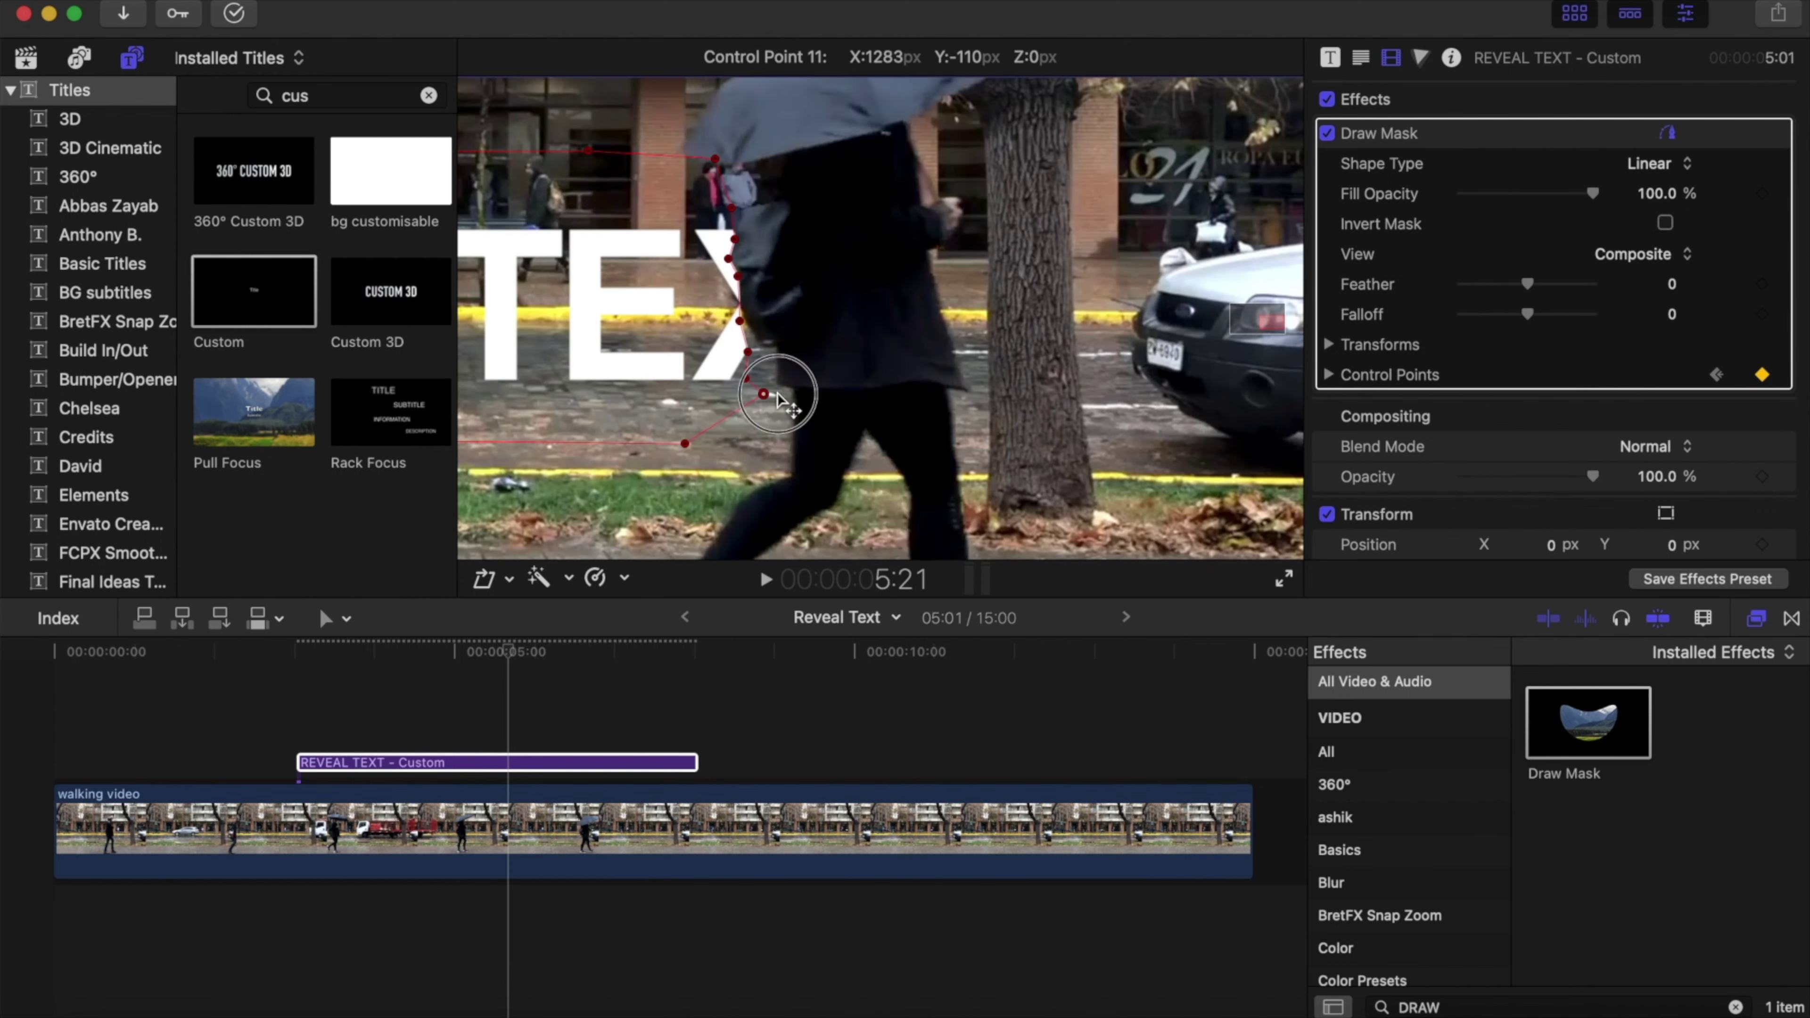
key("Right")
key("Right")
key("Right")
left_click_drag(861, 453, 962, 214)
key("Right")
key("Right")
key("Right")
key("Right")
key("Right")
key("Right")
key("Right")
key("Right")
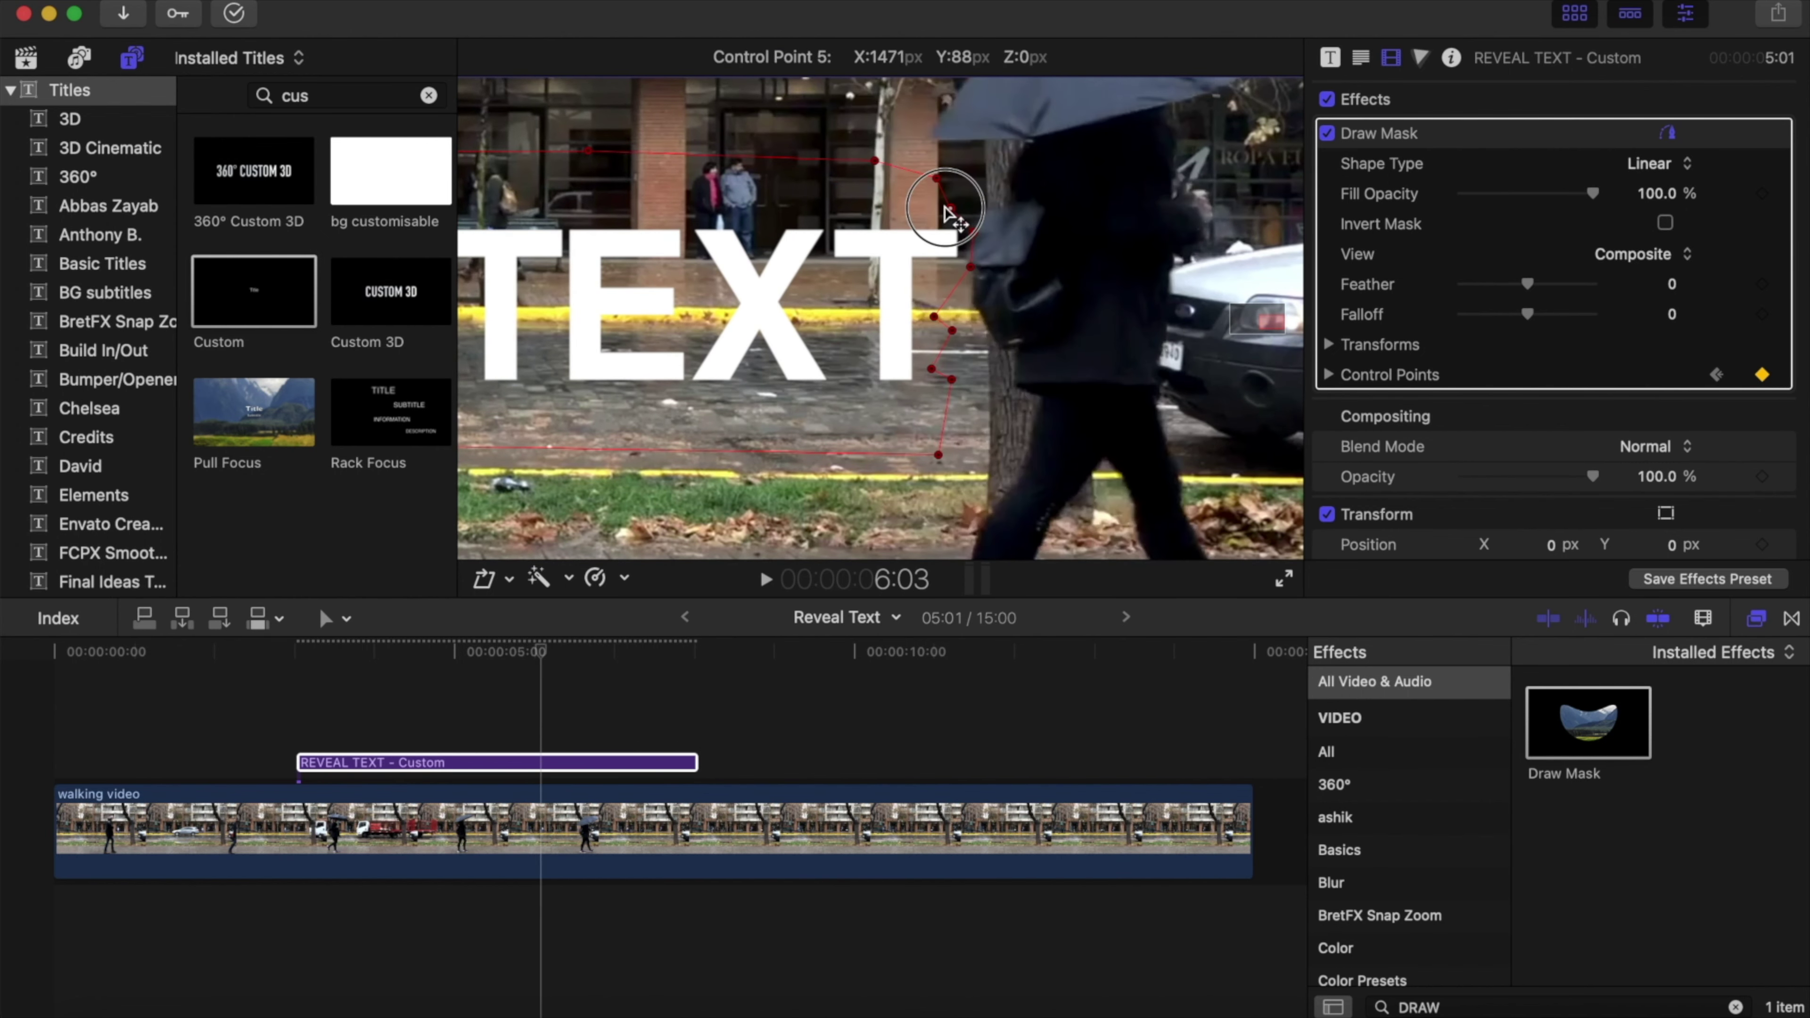
key("Right")
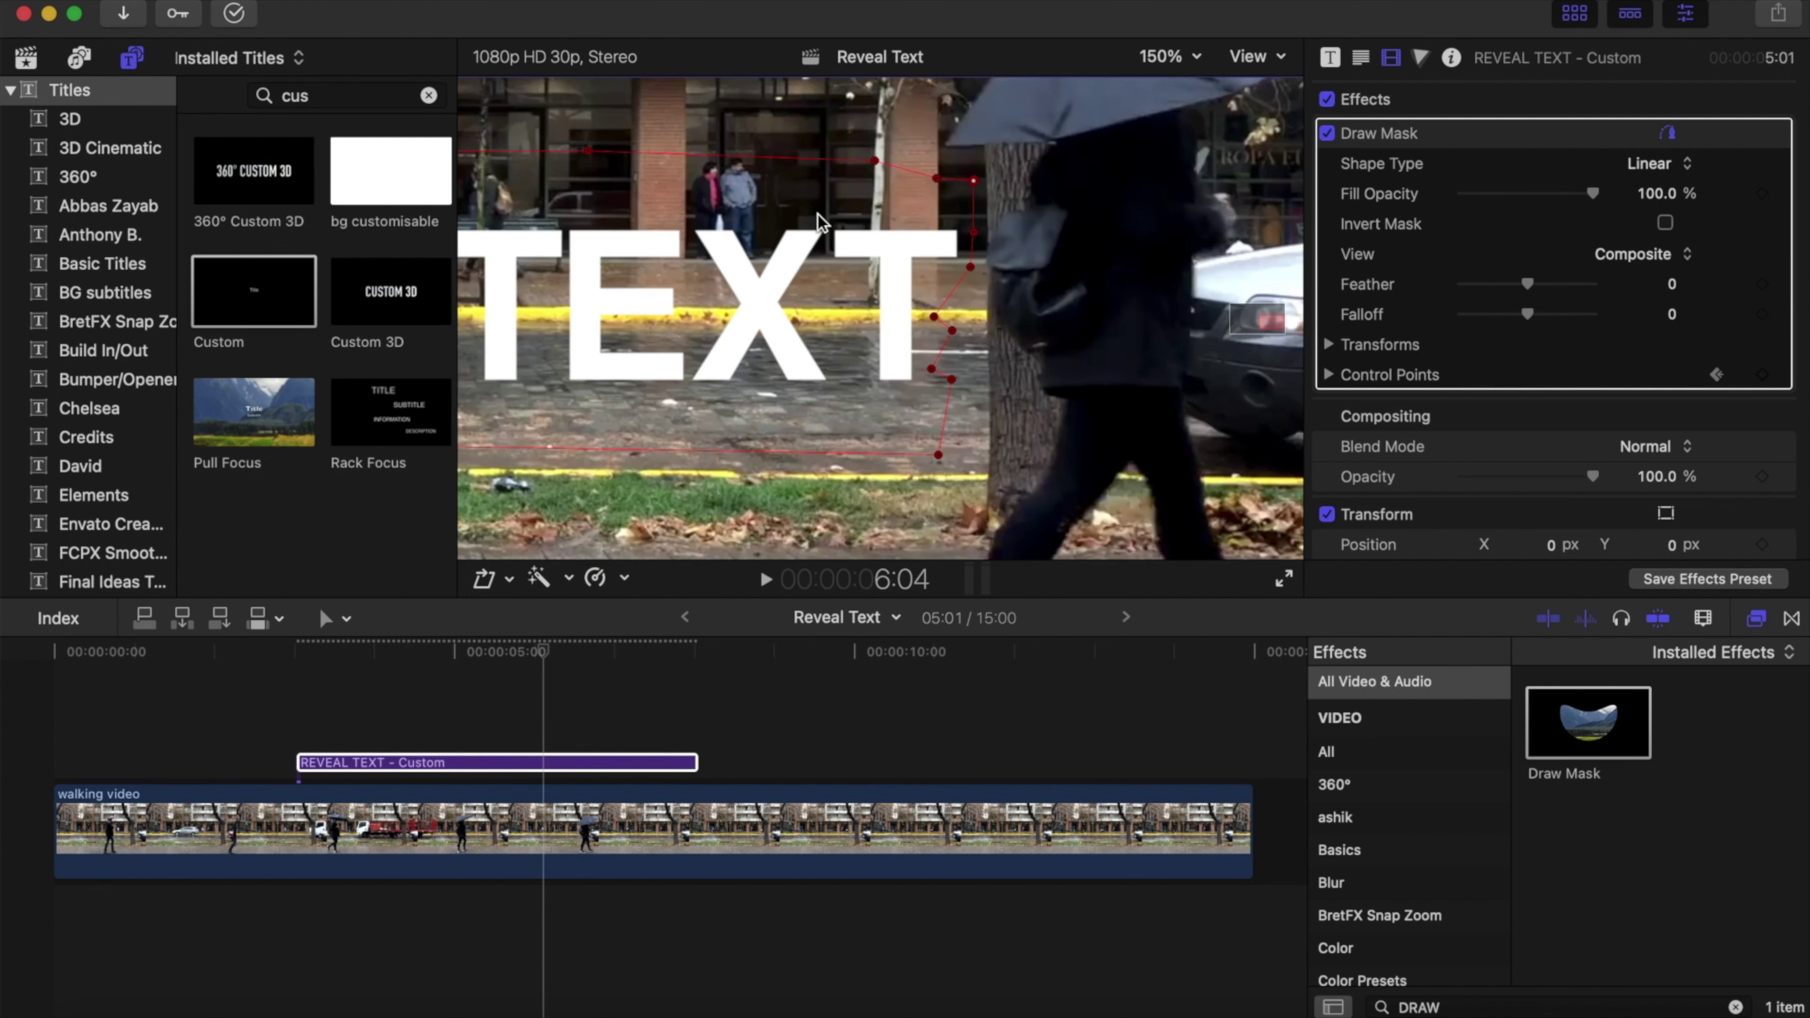
Set the viewer zoom to Fit so the whole video frame shows
left_click(476, 760)
left_click(1184, 57)
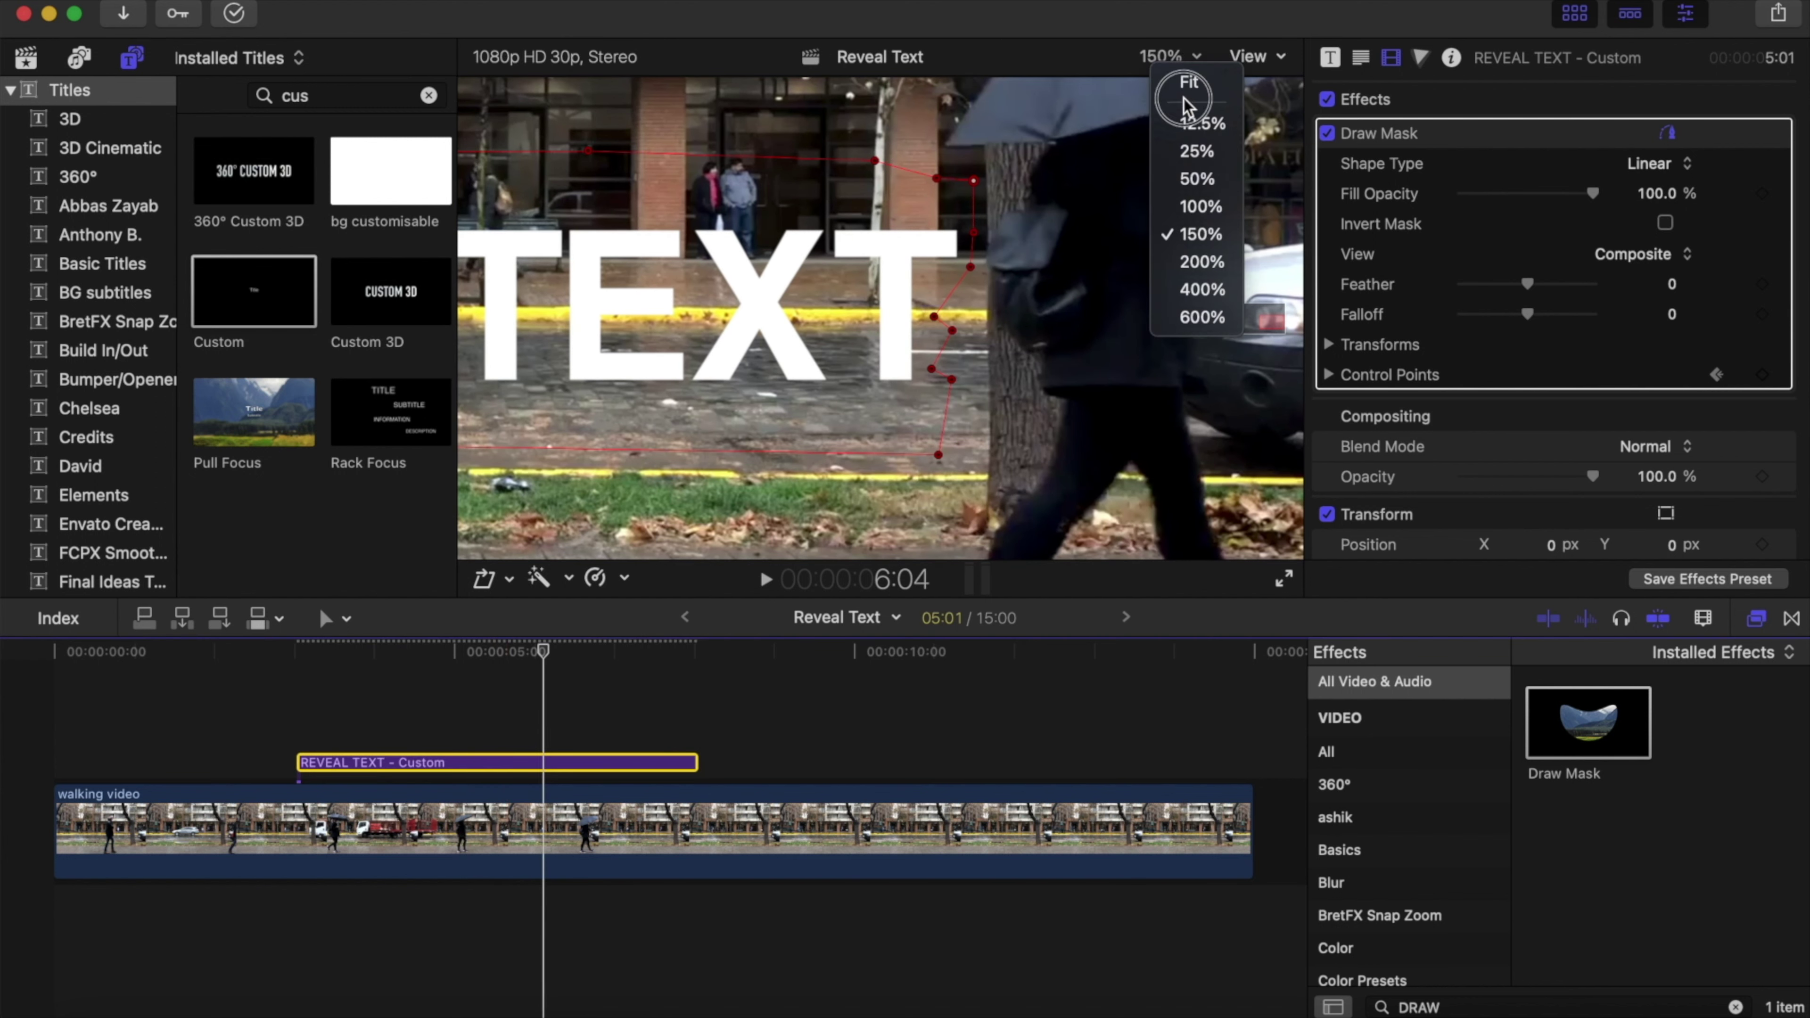
left_click(1195, 83)
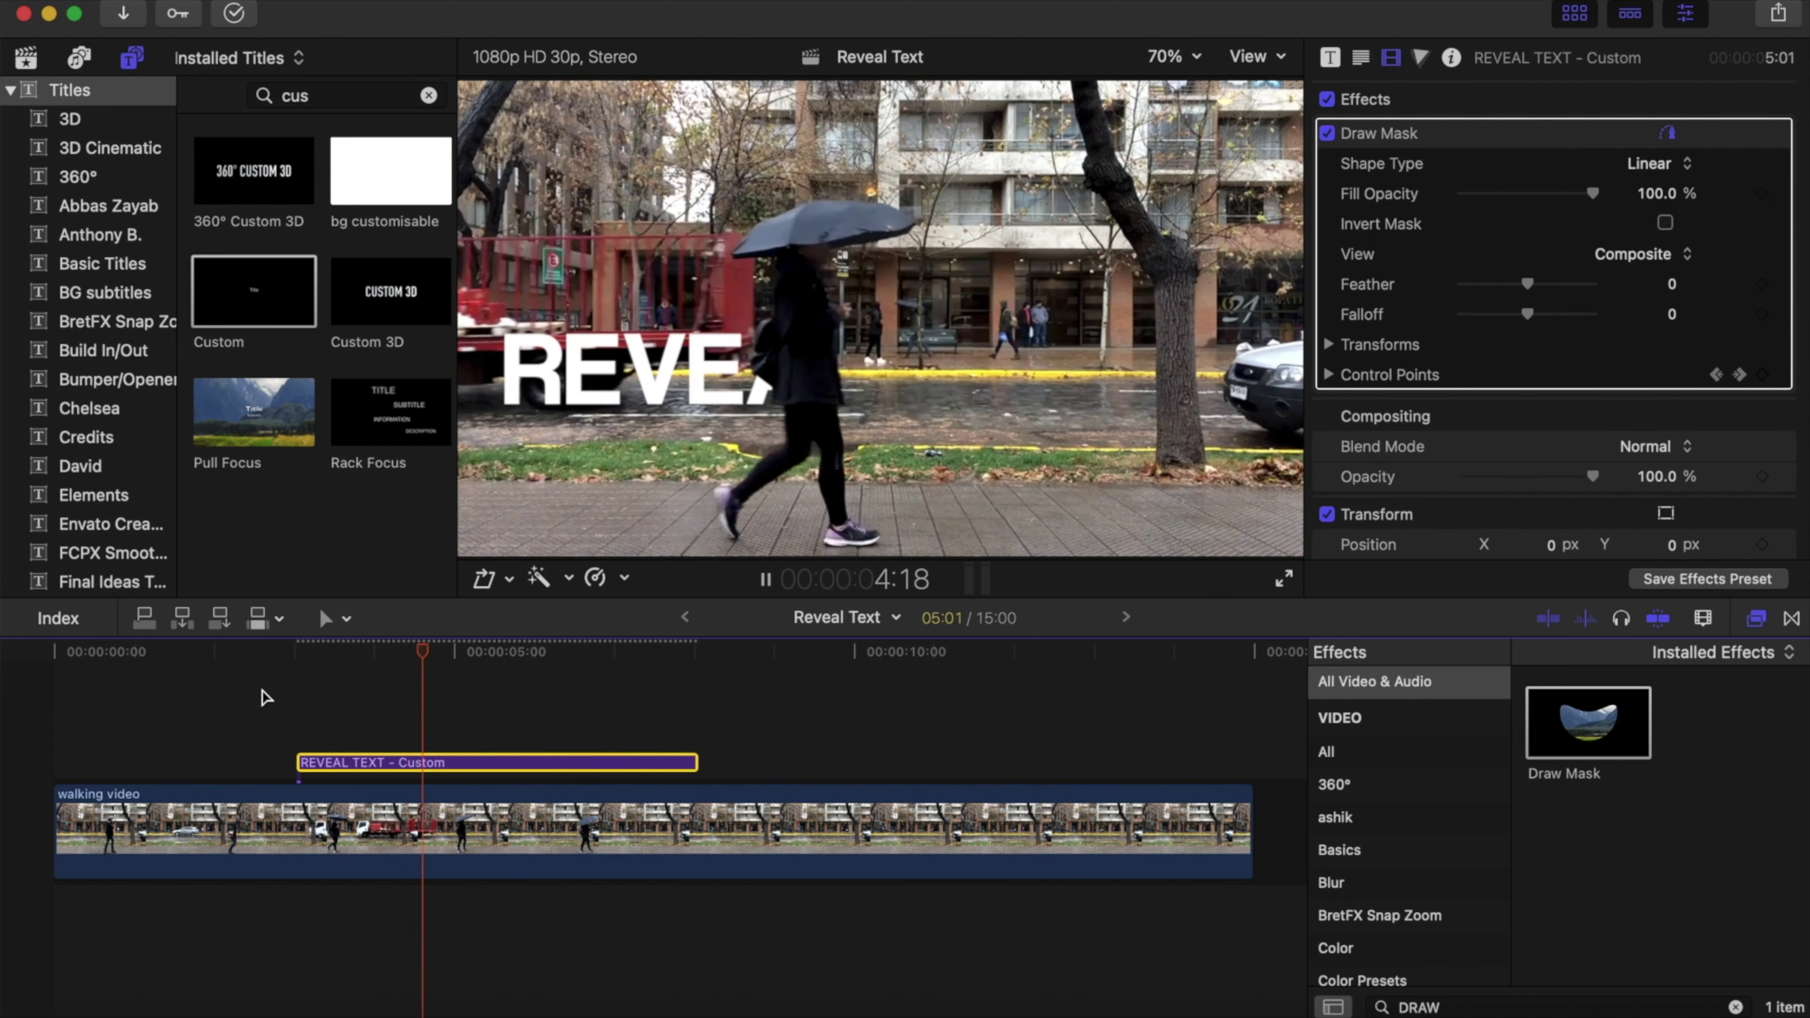
Play the sequence from the start until the walker reveals REVEAL TEXT, then stop
key("space")
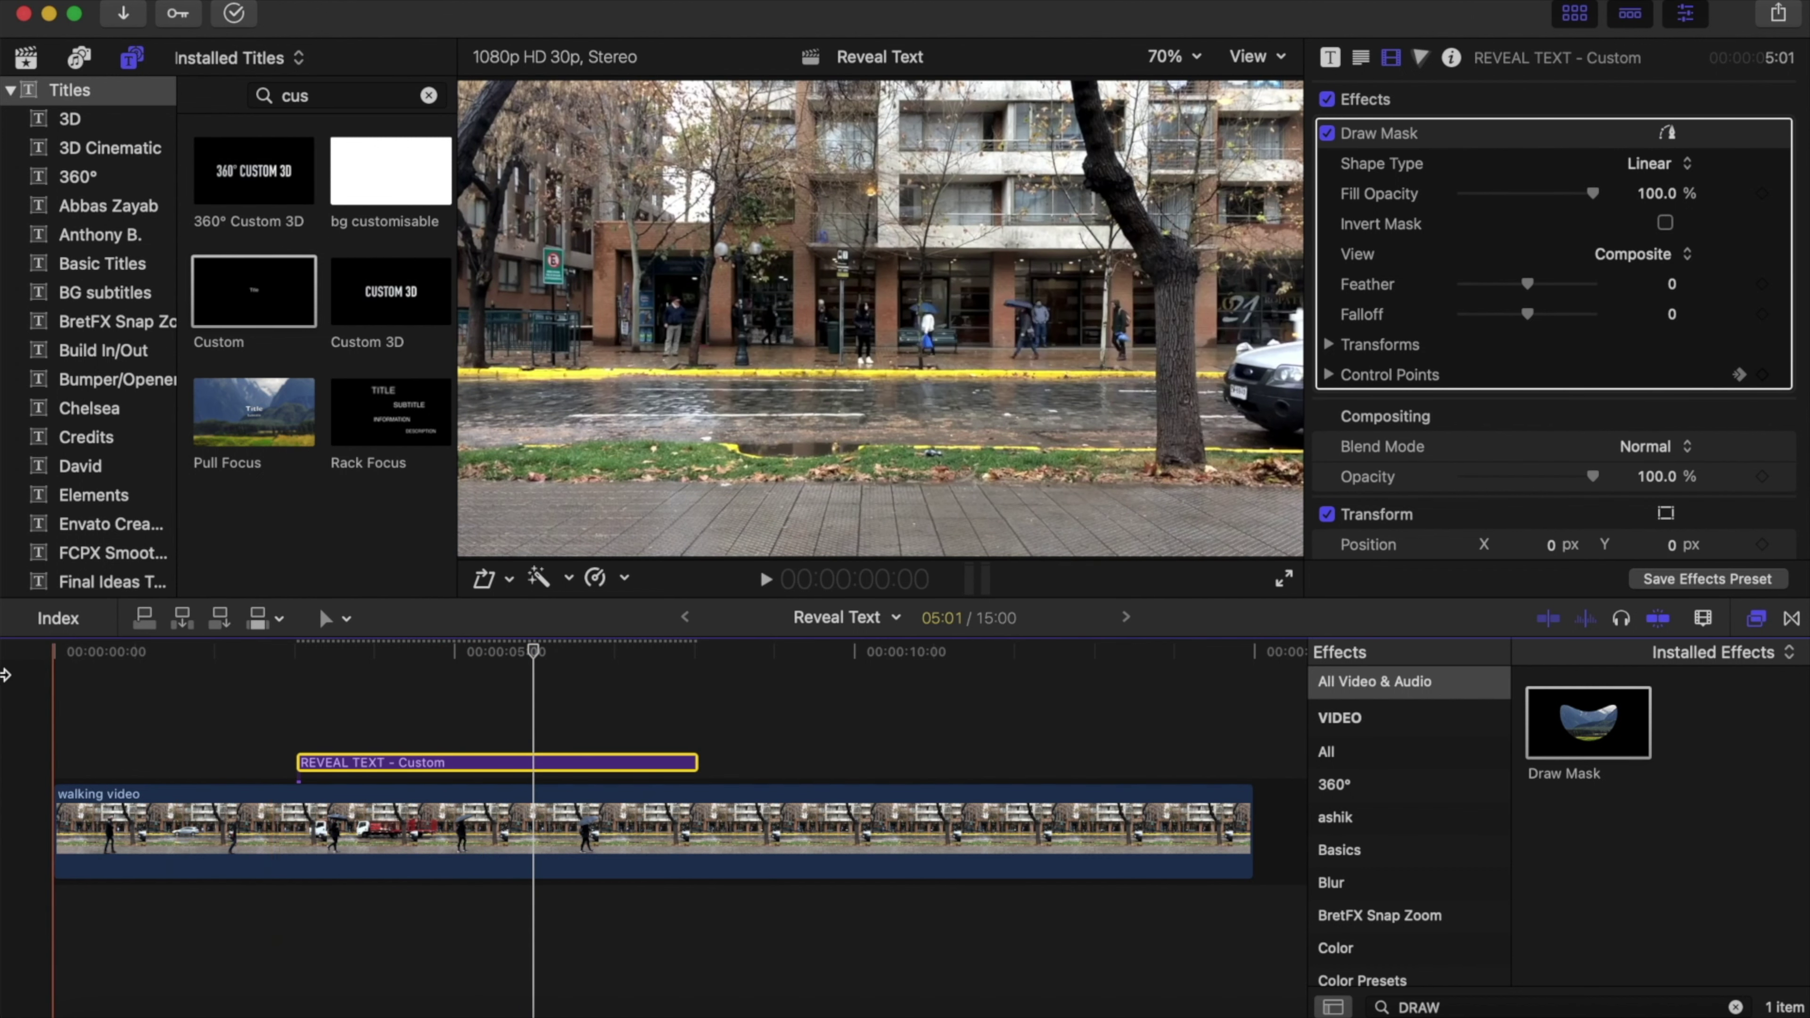
key("Home")
key("space")
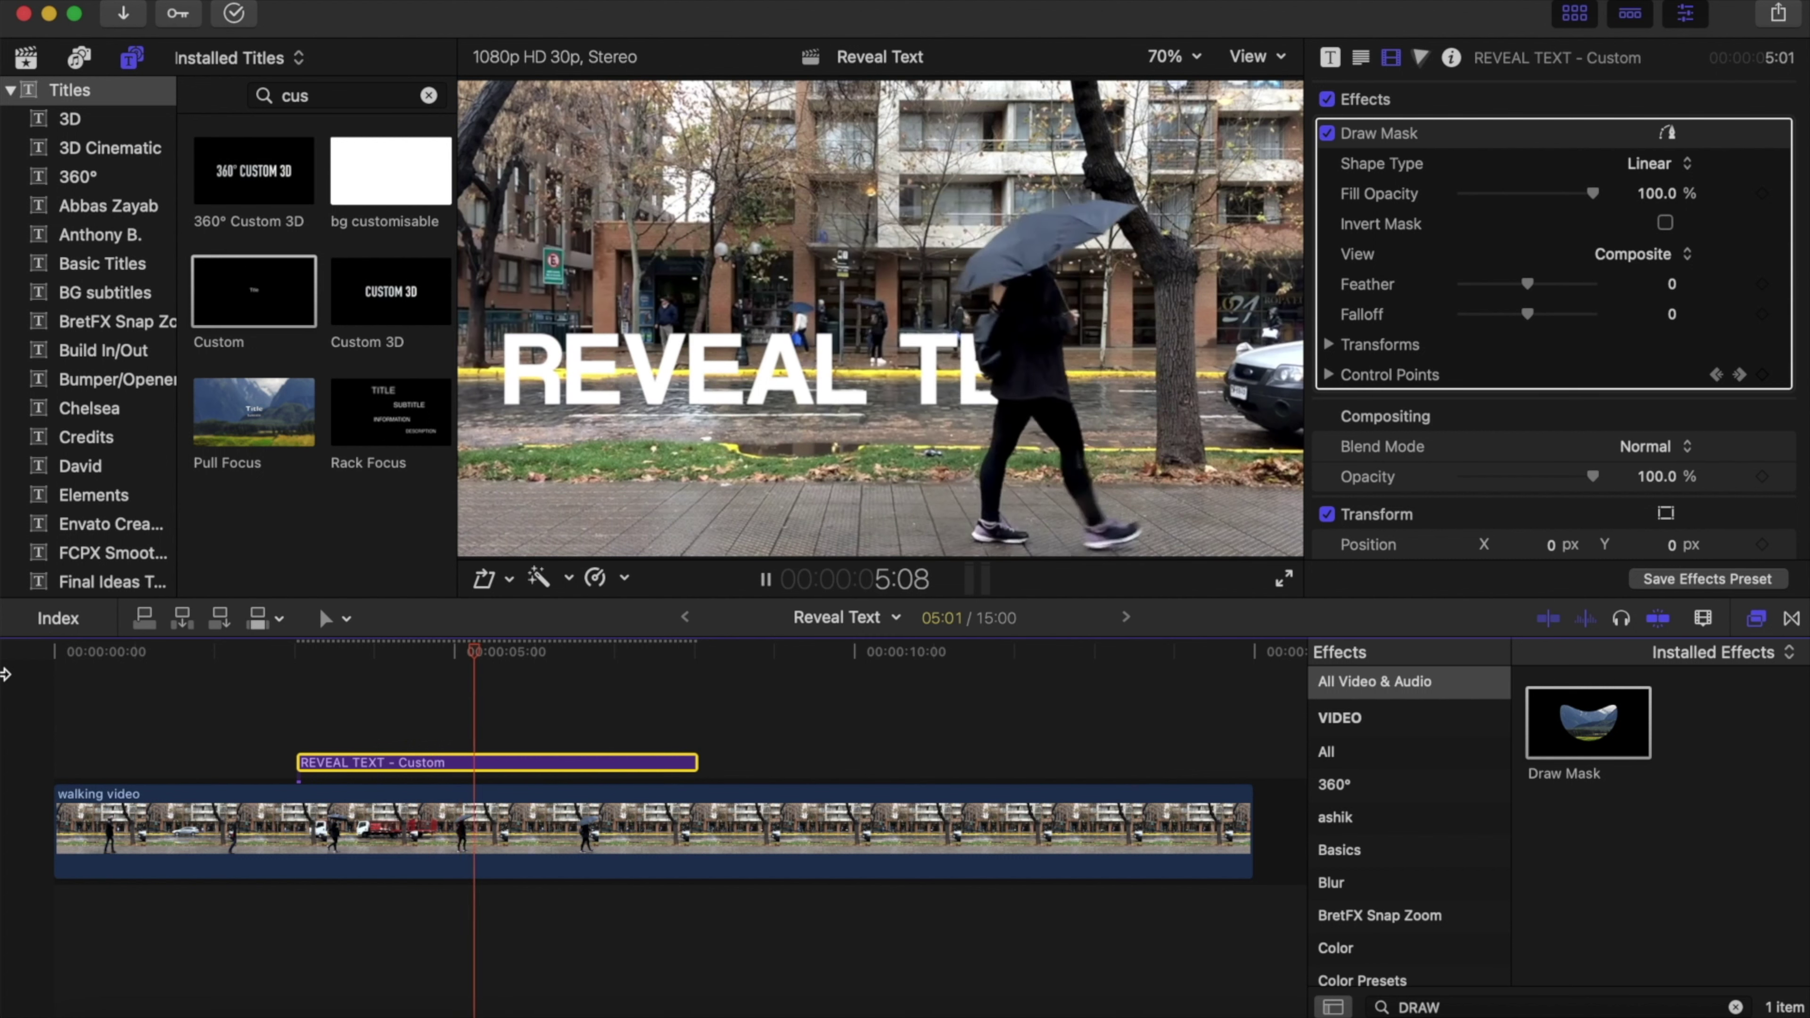
key("space")
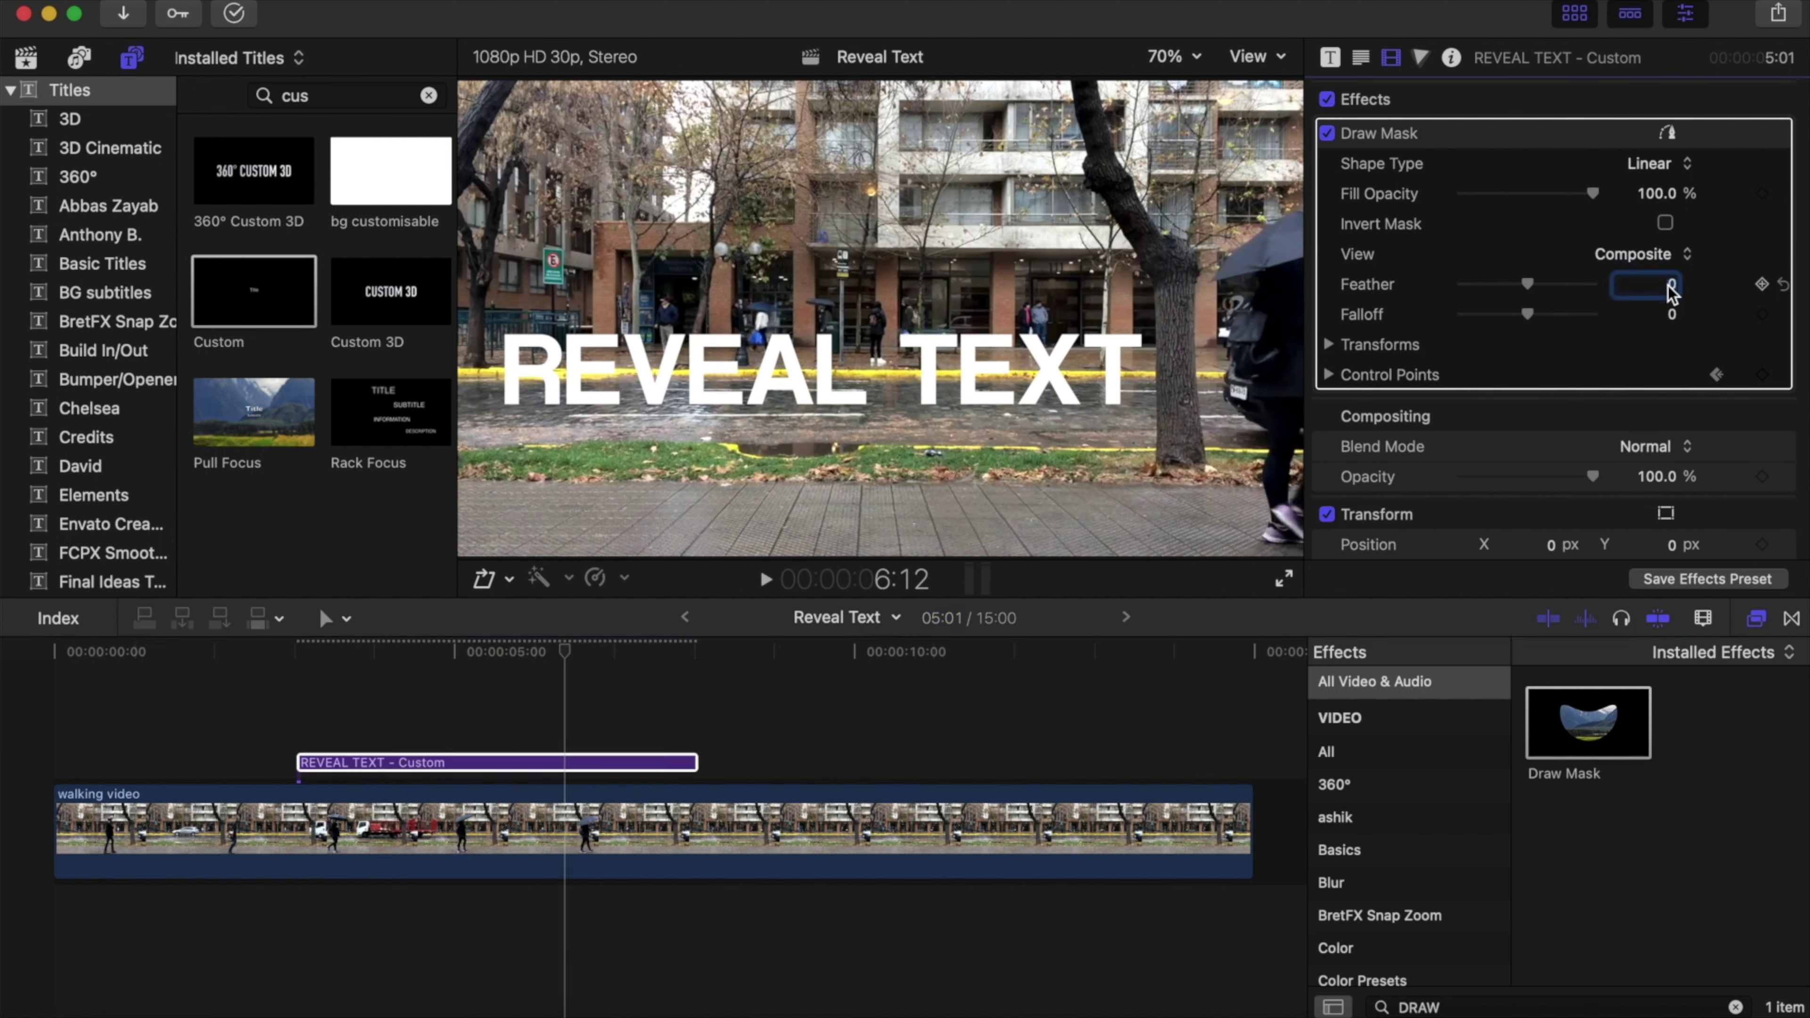
Give the Draw Mask a Feather of 2.0, fine-tune it, and play back the title clip
type("2.")
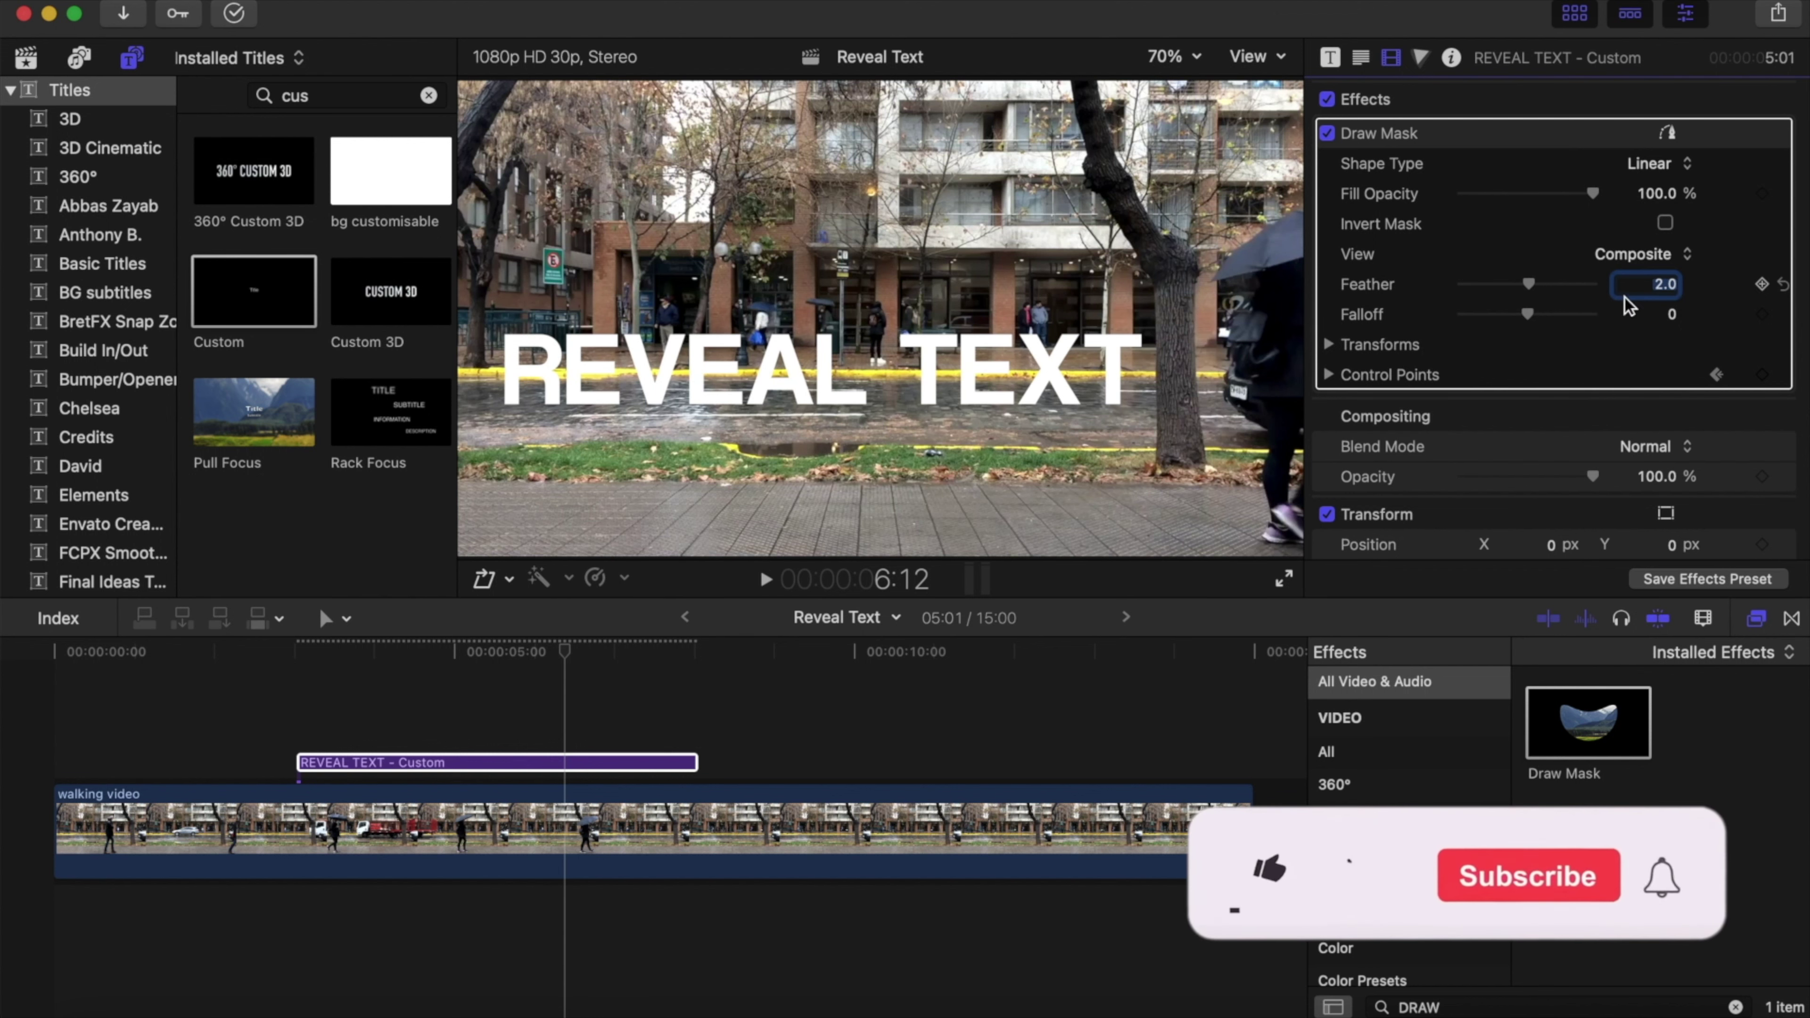
key("Return")
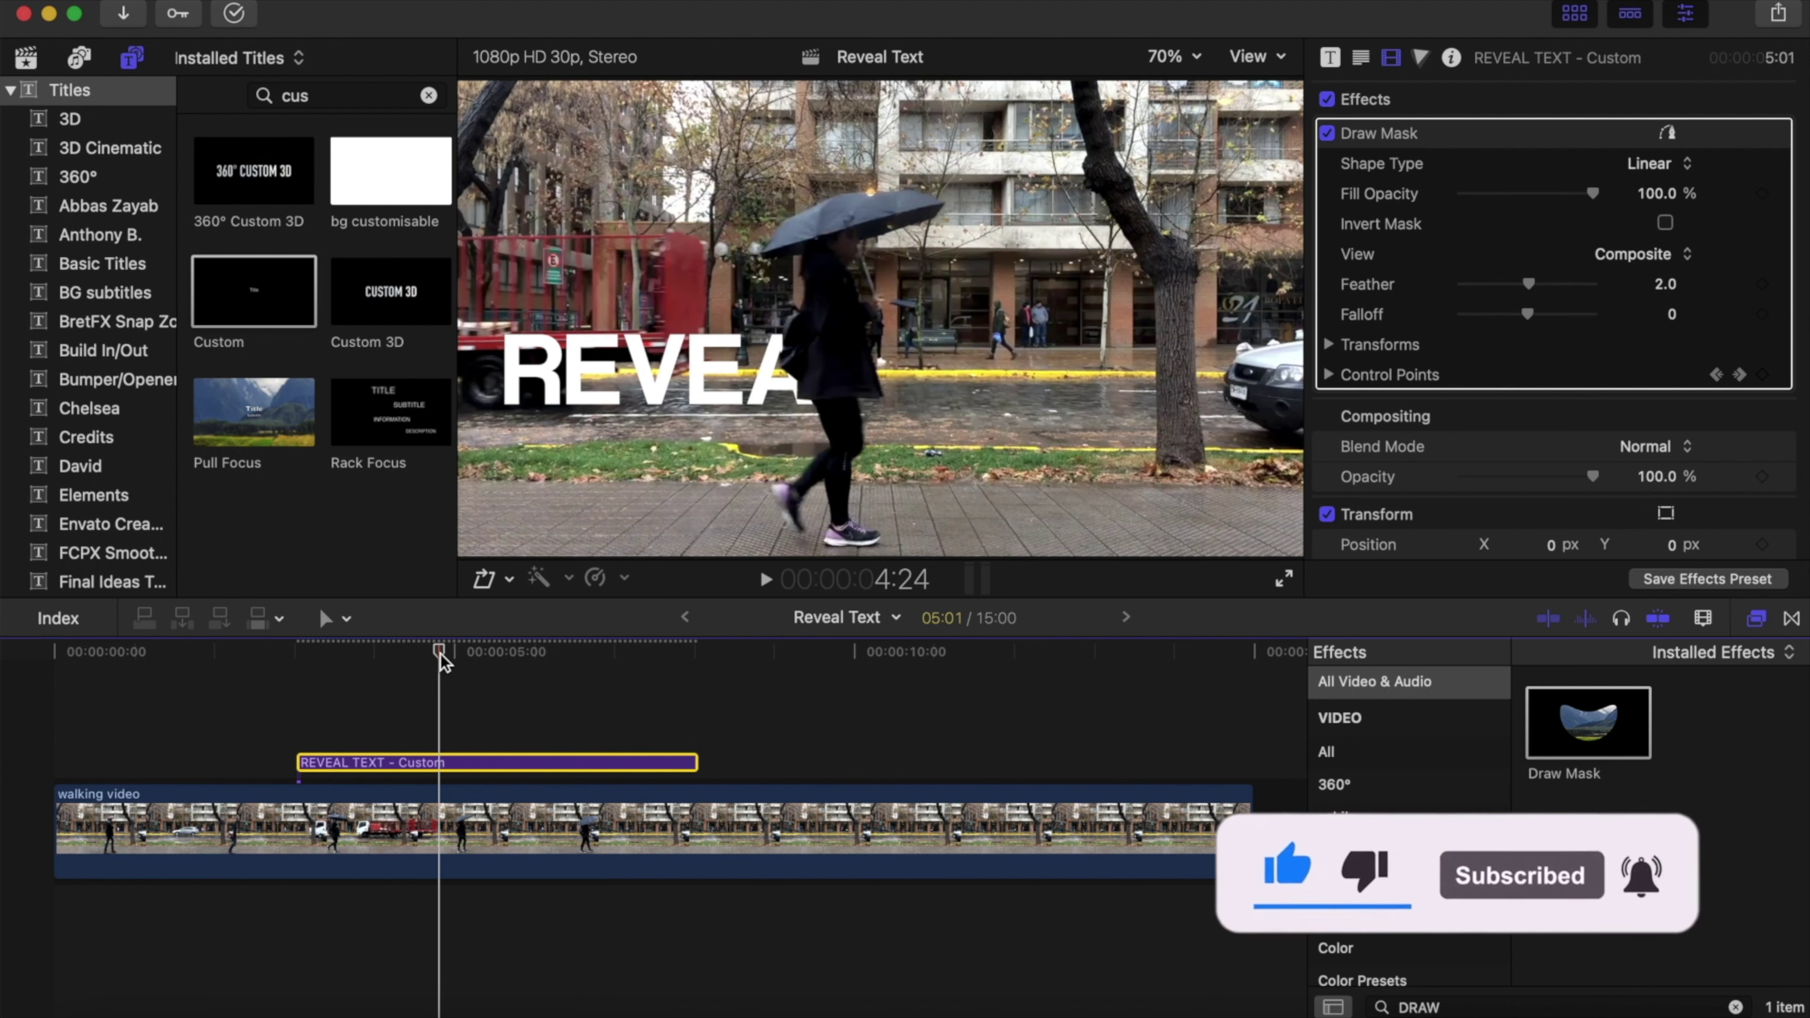
left_click(1662, 286)
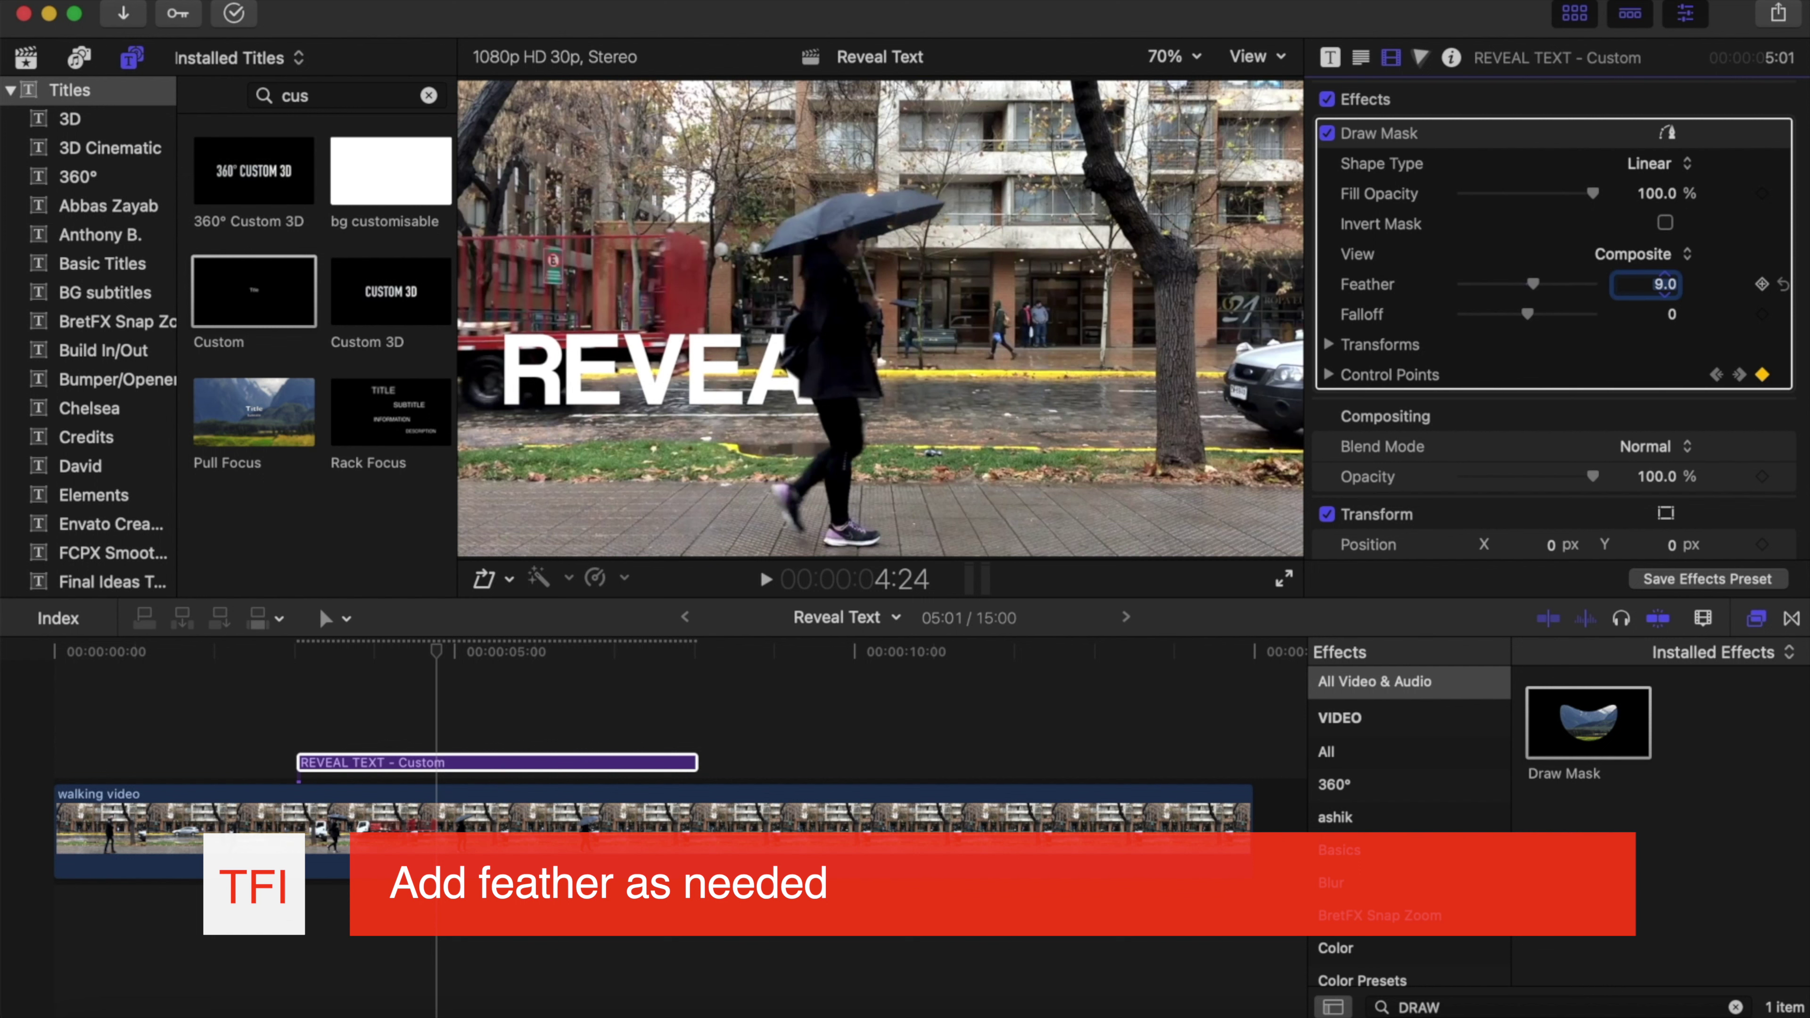
left_click_drag(1665, 284, 1665, 285)
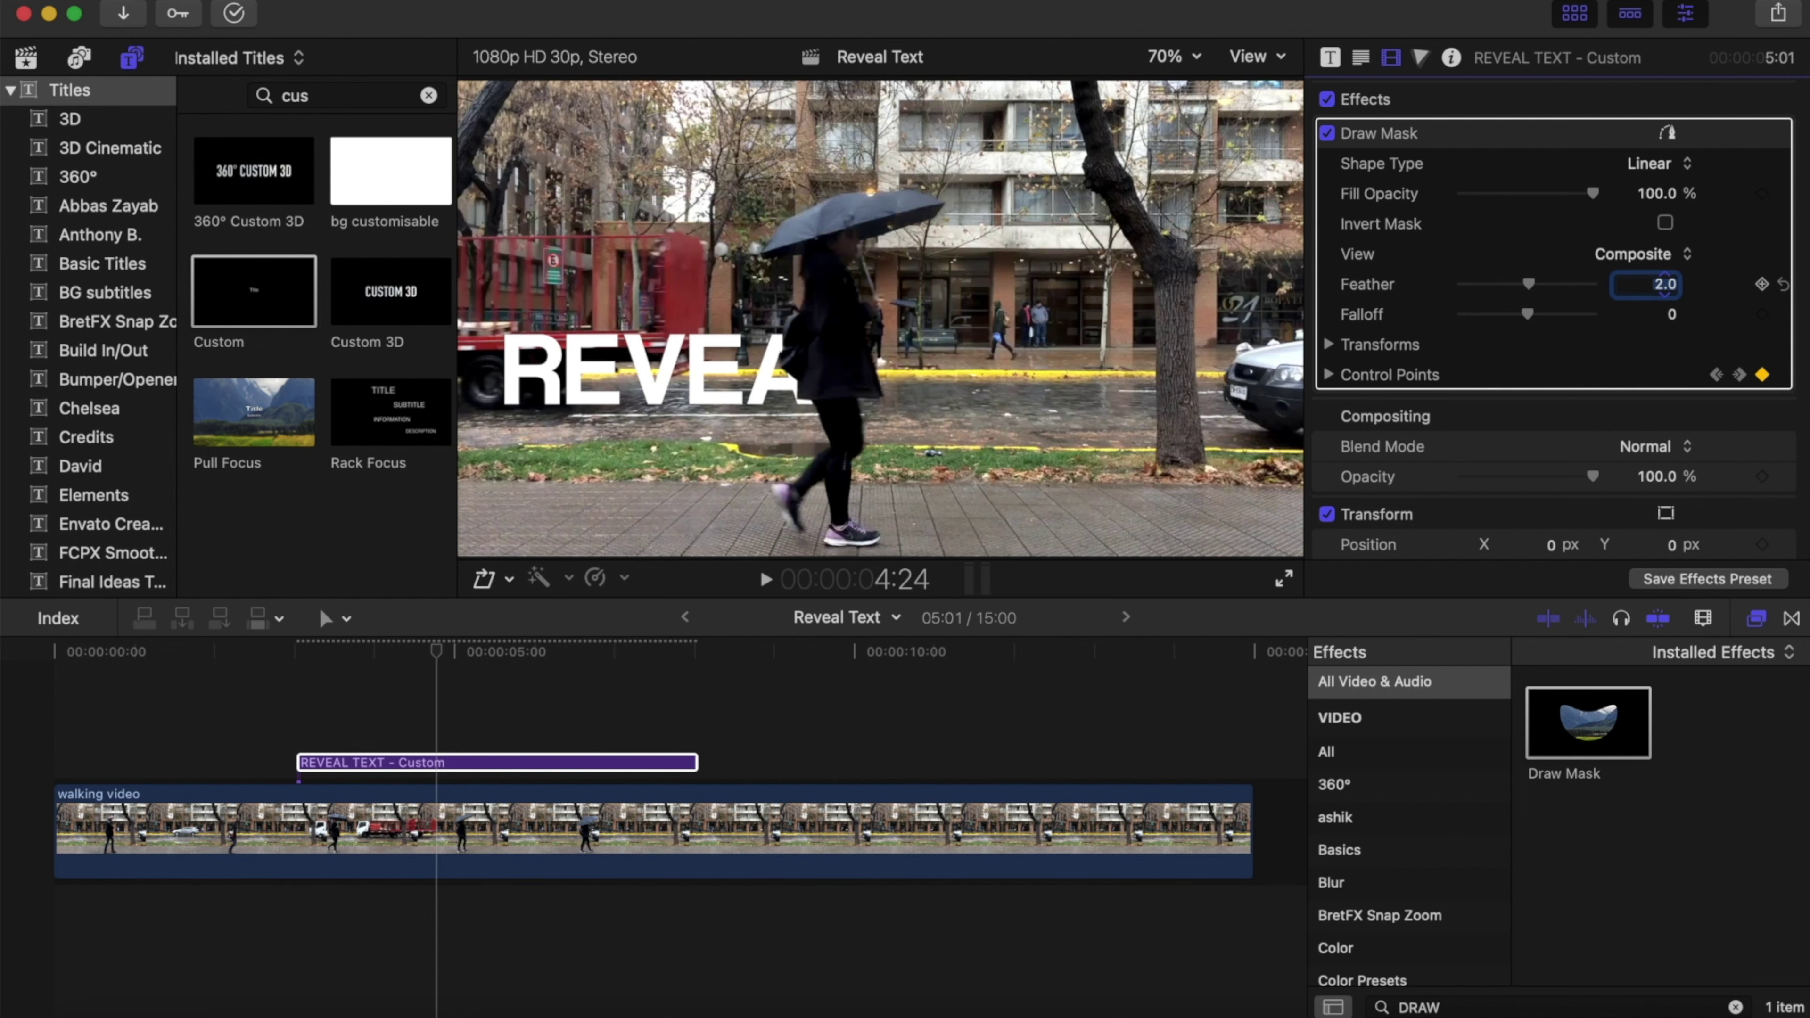
key("/")
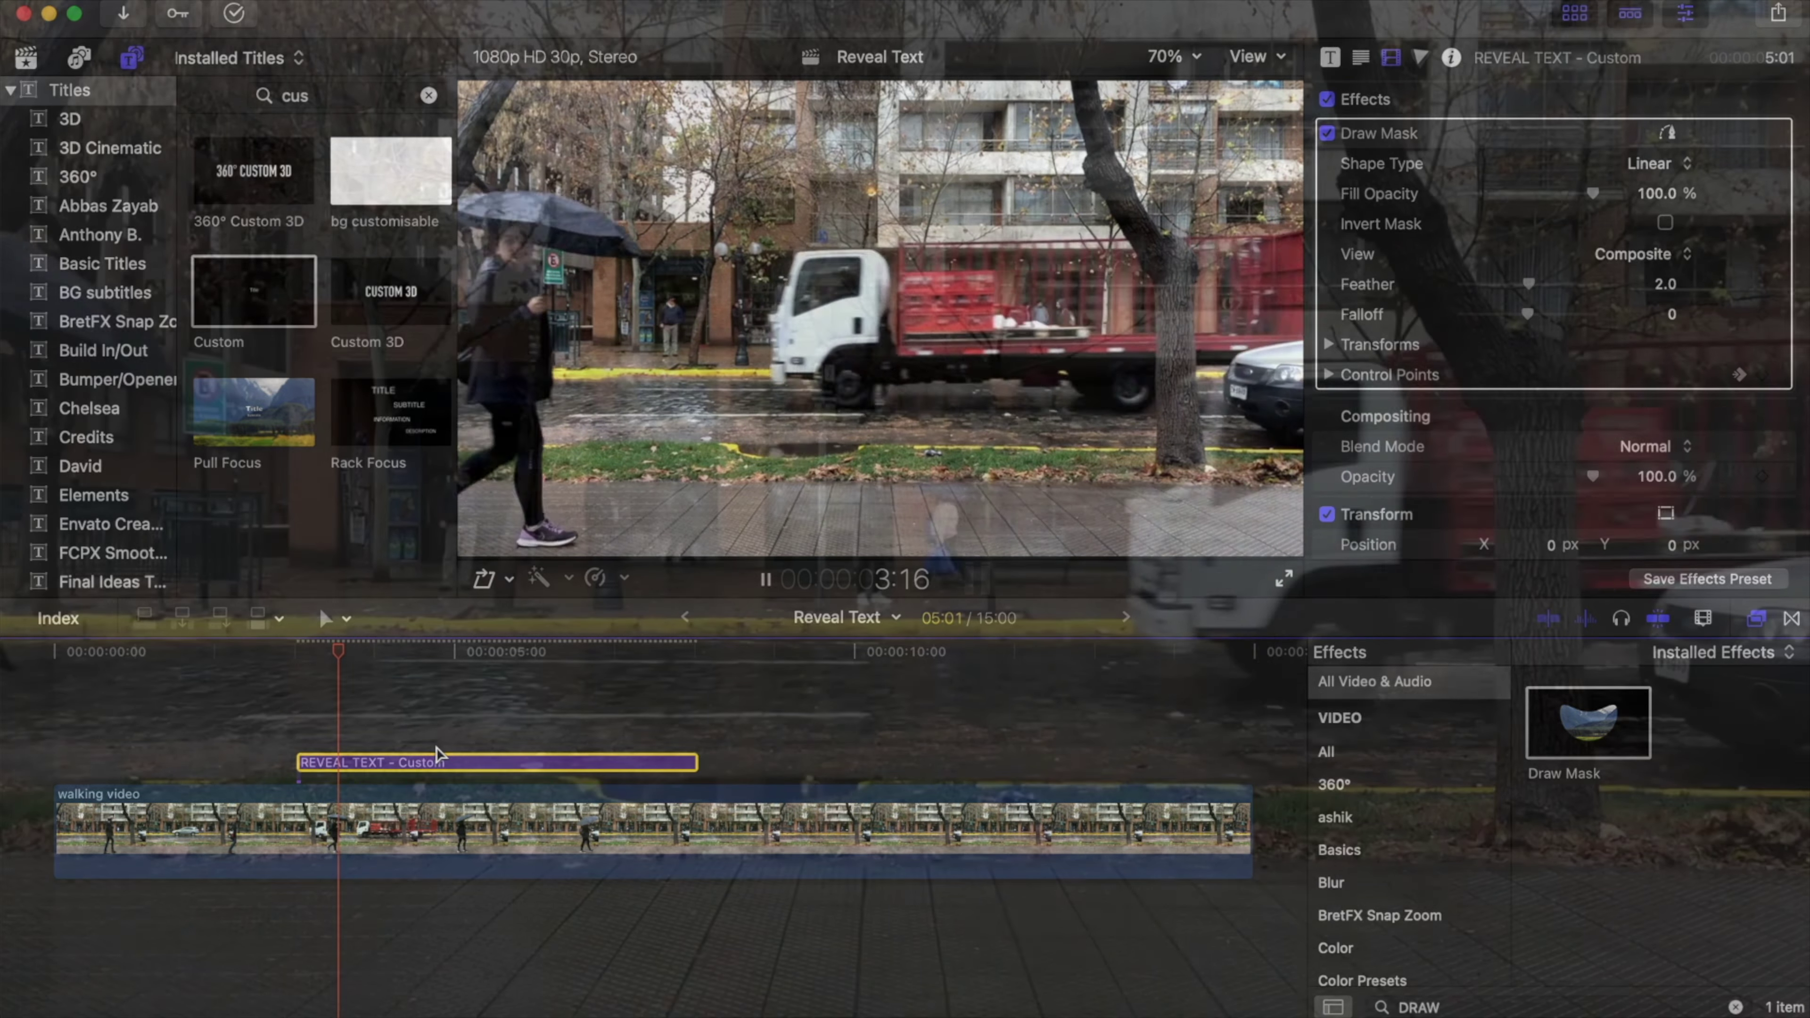